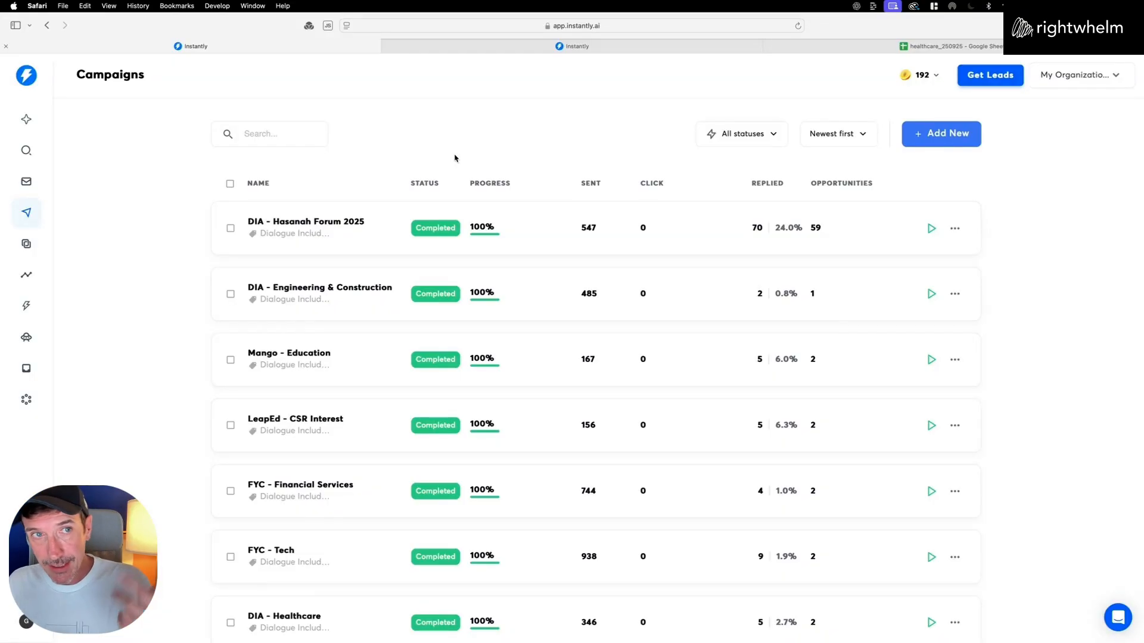
# Create a new campaign named "Healthcare (test)".
pyautogui.scroll(-2, 458, 158)
pyautogui.scroll(2, 582, 248)
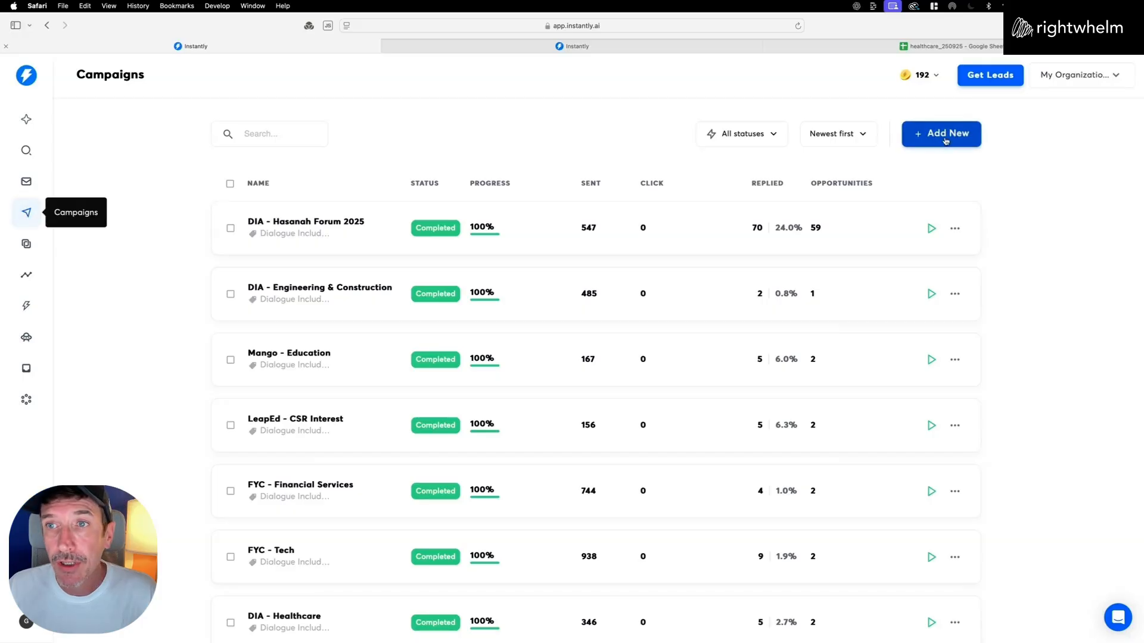
pyautogui.click(920, 138)
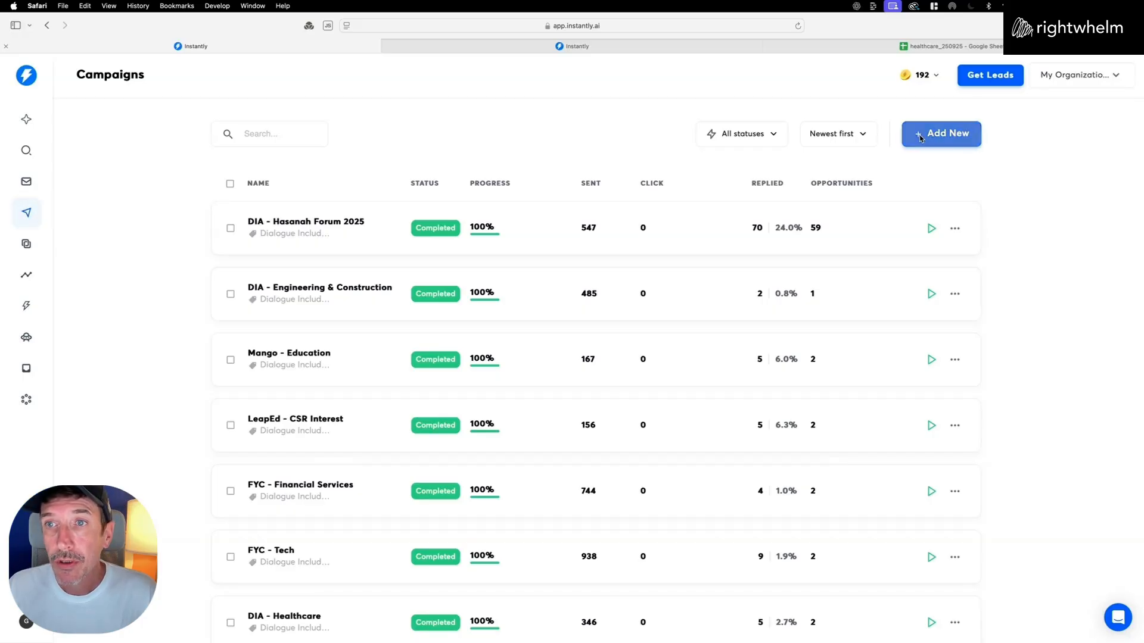
pyautogui.tripleClick(474, 307)
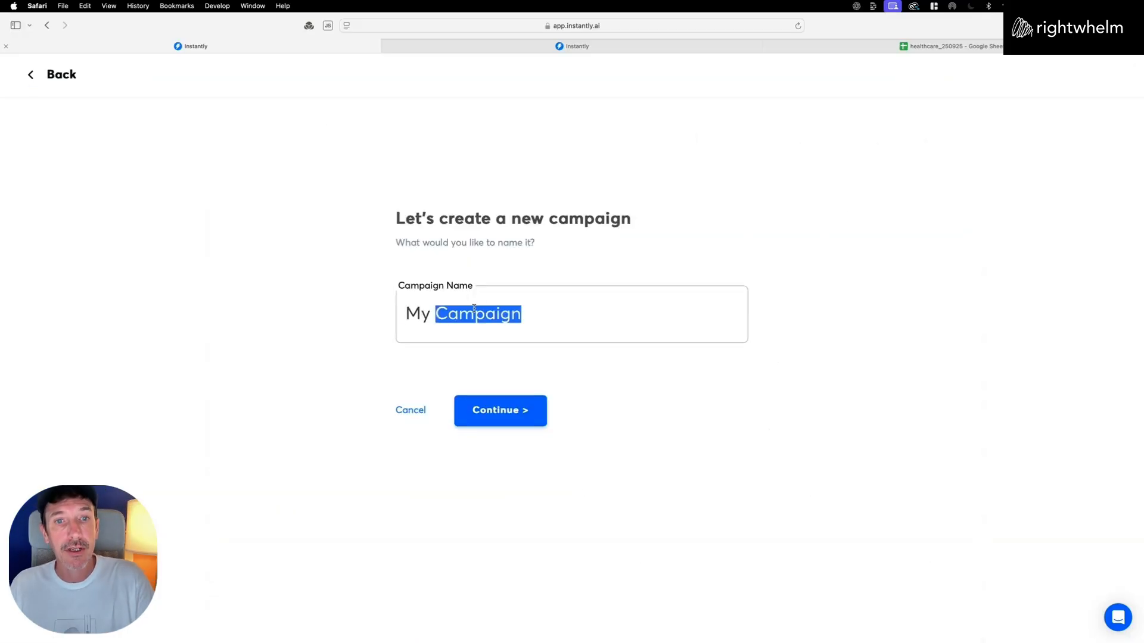
pyautogui.write('Healthcare')
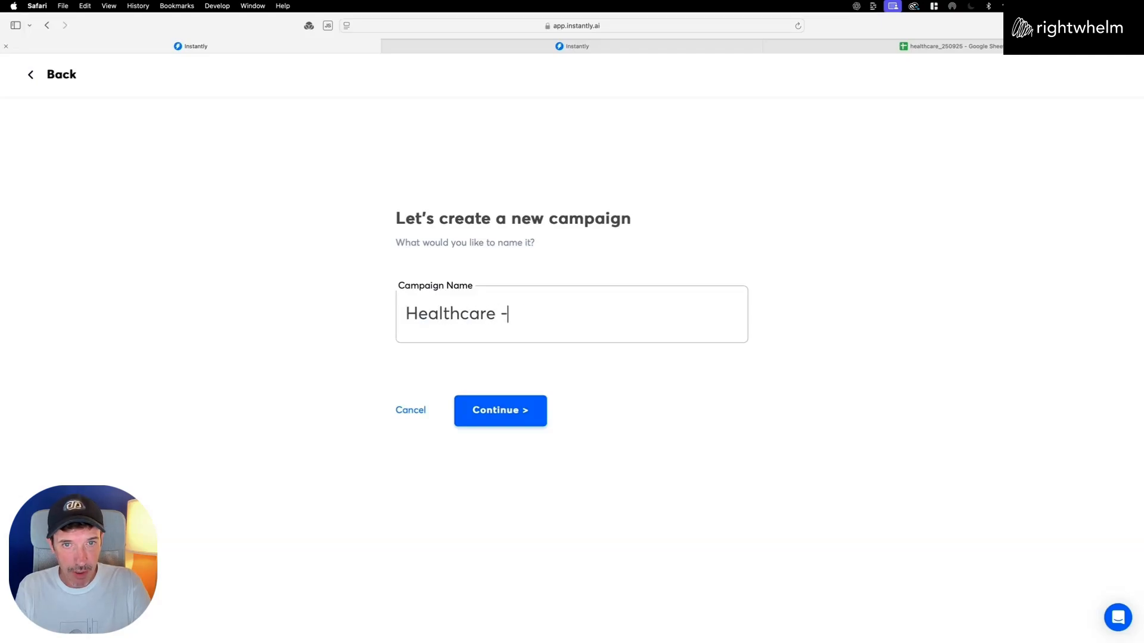
pyautogui.write(' (test')
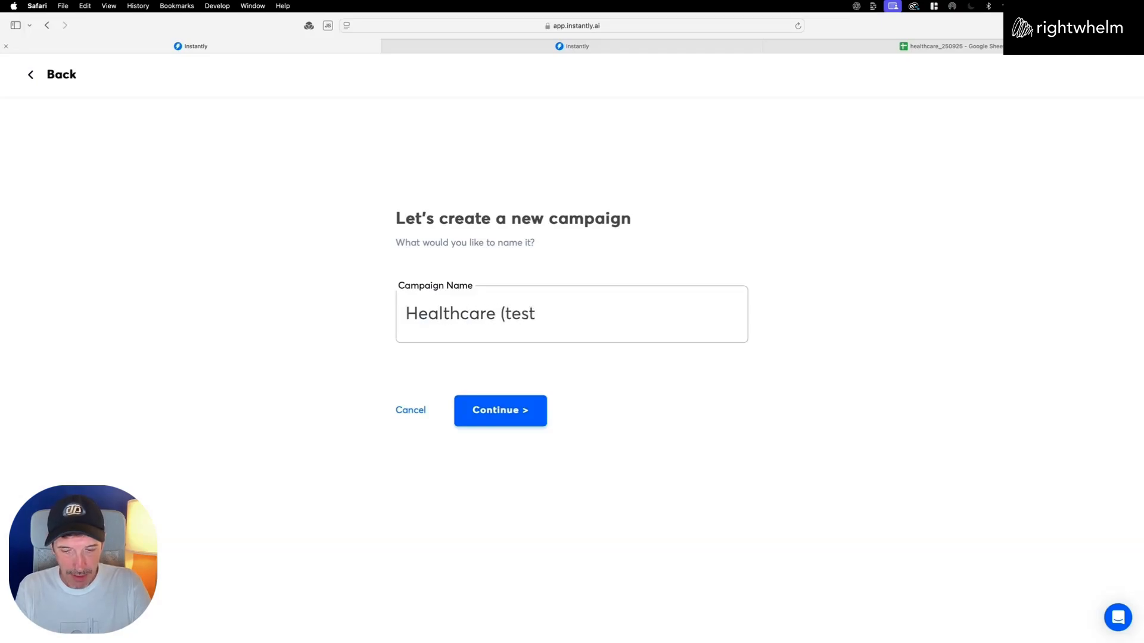
pyautogui.click(524, 413)
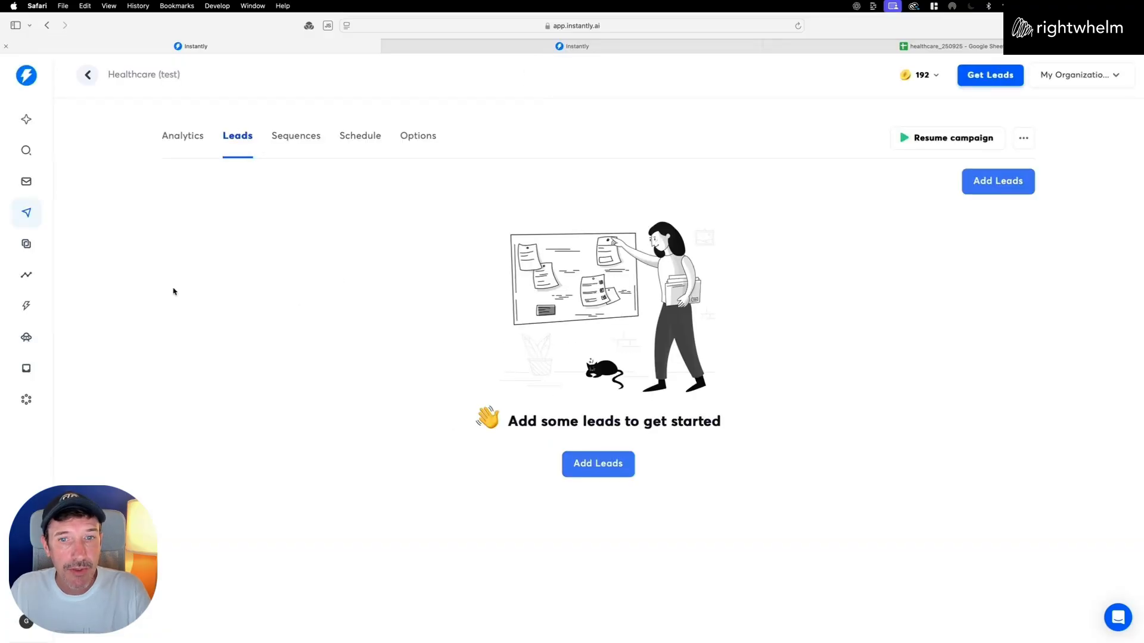
# Switch to the healthcare_250925 Google Sheet and look through its lead rows, including the Icebreaker and Campaign columns.
pyautogui.click(1031, 78)
pyautogui.click(951, 45)
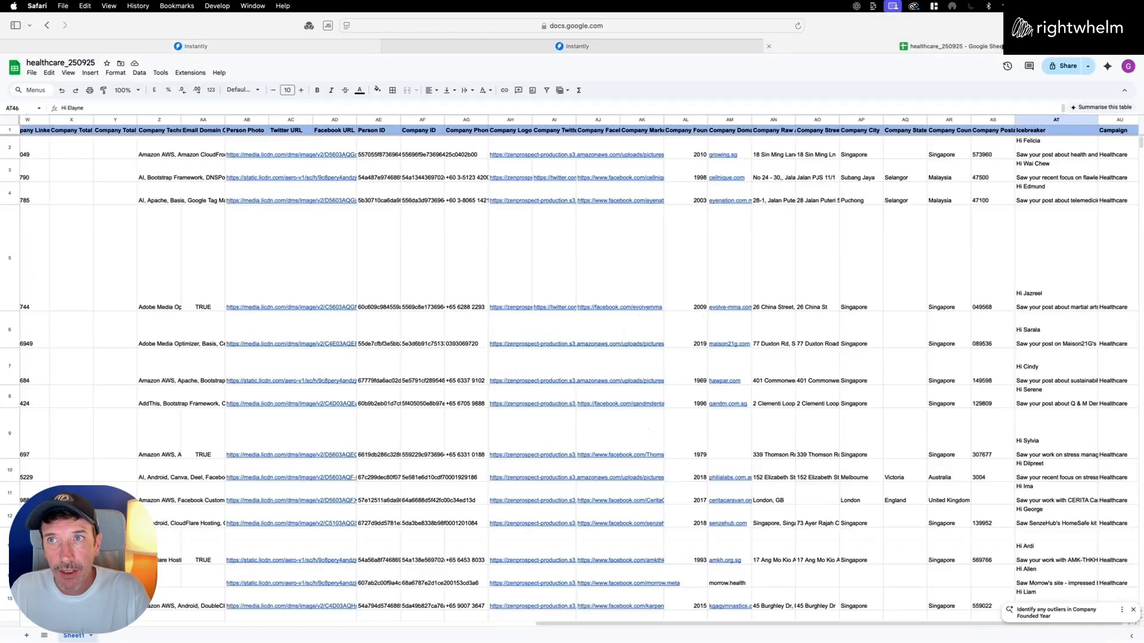
pyautogui.scroll(-3, 1060, 262)
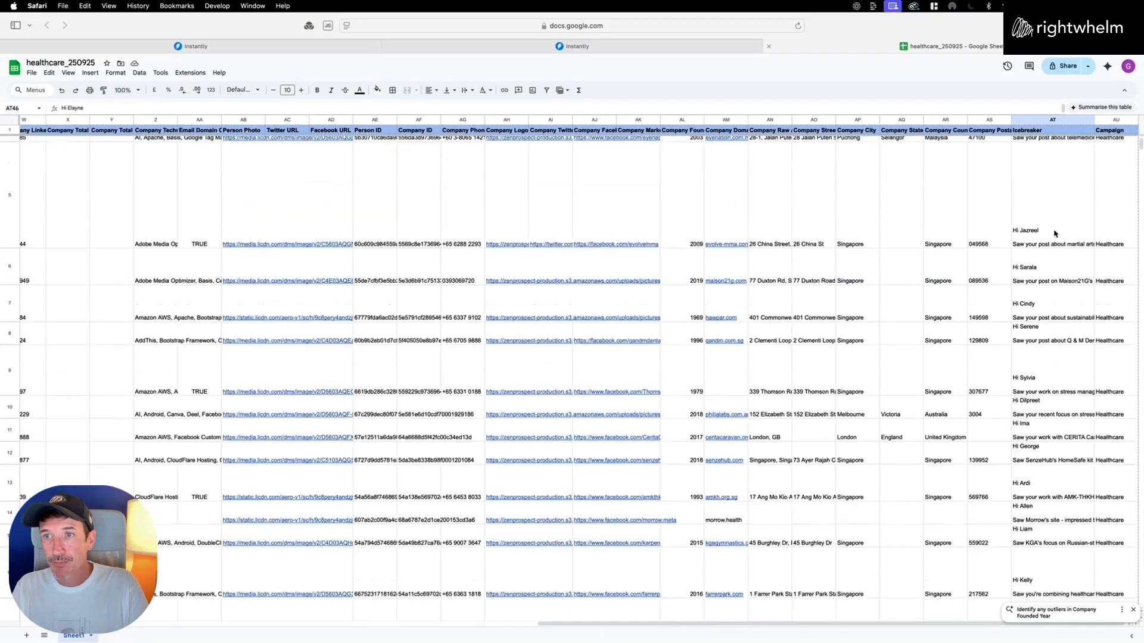
pyautogui.scroll(2, 1048, 196)
pyautogui.scroll(-20, 1052, 416)
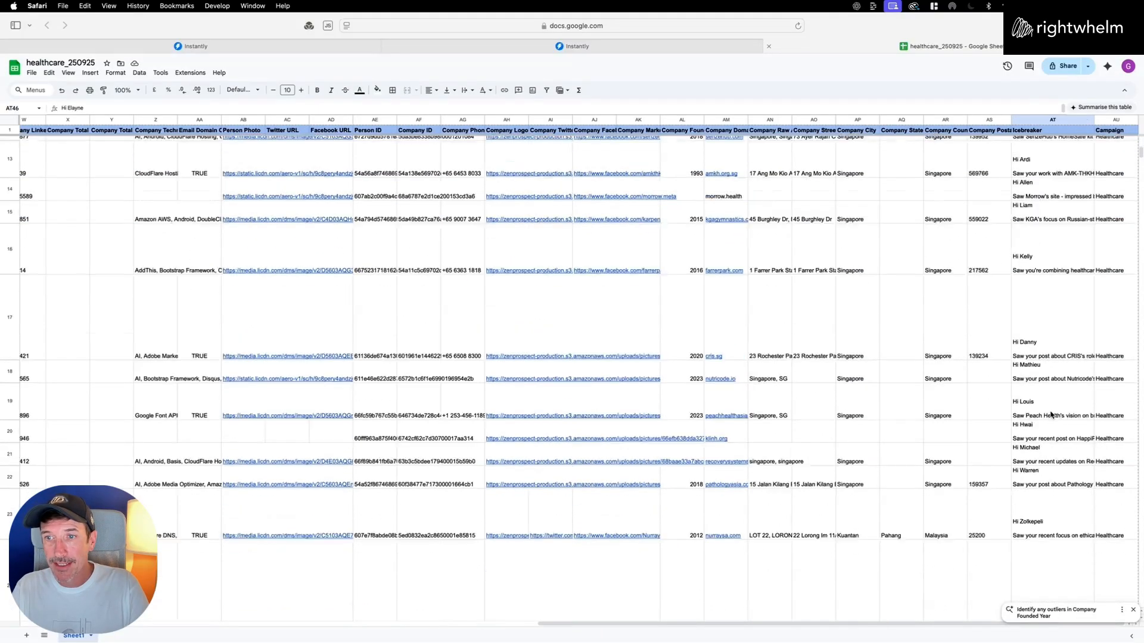
pyautogui.scroll(-15, 1052, 415)
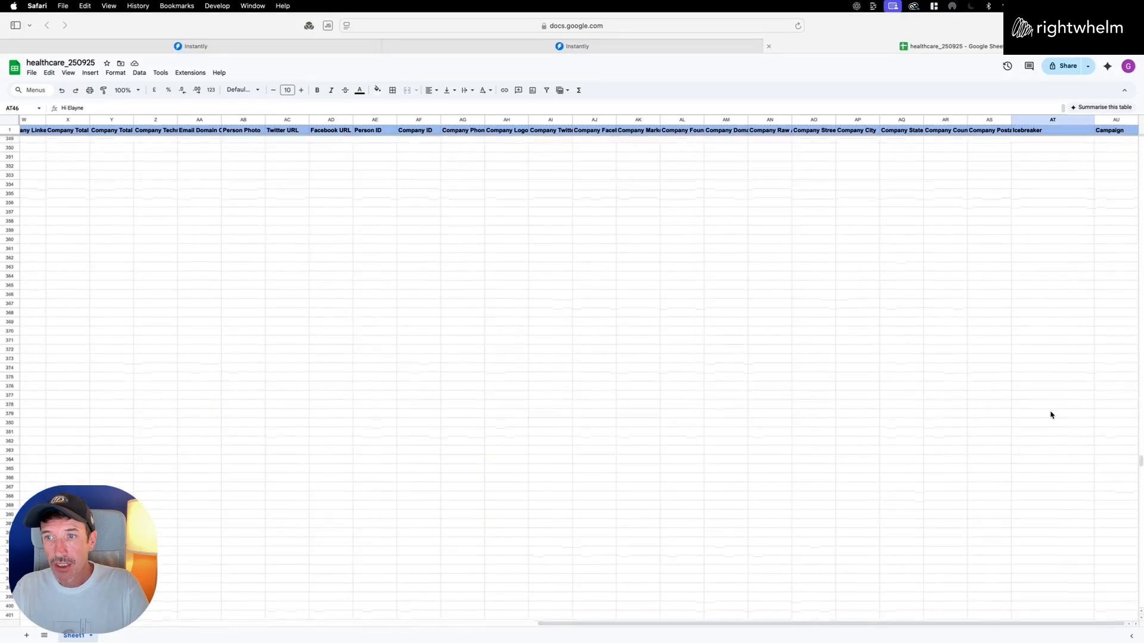
pyautogui.scroll(20, 1052, 415)
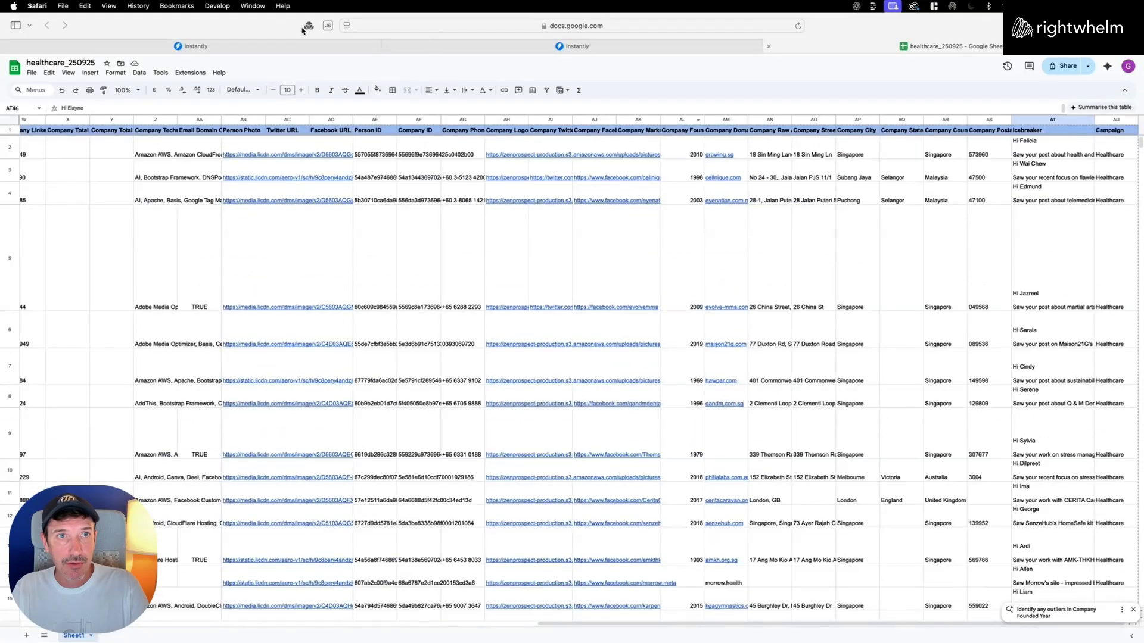
# Switch back to Instantly and start adding leads to the Healthcare (test) campaign.
pyautogui.click(262, 47)
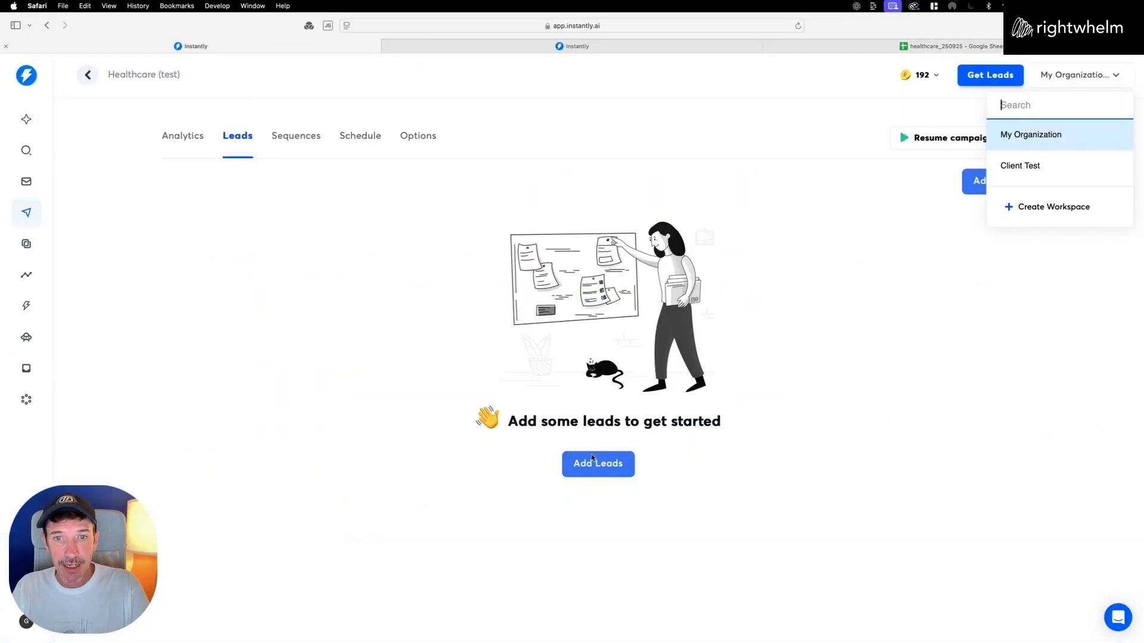
pyautogui.click(609, 470)
pyautogui.click(610, 469)
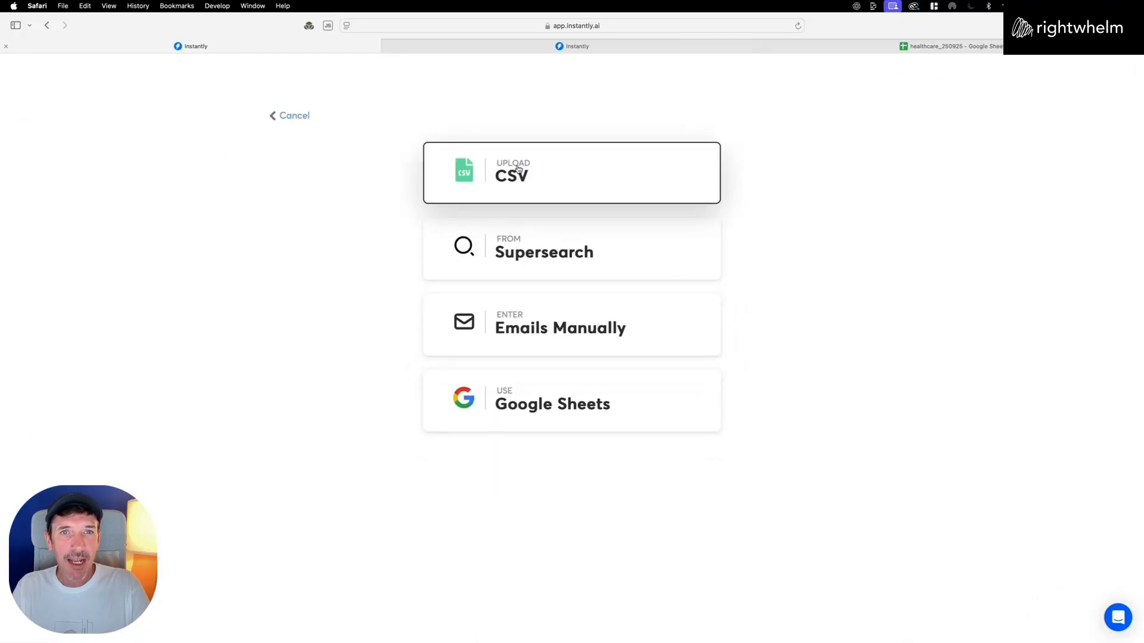
# Switch to the healthcare_250925 Google Sheet and download it as comma-separated values (.csv).
pyautogui.click(950, 46)
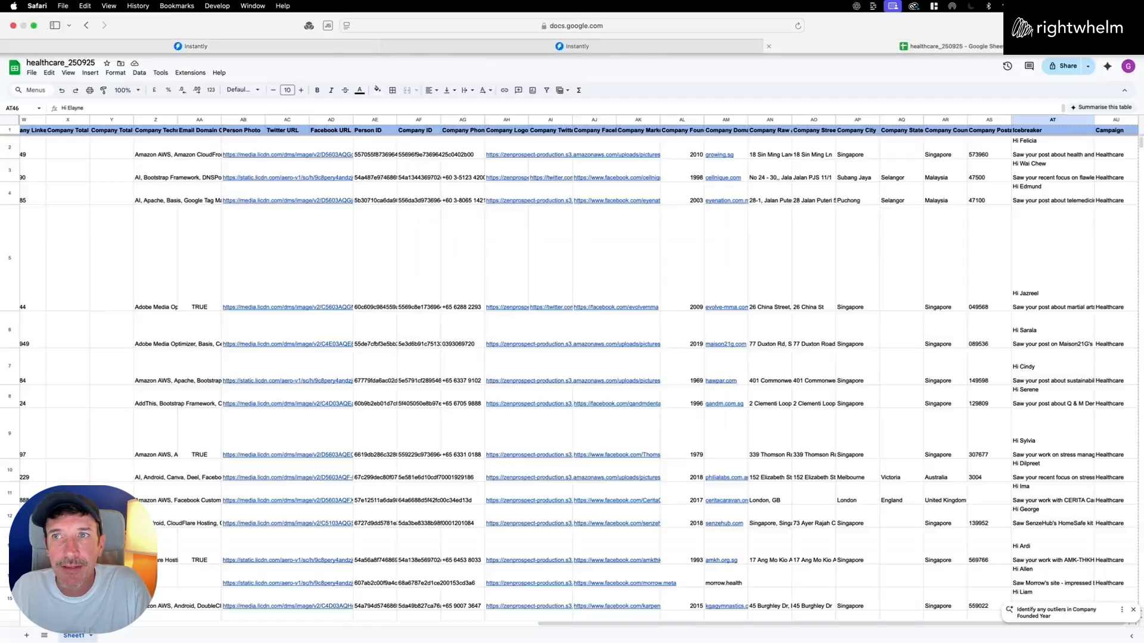
pyautogui.click(31, 73)
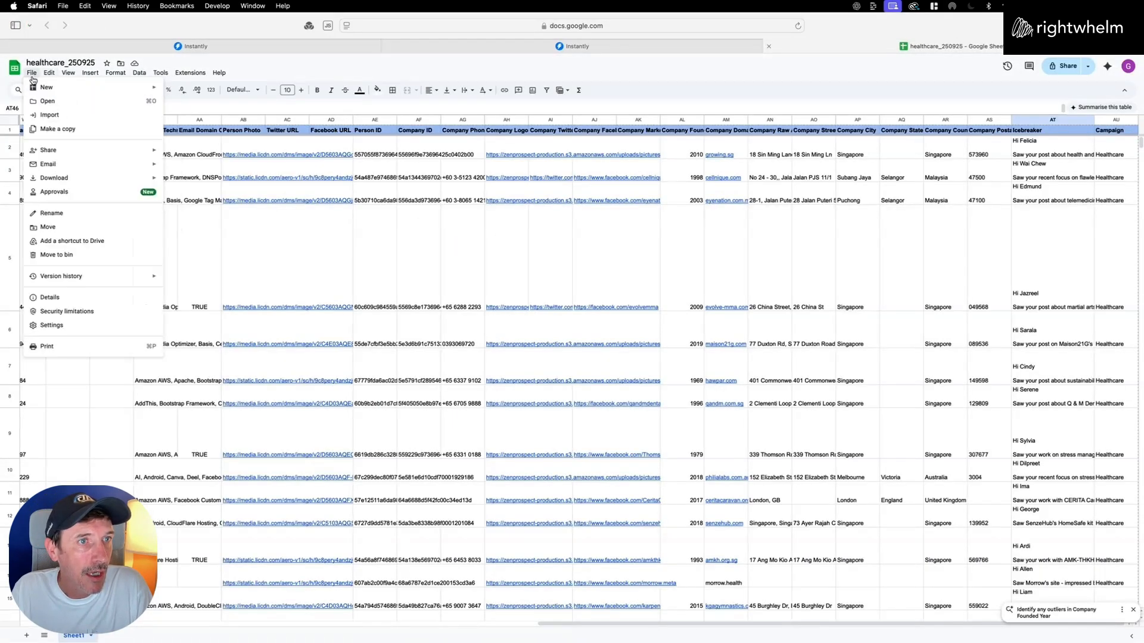
pyautogui.moveTo(65, 182)
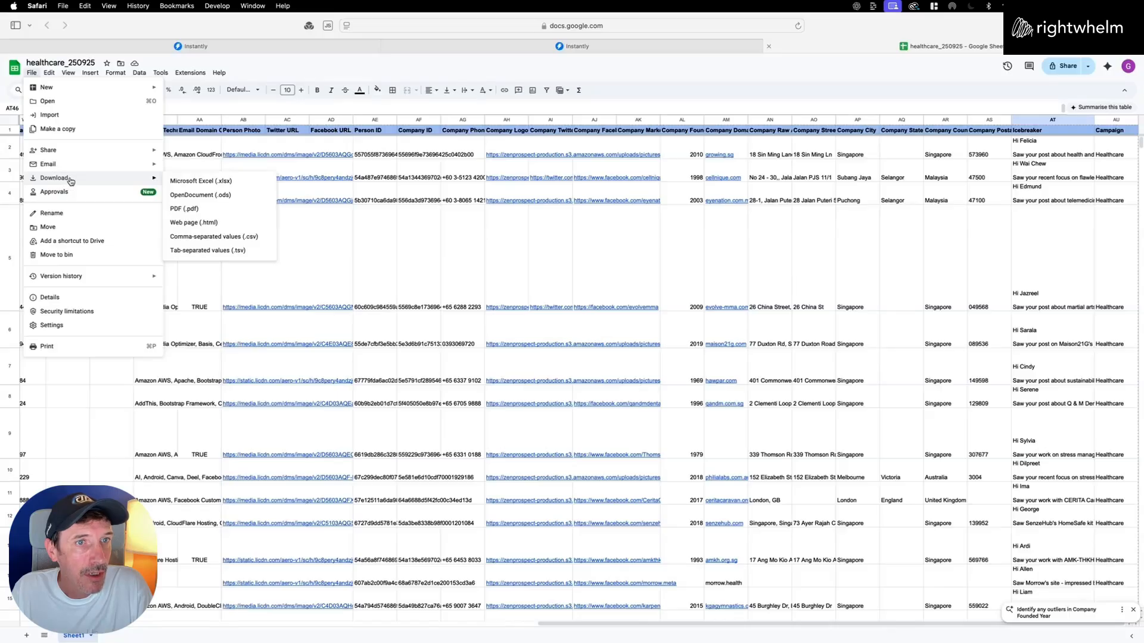
pyautogui.click(200, 237)
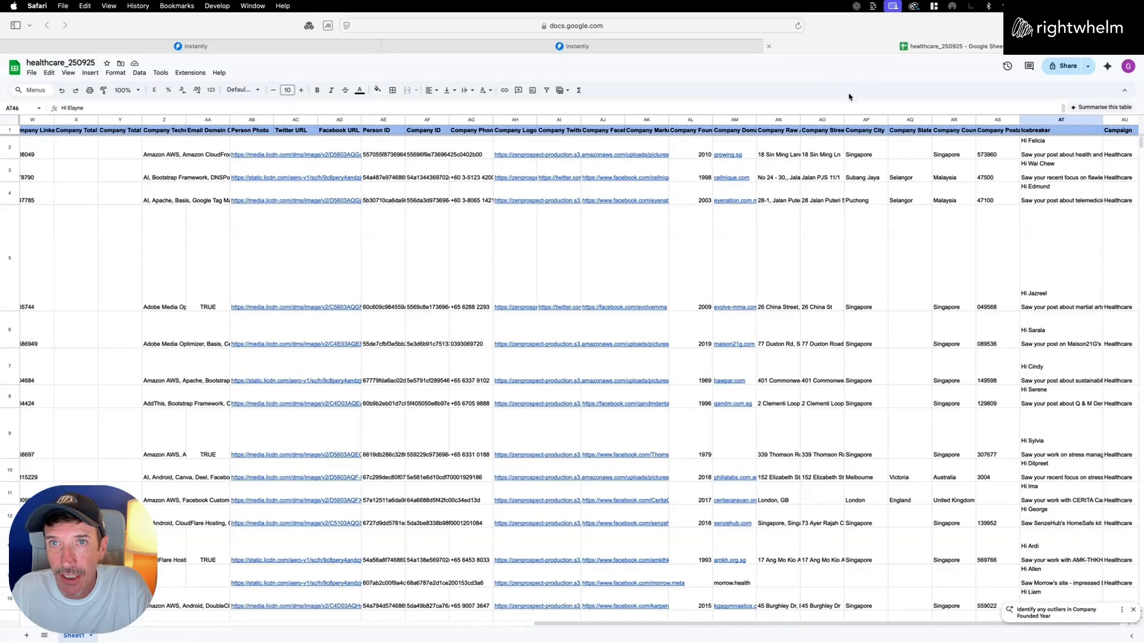
# Return to Instantly and upload the downloaded "healthcare_250925 - Sheet1.csv" as the campaign's lead source.
pyautogui.click(273, 46)
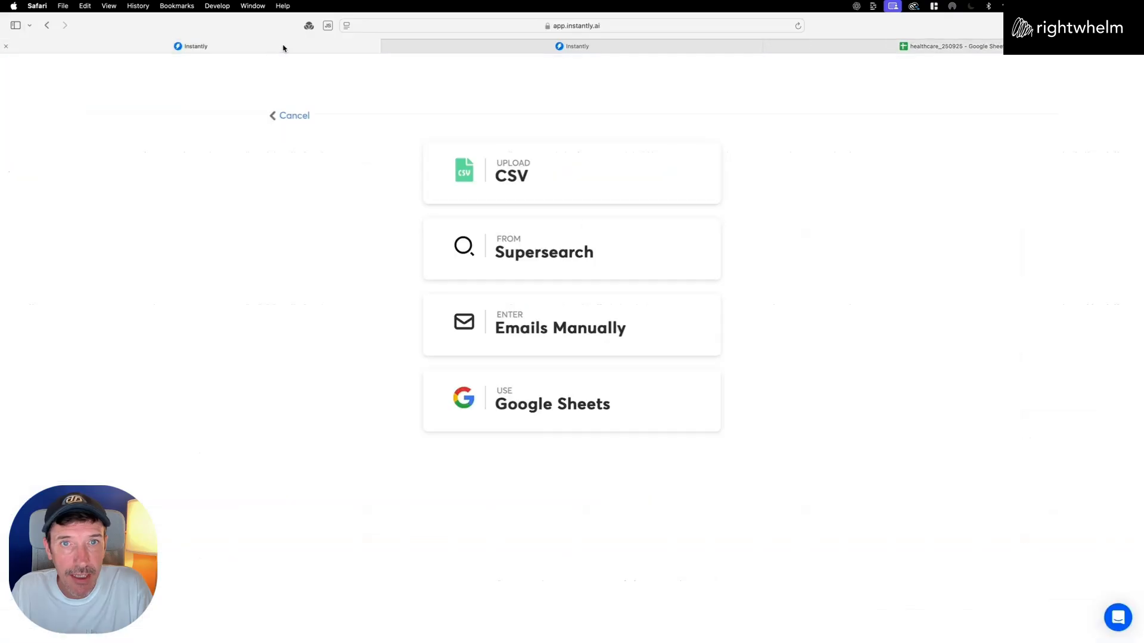
pyautogui.click(492, 167)
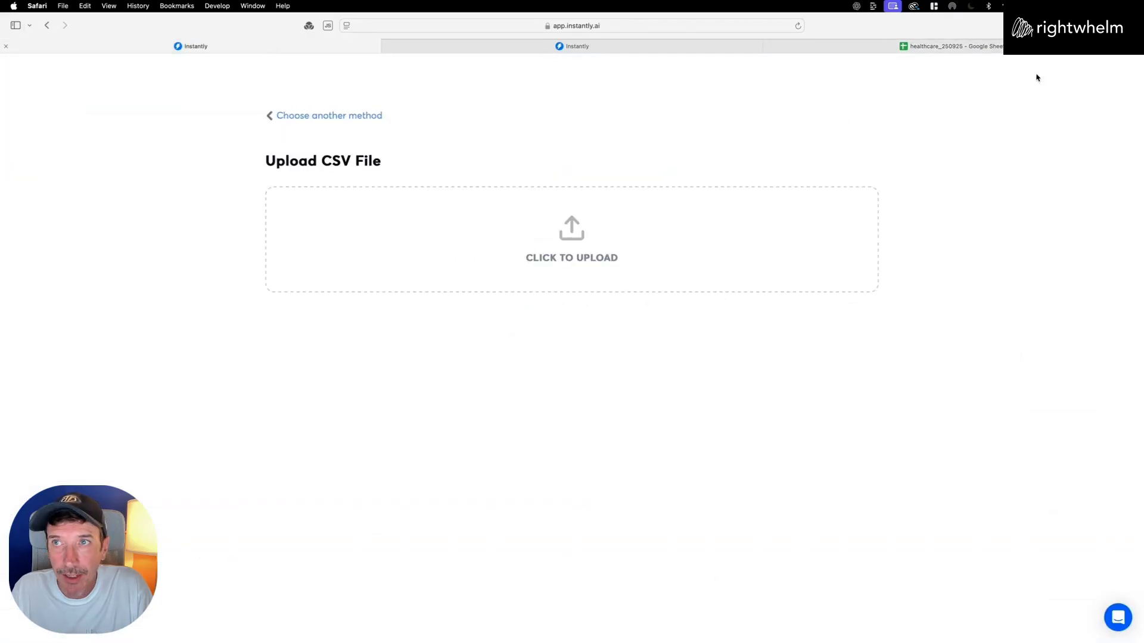
pyautogui.click(1120, 26)
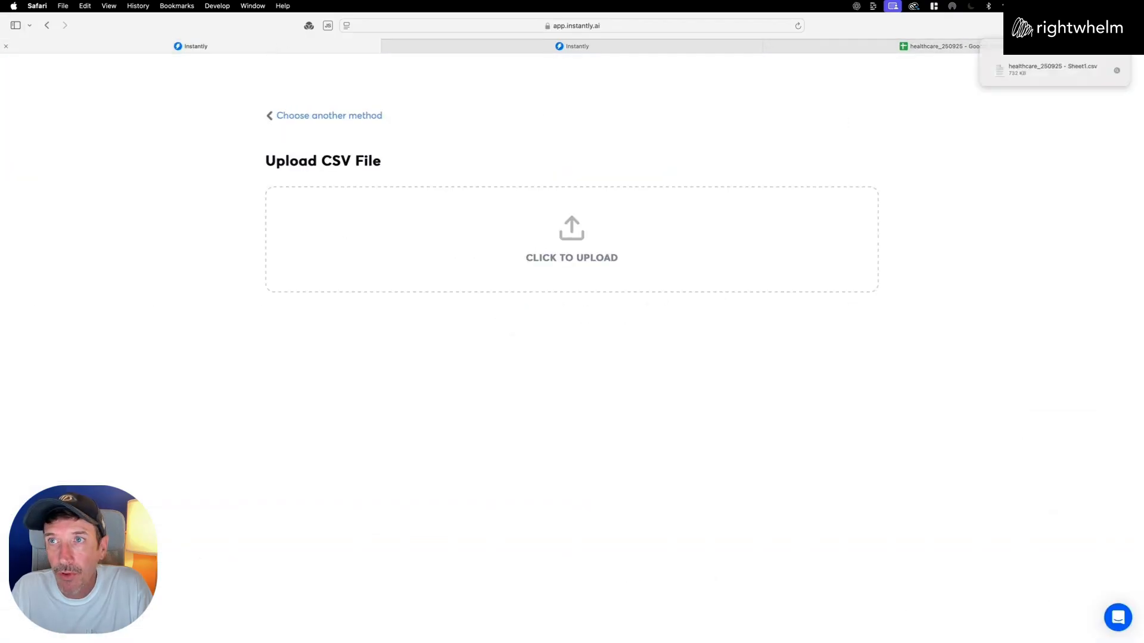
pyautogui.moveTo(1051, 74); pyautogui.dragTo(531, 227)
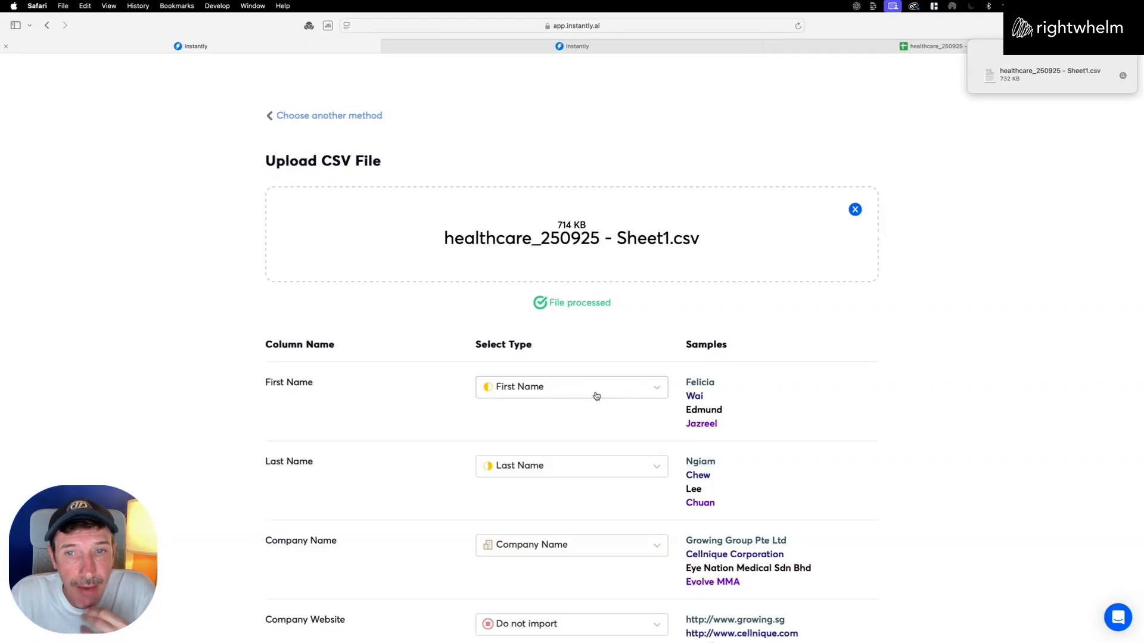
# Examine the import type assigned to each CSV column, from First Name down to Company Short Description.
pyautogui.scroll(-5, 596, 396)
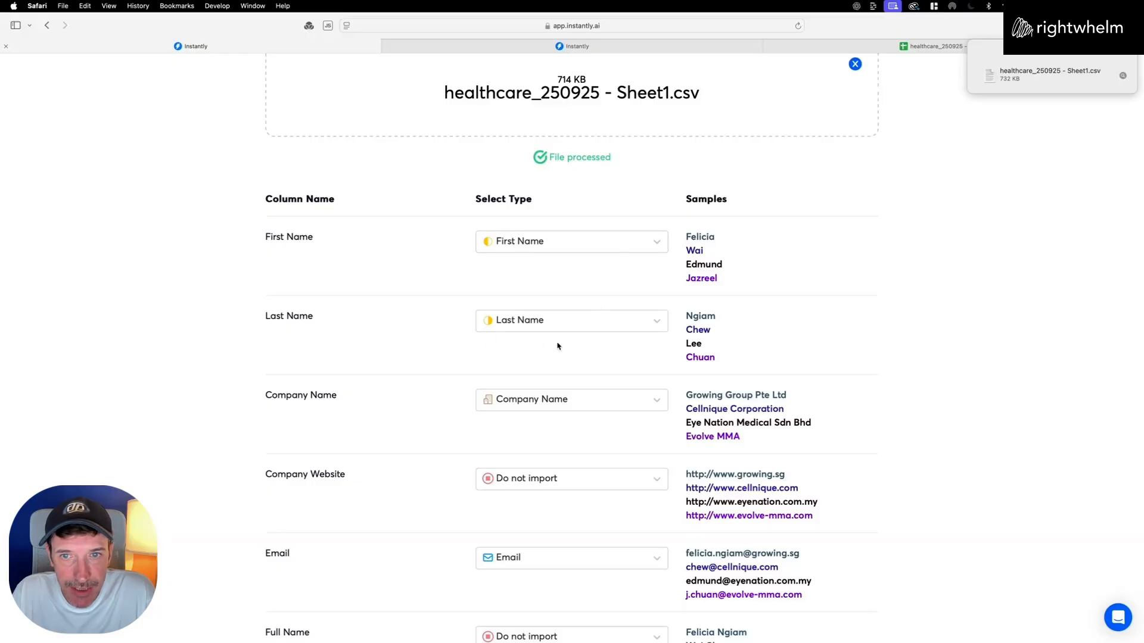
pyautogui.scroll(-3, 570, 358)
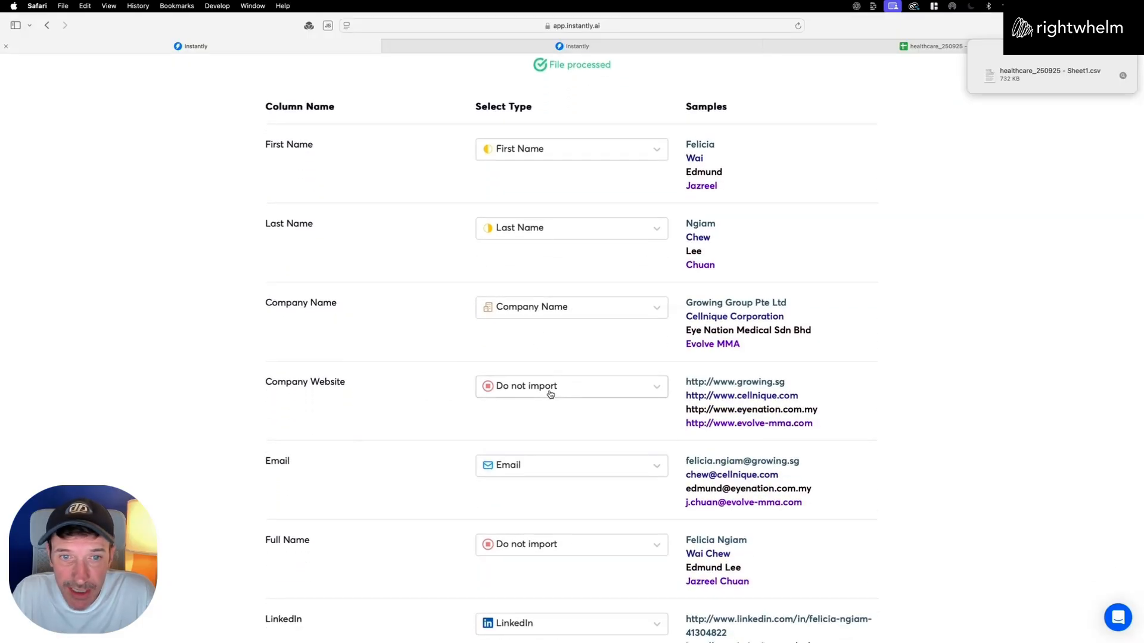
pyautogui.scroll(-3, 599, 415)
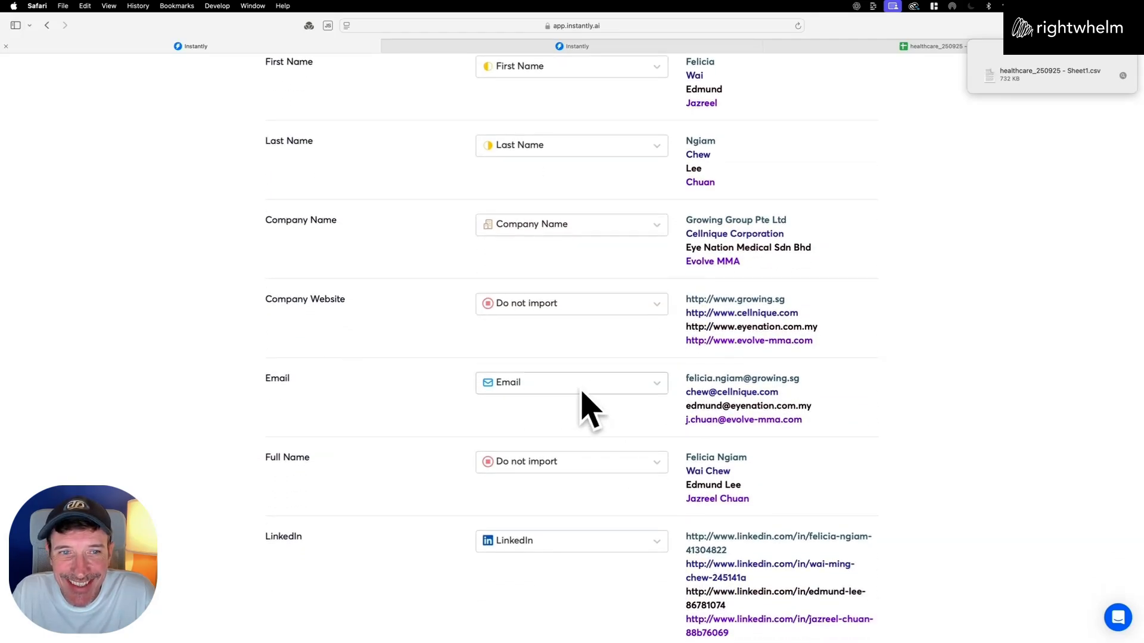
pyautogui.scroll(-2, 549, 393)
pyautogui.scroll(-2, 602, 360)
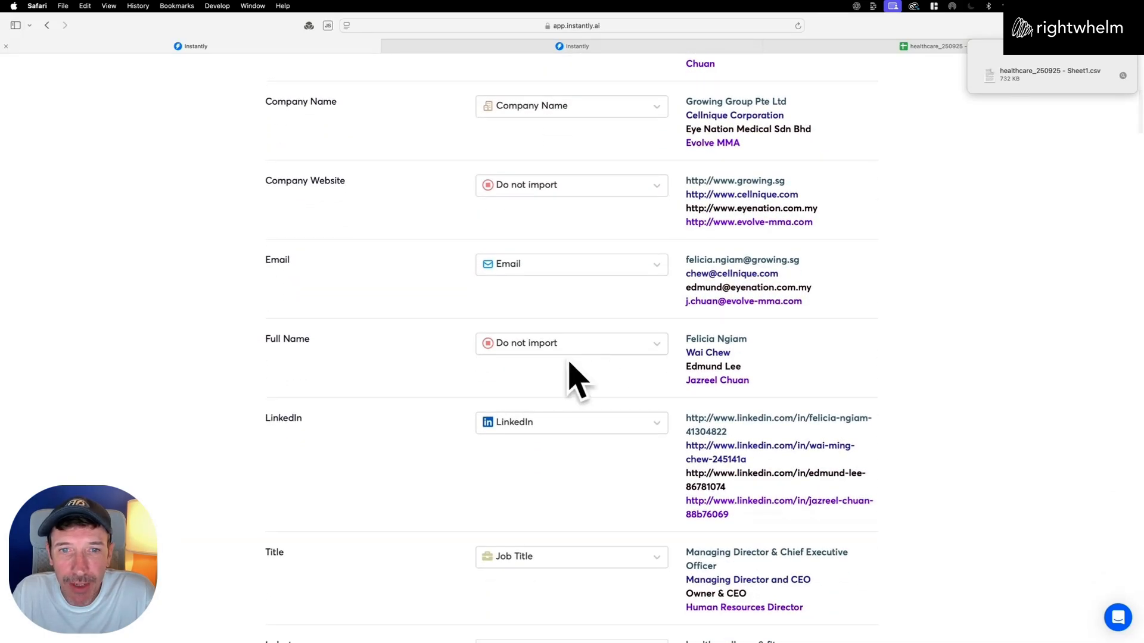
pyautogui.scroll(-3, 579, 365)
pyautogui.scroll(-2, 619, 346)
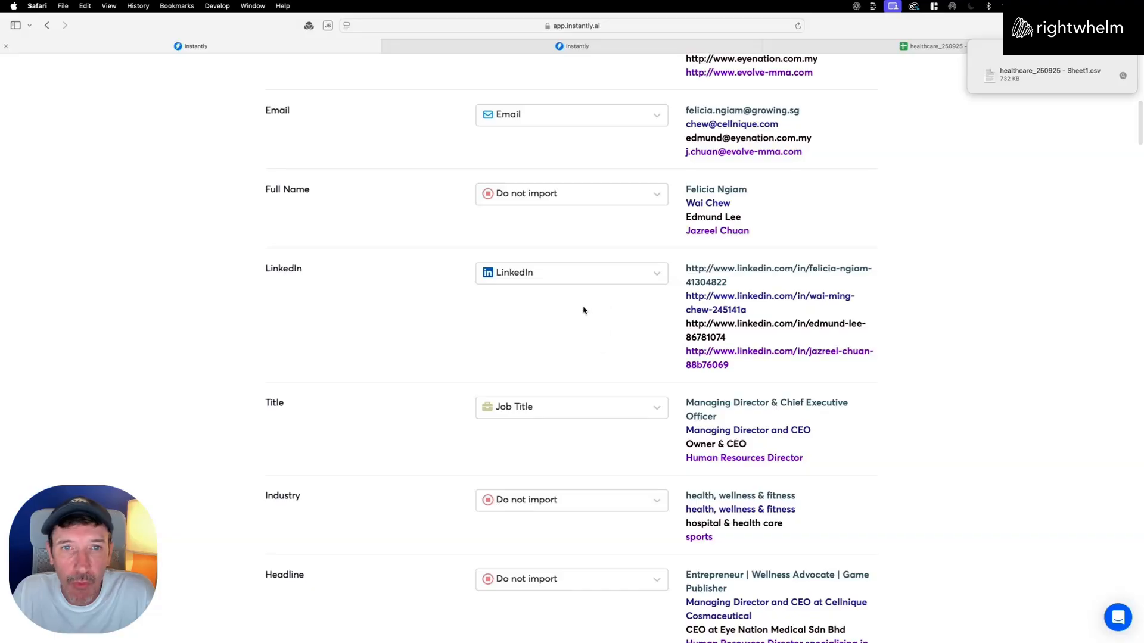
pyautogui.scroll(-2, 589, 316)
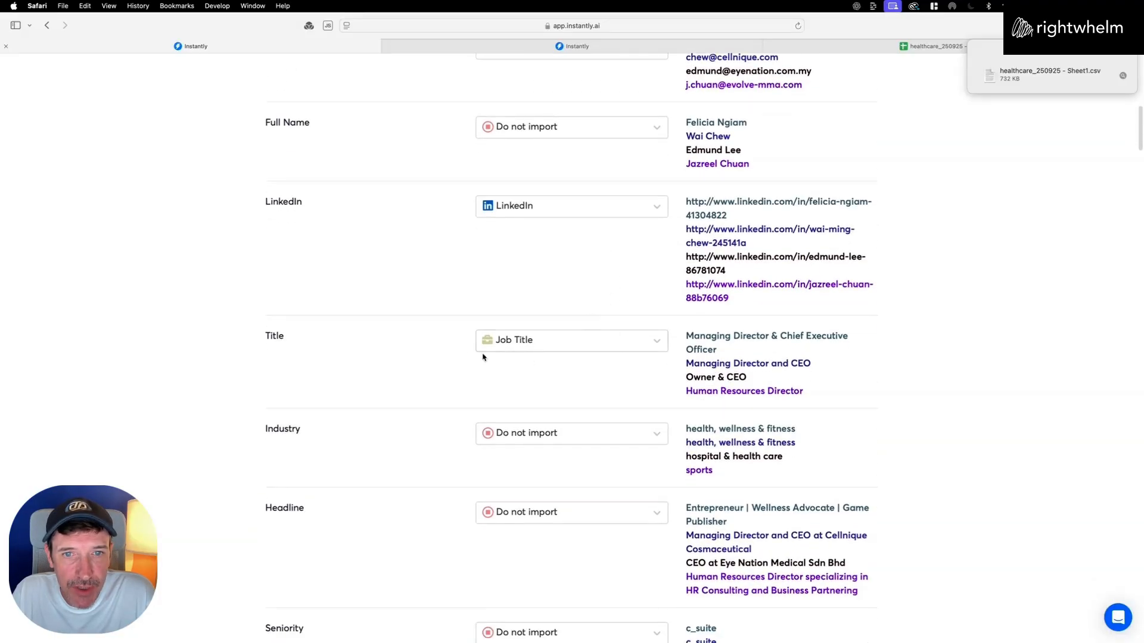
pyautogui.scroll(-3, 590, 375)
pyautogui.scroll(-5, 596, 357)
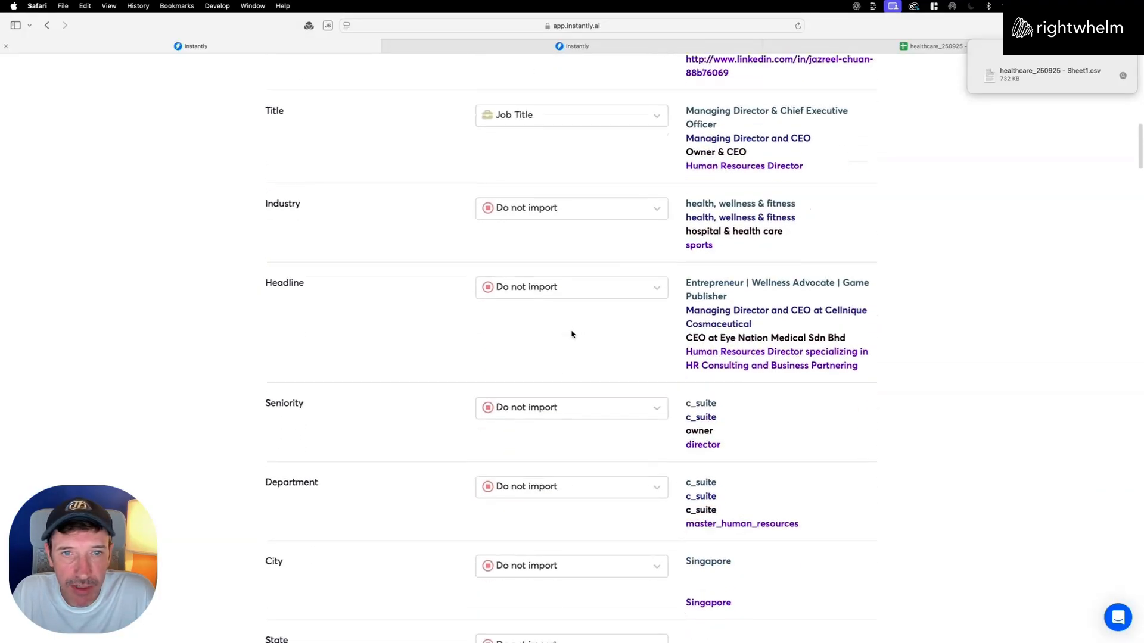
pyautogui.scroll(-2, 536, 298)
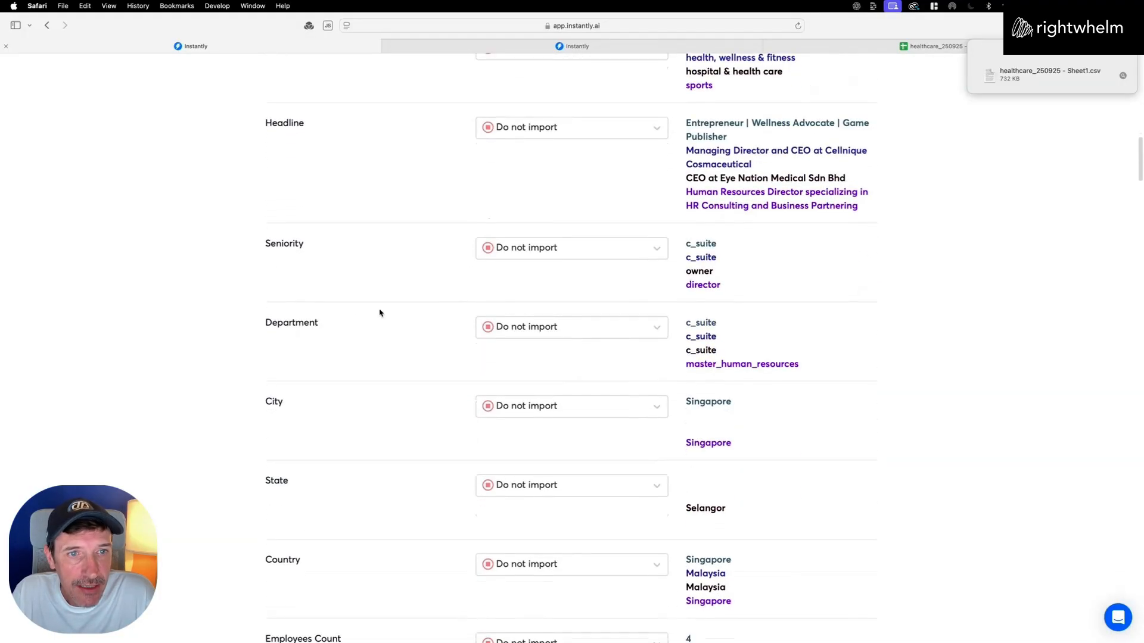
pyautogui.scroll(-2, 357, 343)
pyautogui.scroll(-10, 356, 344)
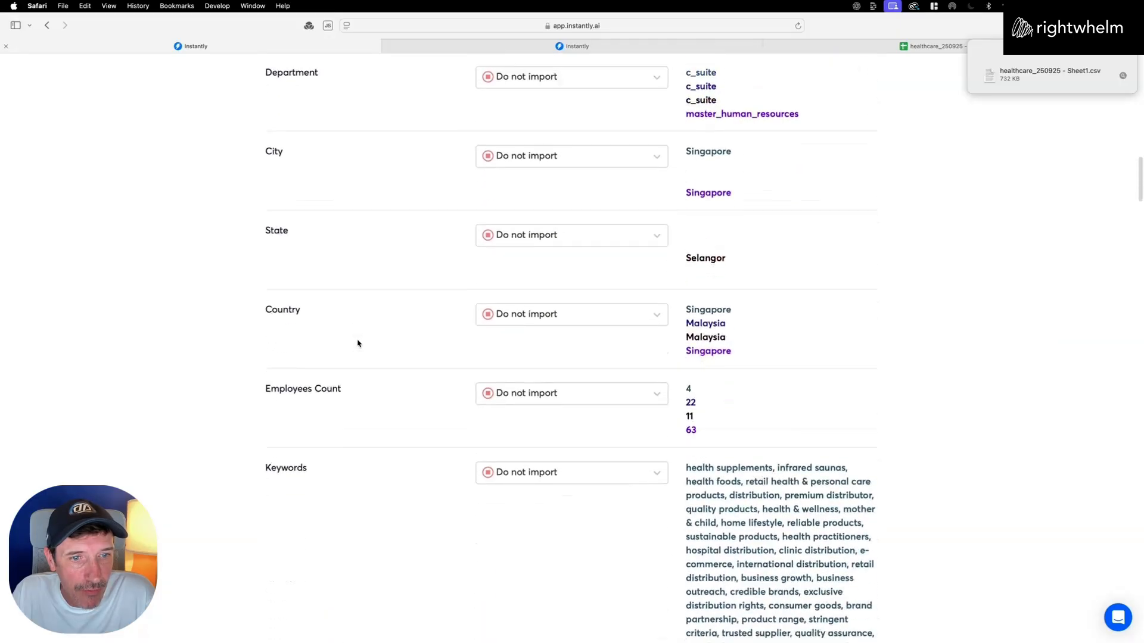
pyautogui.scroll(-15, 569, 239)
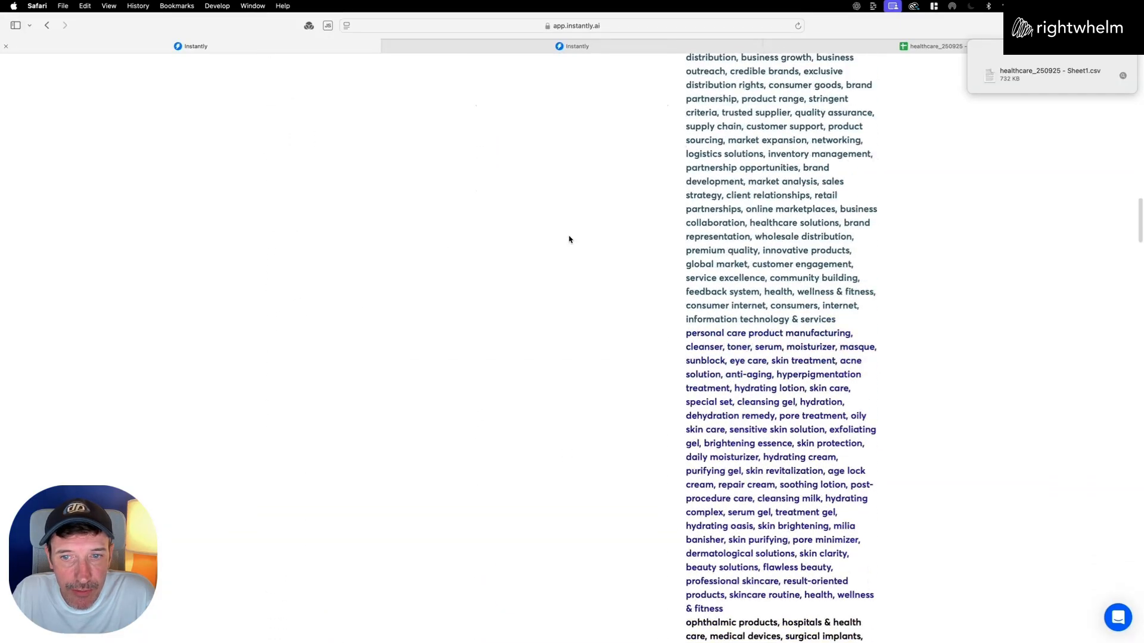
pyautogui.scroll(-15, 569, 240)
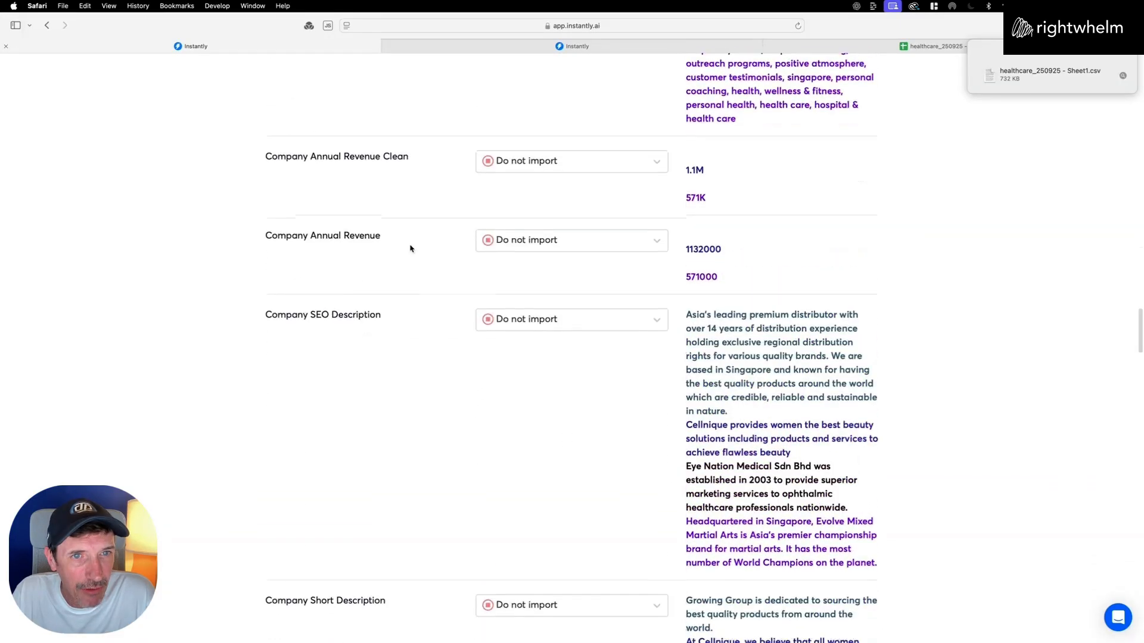
pyautogui.scroll(-6, 392, 257)
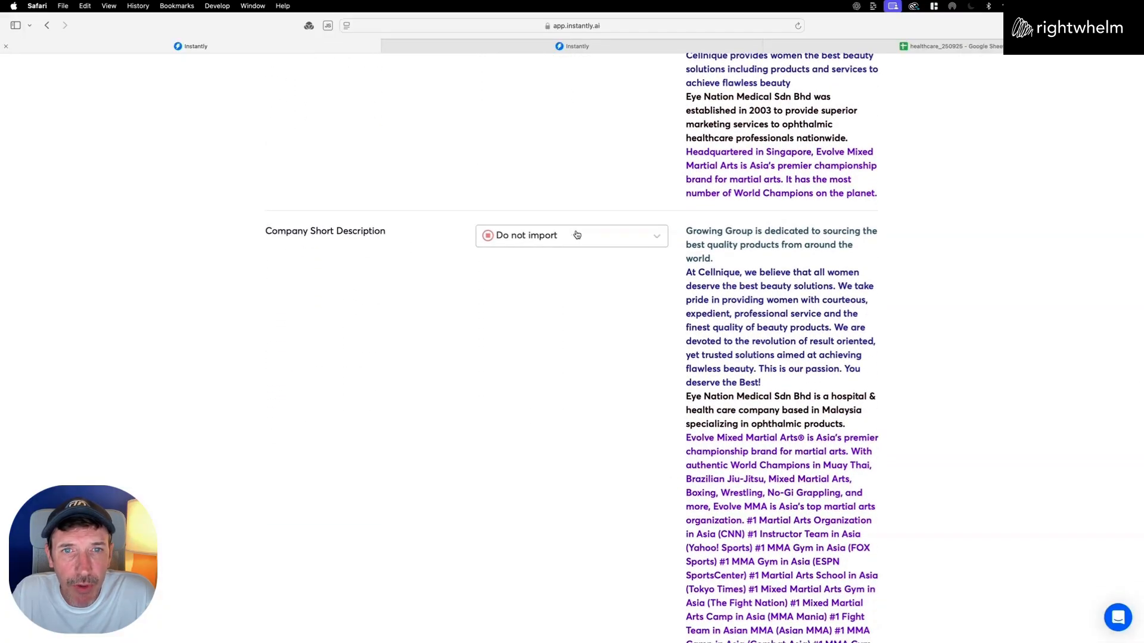
# Set the Company Short Description column to import as a Custom Variable.
pyautogui.click(577, 236)
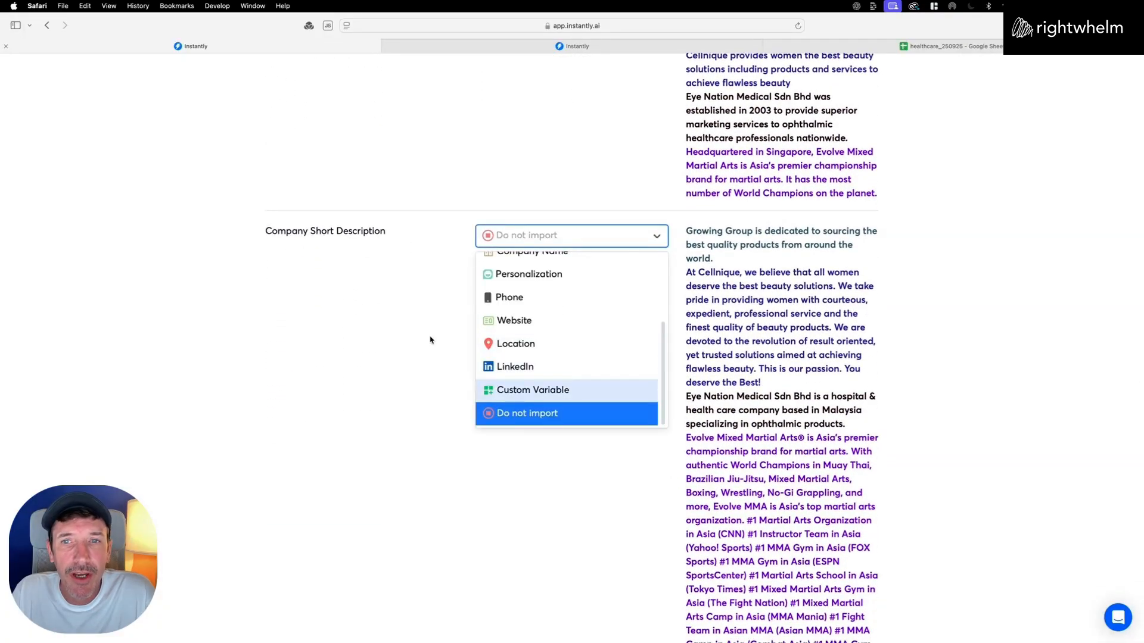
pyautogui.click(526, 393)
pyautogui.scroll(-10, 547, 370)
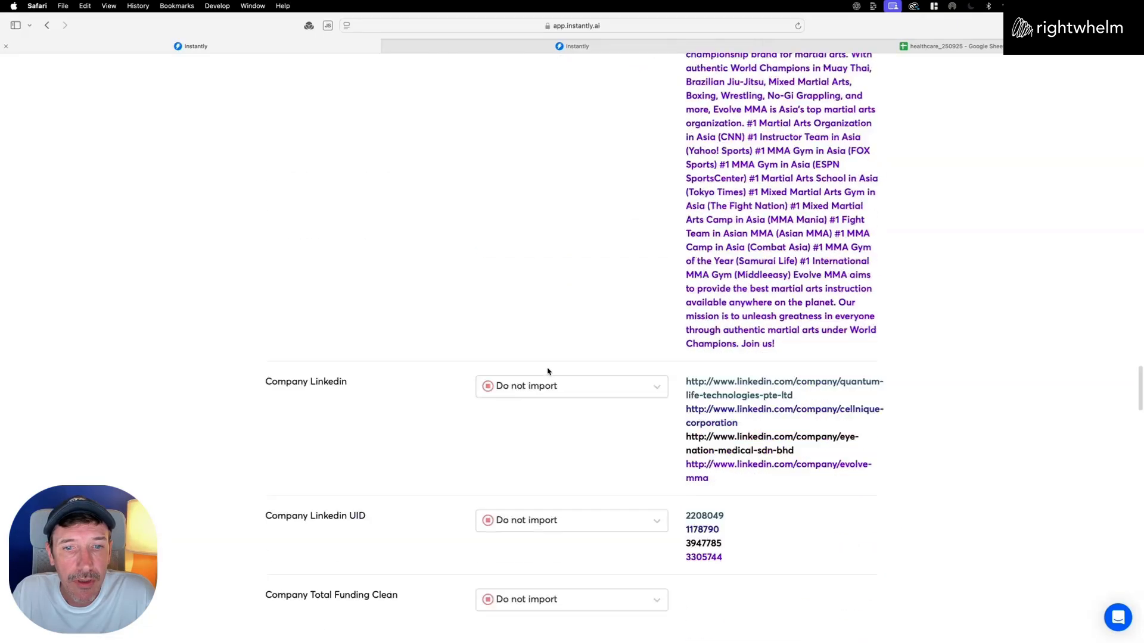
# Set the Icebreaker column to import as Personalization, leaving the columns between Company Linkedin and Company Postal Code unimported.
pyautogui.scroll(-4, 506, 357)
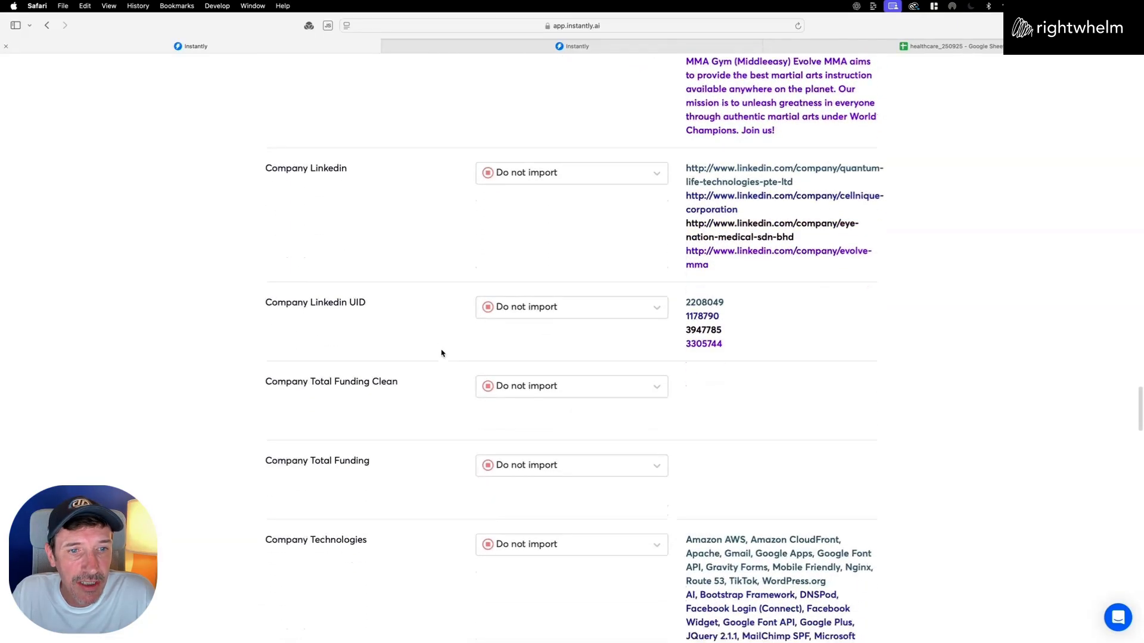
pyautogui.scroll(-10, 441, 353)
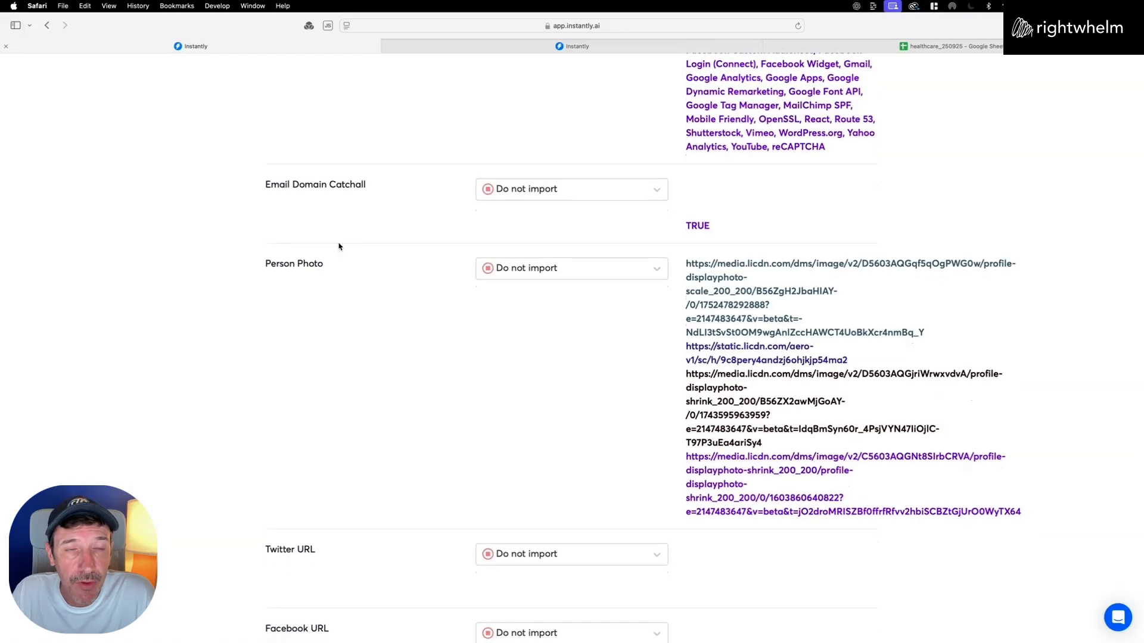
pyautogui.scroll(-15, 463, 310)
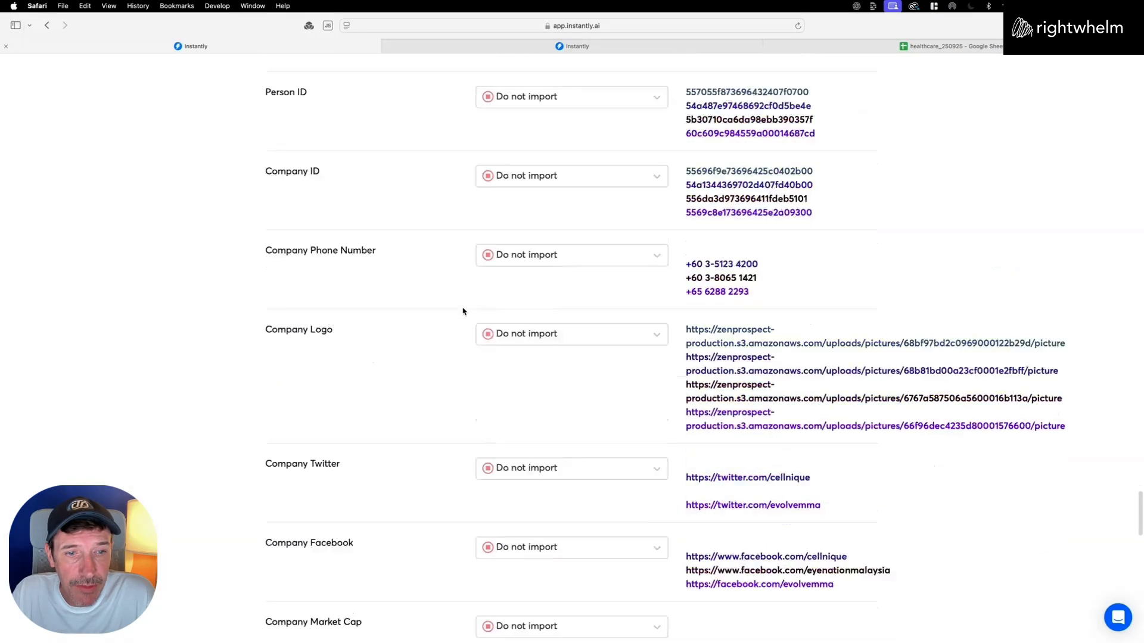
pyautogui.scroll(-7, 462, 311)
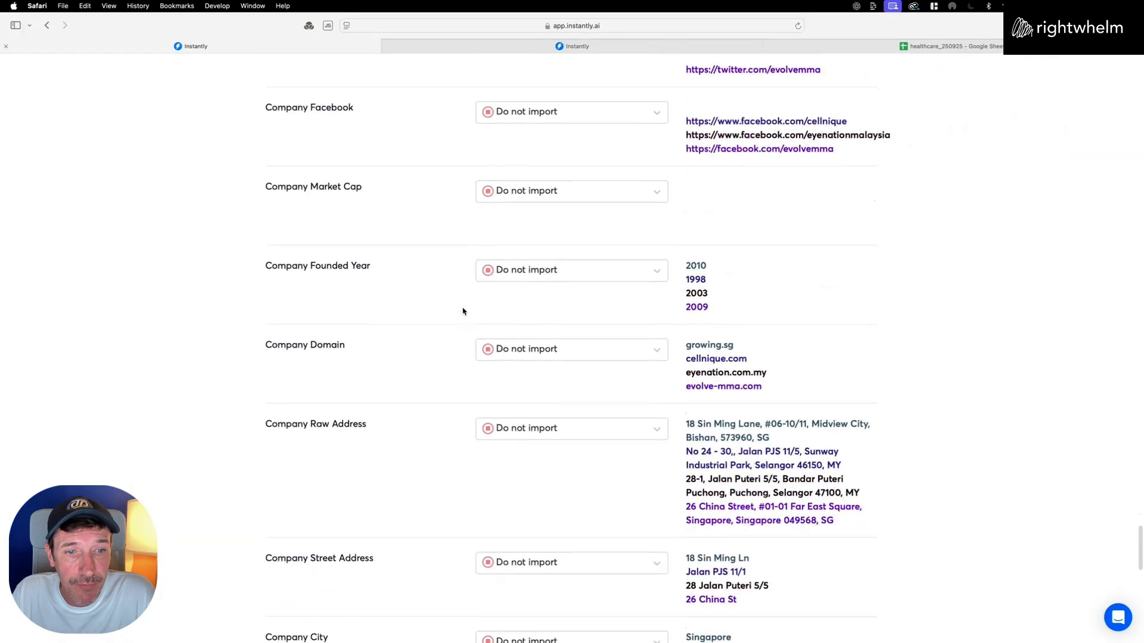
pyautogui.scroll(-6, 463, 311)
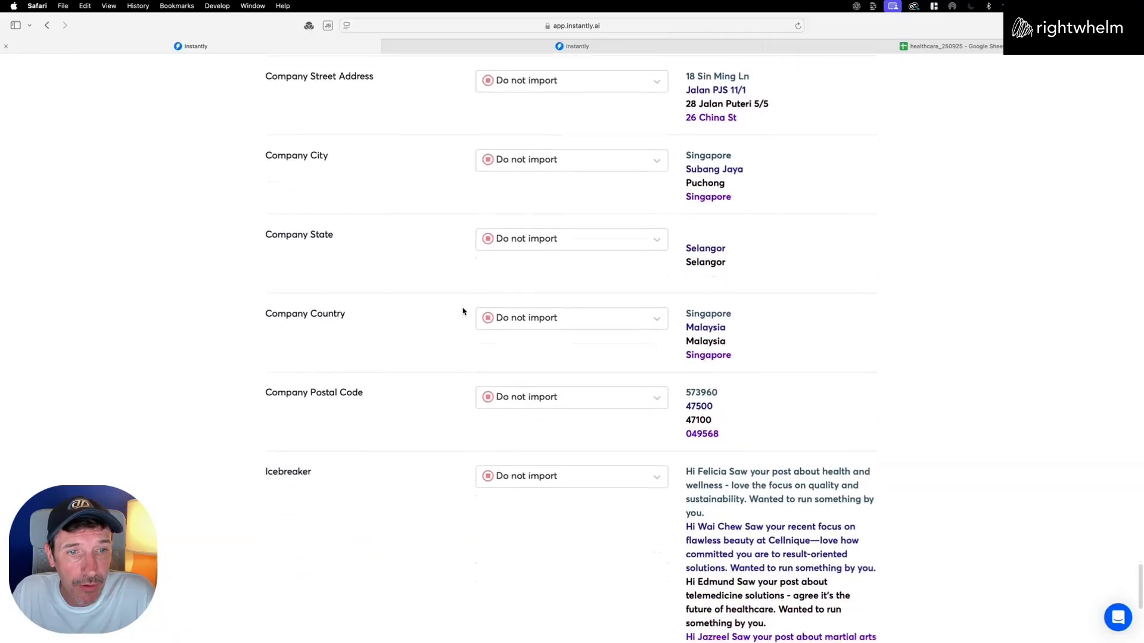
pyautogui.click(617, 360)
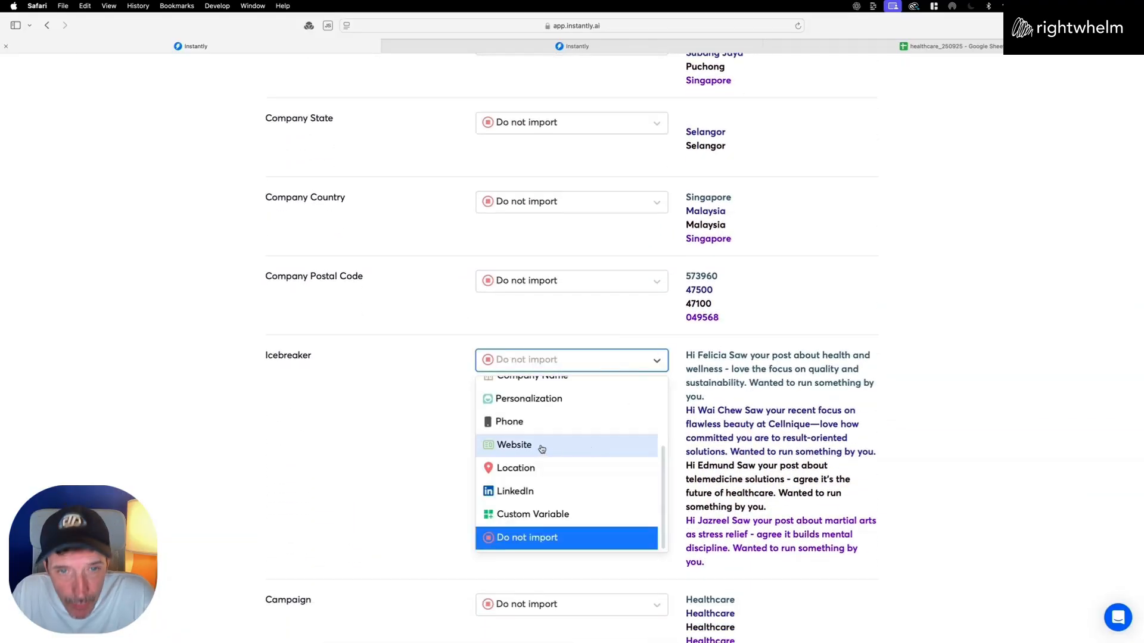
pyautogui.click(518, 405)
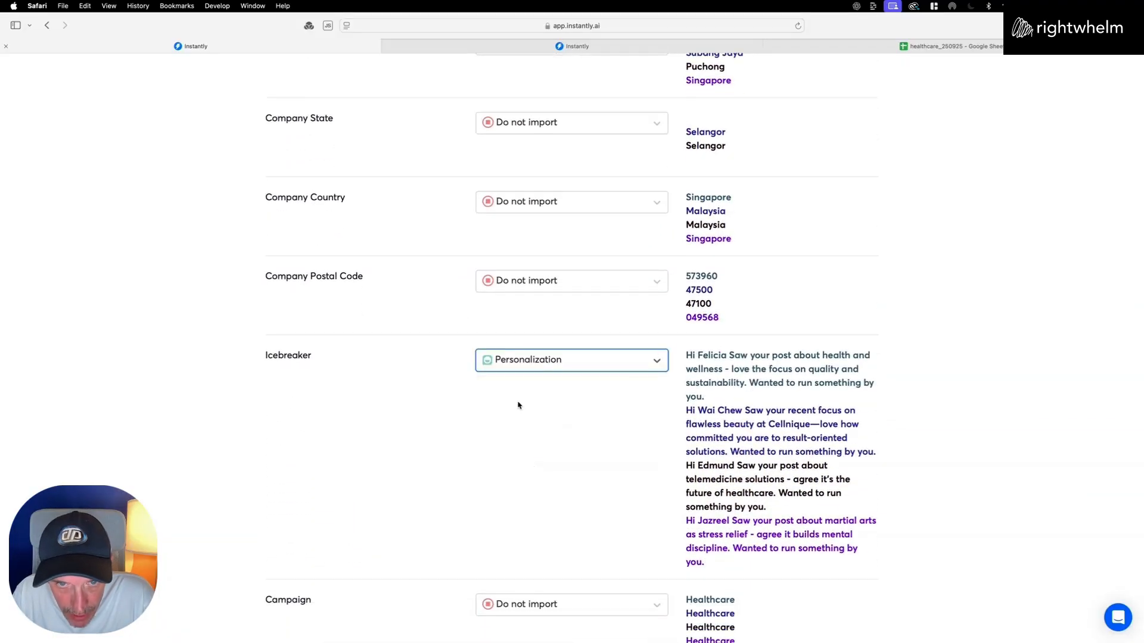
# Set the Campaign column to import as a Custom Variable, and upload all valid leads to the campaign.
pyautogui.scroll(-5, 467, 429)
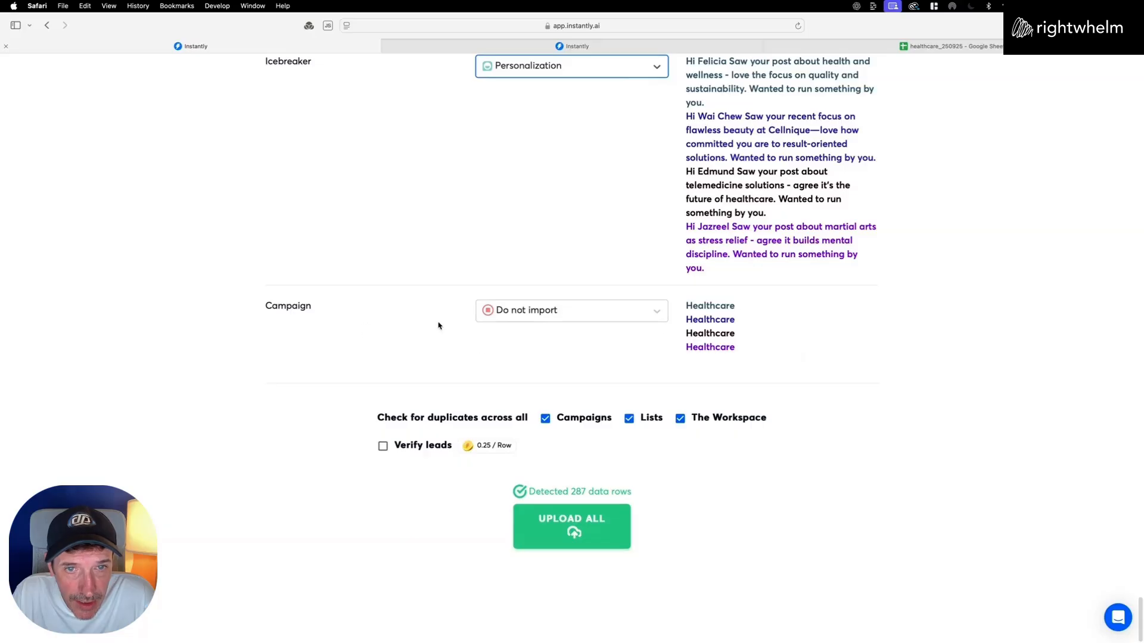
pyautogui.click(602, 319)
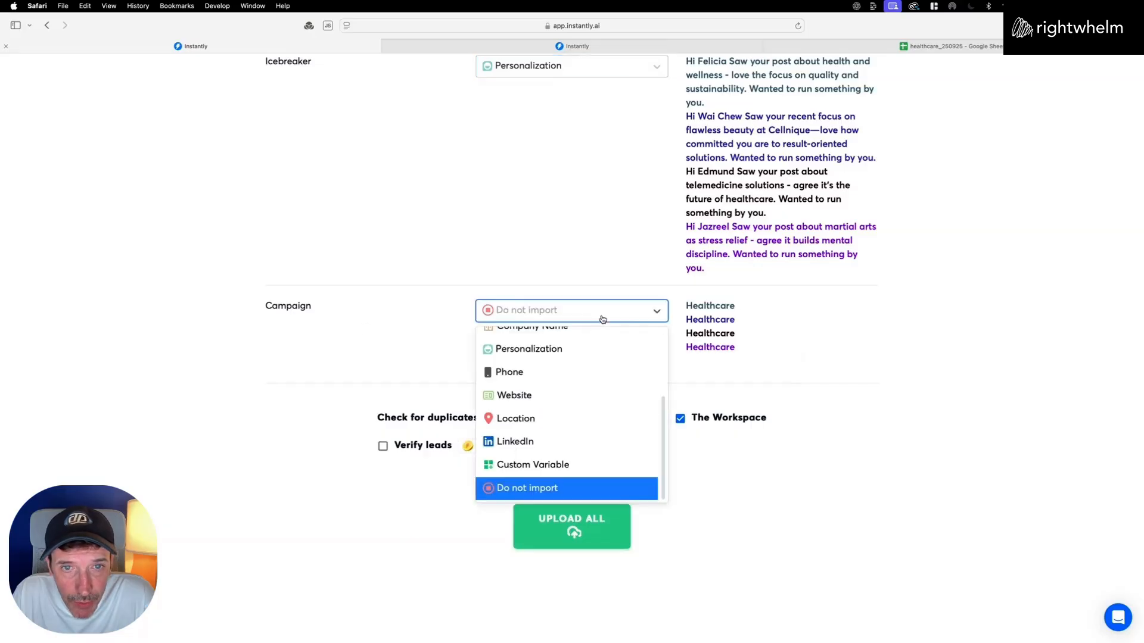
pyautogui.click(545, 466)
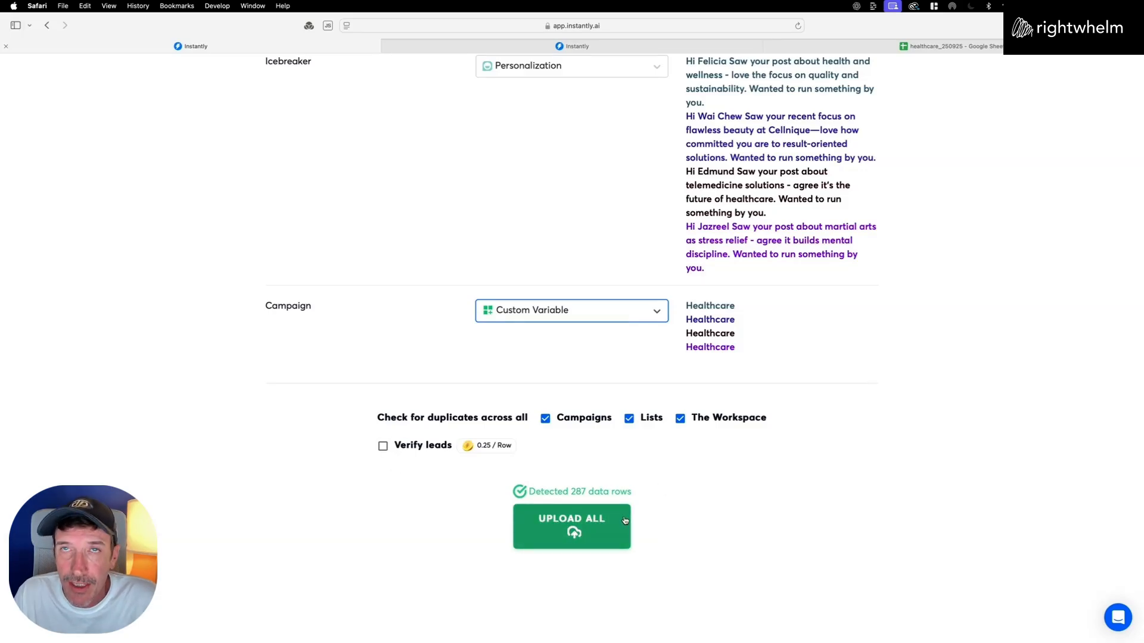
pyautogui.click(575, 529)
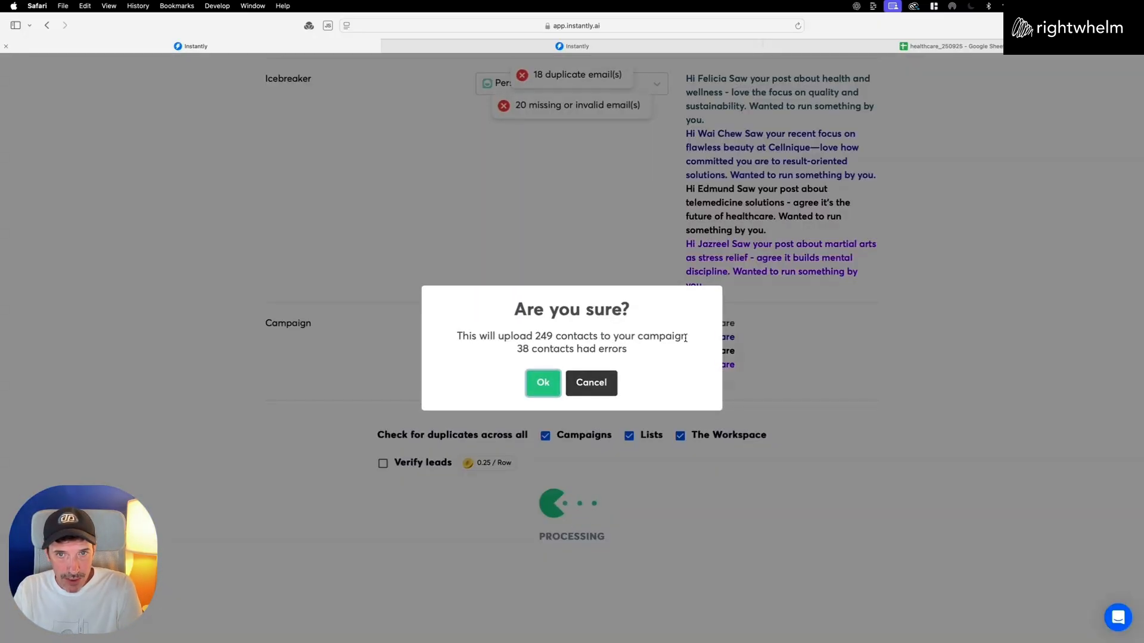
pyautogui.click(543, 384)
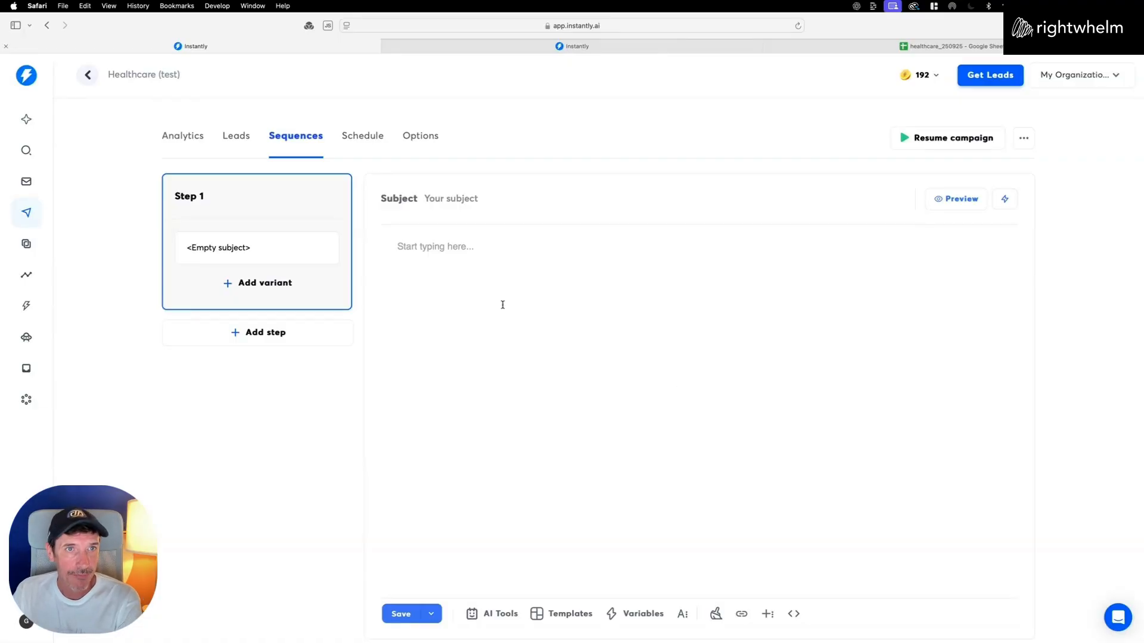
# Review the campaign's imported leads, checking their Personalization, Campaign, Jobtitle, LinkedIn and Company Short Description values.
pyautogui.click(236, 135)
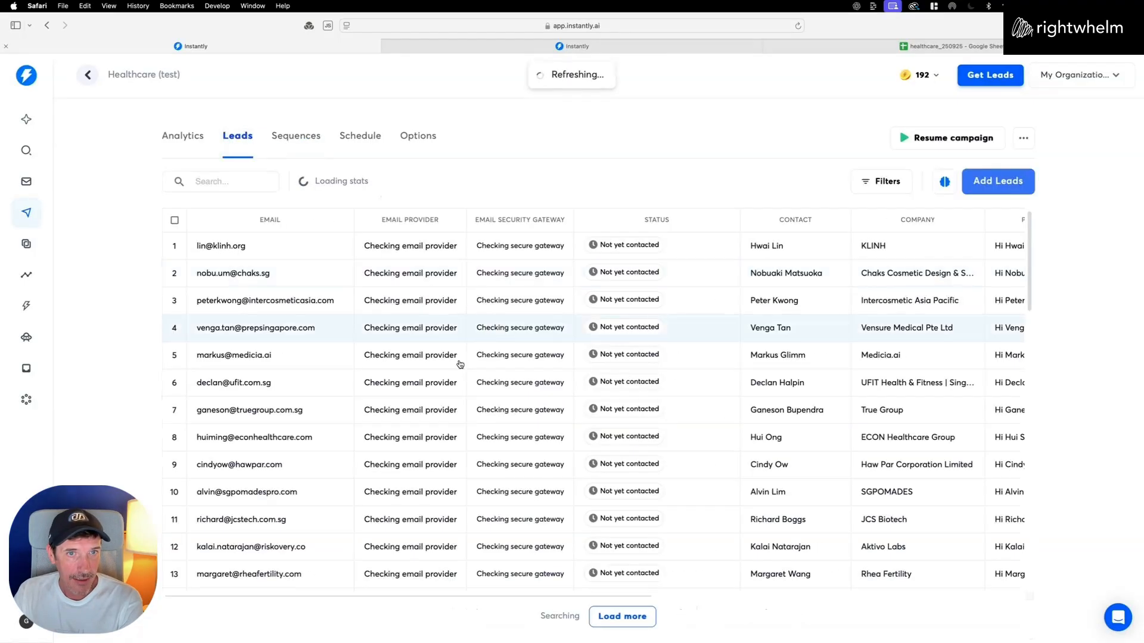
pyautogui.scroll(-3, 683, 409)
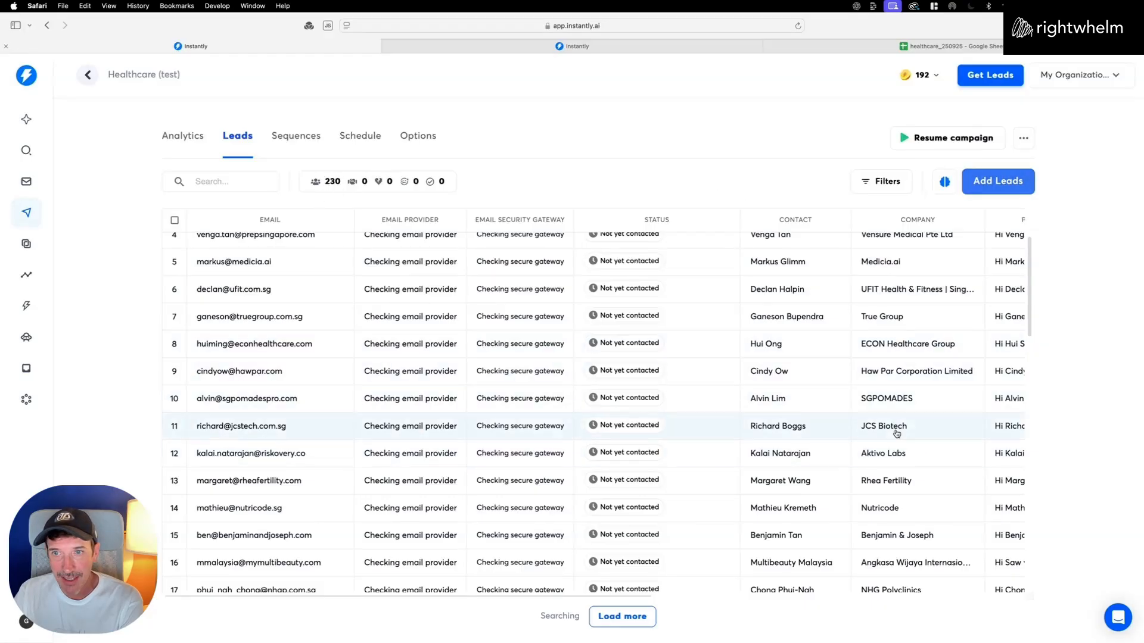
pyautogui.hscroll(2, 892, 425)
pyautogui.scroll(1, 891, 424)
pyautogui.hscroll(5, 892, 424)
pyautogui.scroll(2, 762, 387)
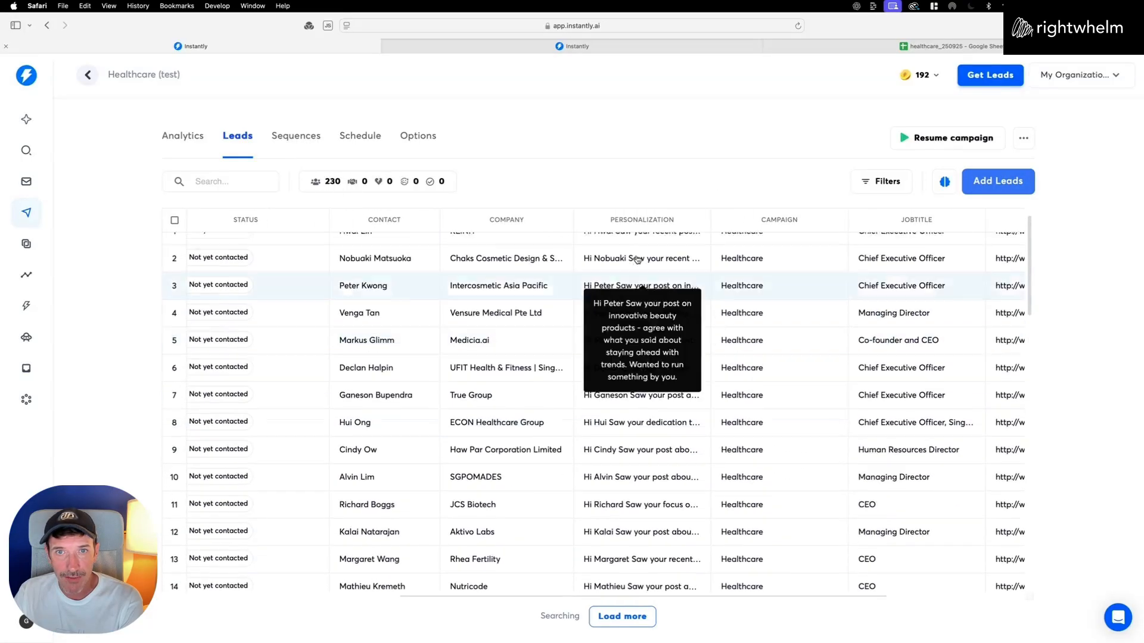
pyautogui.hscroll(5, 796, 324)
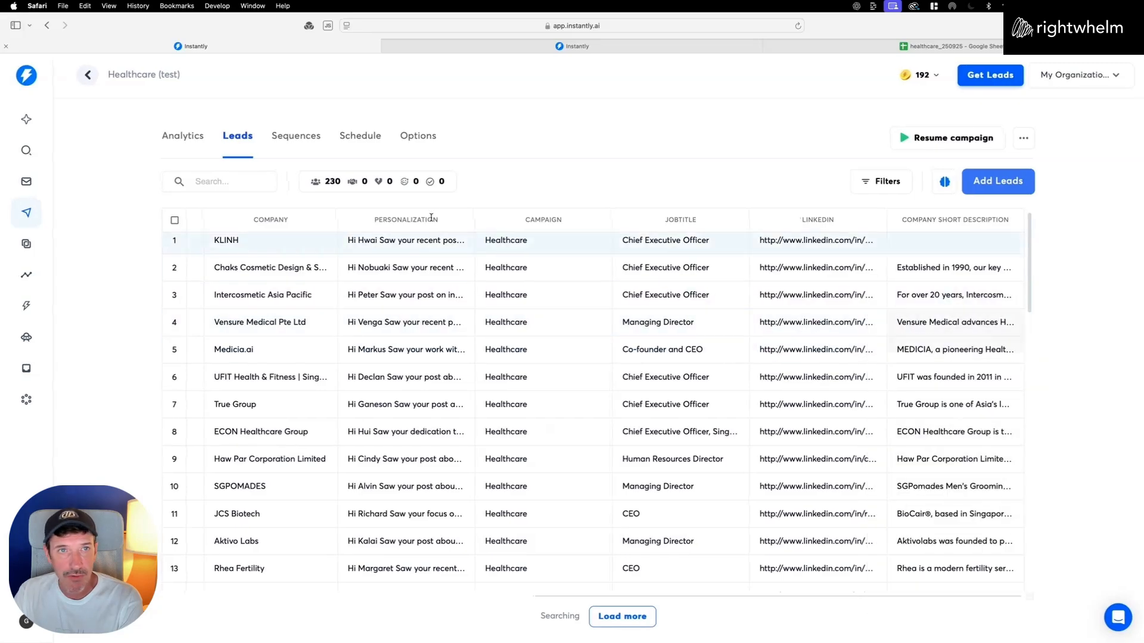
# Open the email sequence of the existing "LeapEd - CSR Interest" campaign, keeping the Healthcare (test) sequence editor open separately.
pyautogui.click(299, 137)
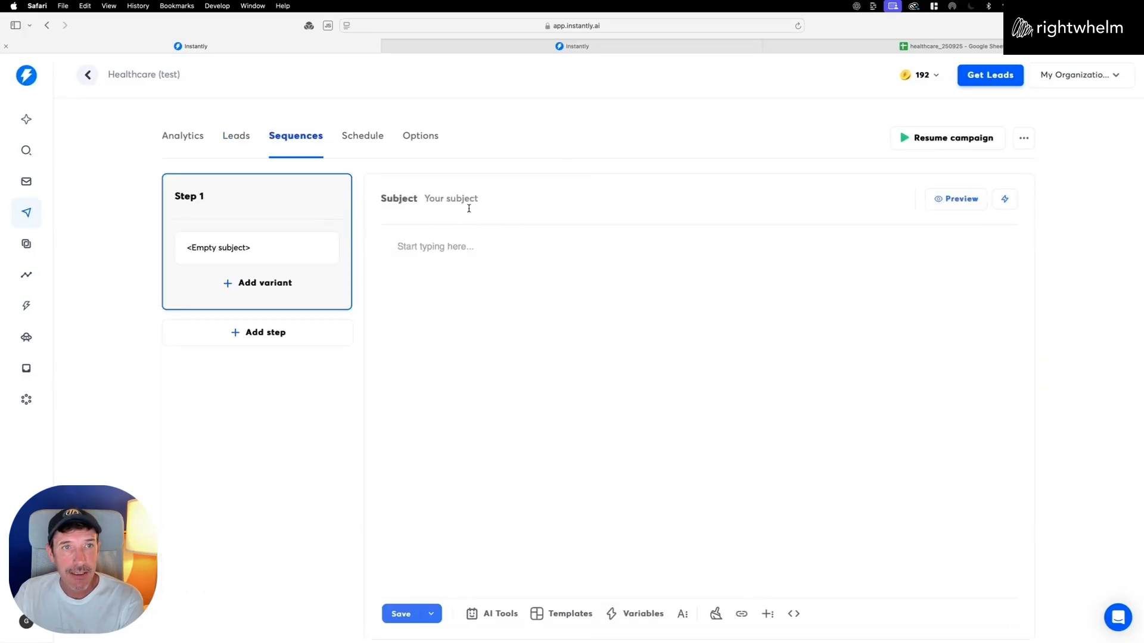
pyautogui.hotkey('ctrl', 'Tab')
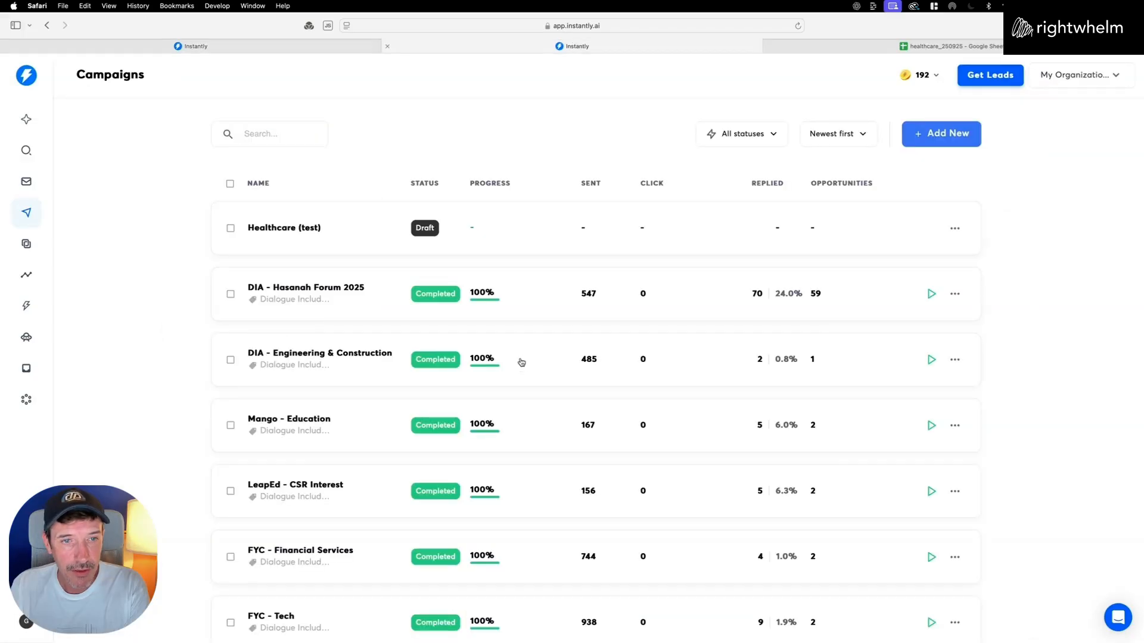
pyautogui.scroll(-3, 520, 413)
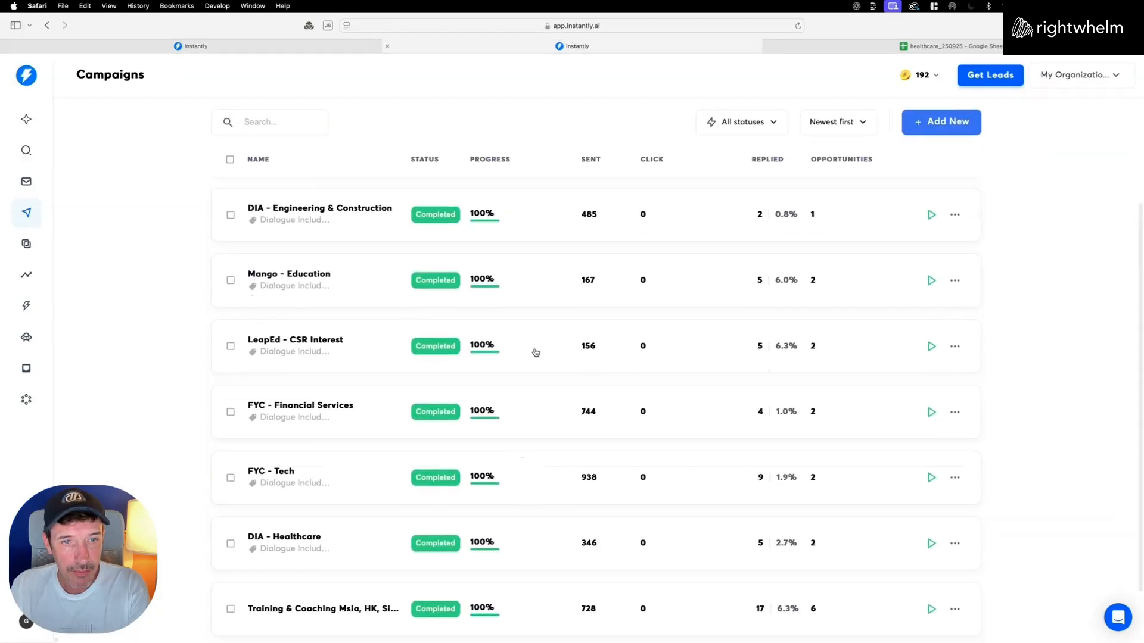
pyautogui.click(531, 346)
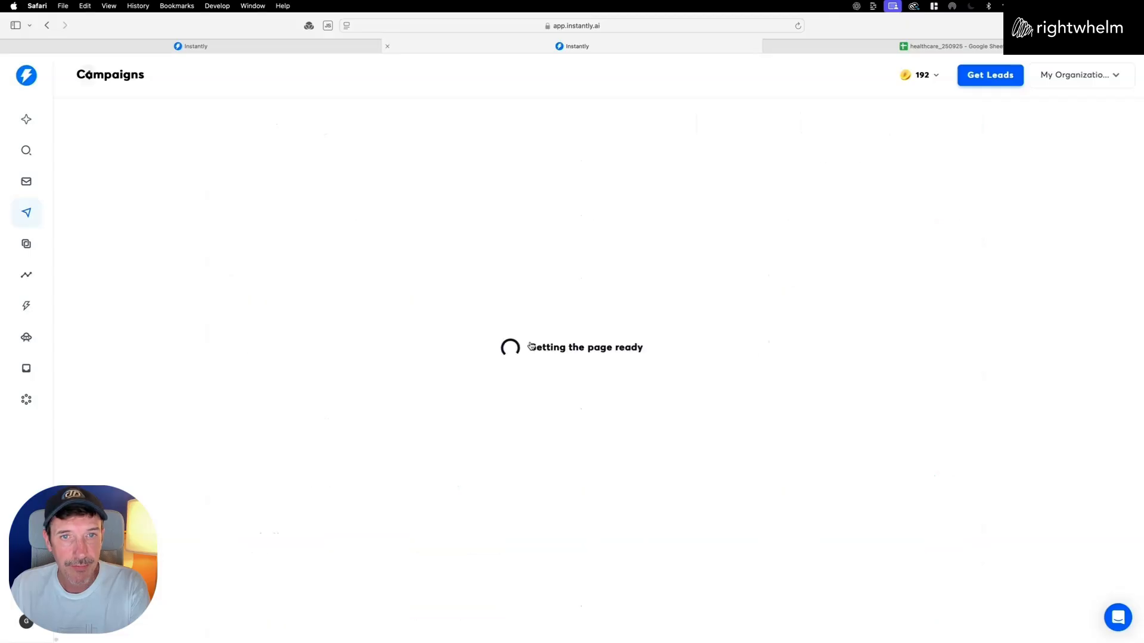
pyautogui.click(290, 137)
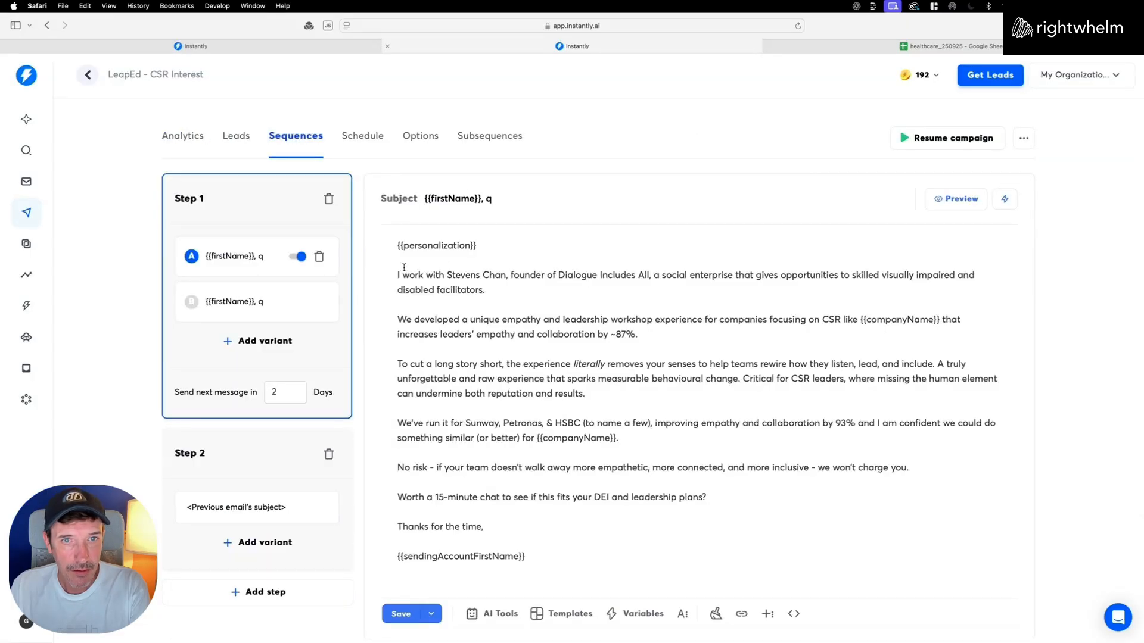
# Copy the LeapEd Step 1 email body into Healthcare (test) Step 1, with subject "{{firstName}} , q" and {{personalization}} as the opening variable.
pyautogui.moveTo(396, 245); pyautogui.dragTo(626, 571)
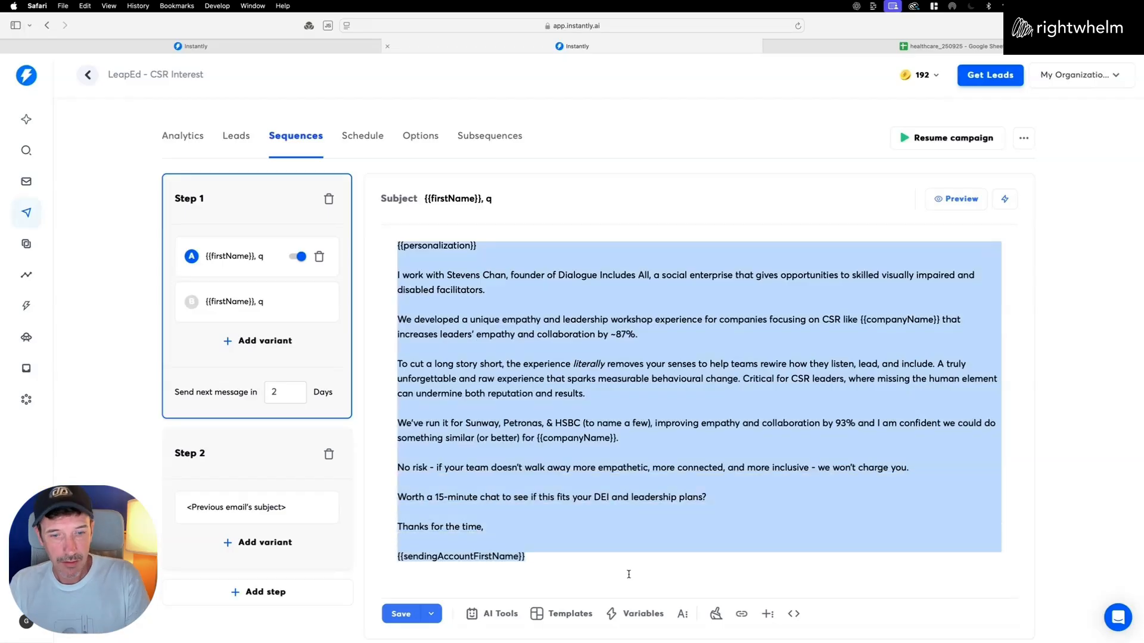
pyautogui.click(224, 47)
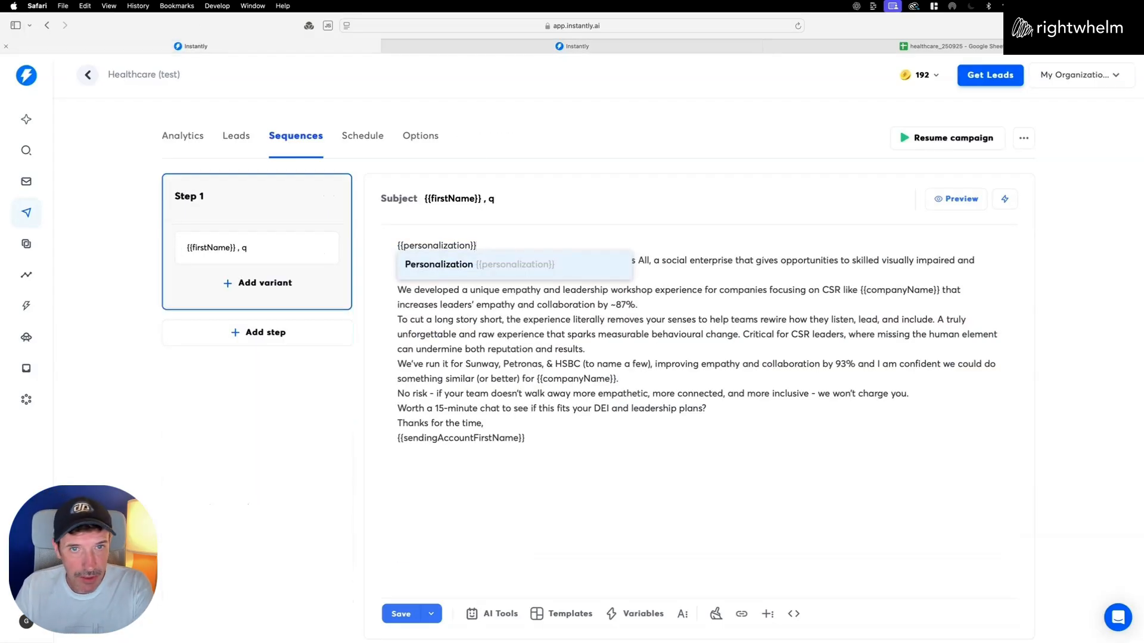
pyautogui.press('Return')
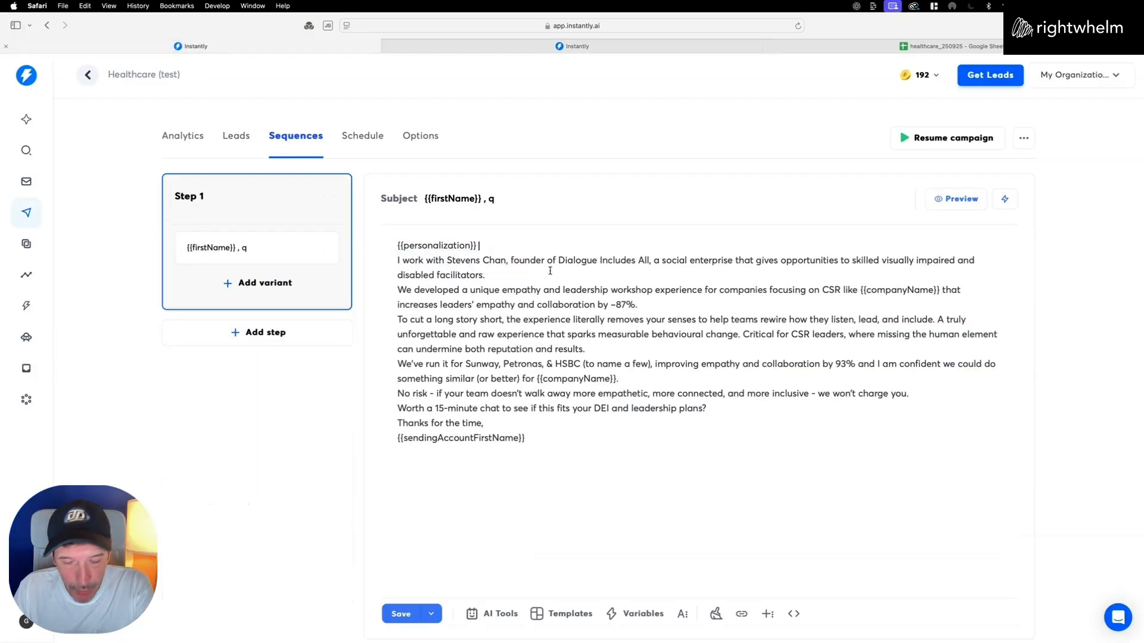
# Separate the paragraphs of the pasted email with blank lines, from {{personalization}} down to "Thanks for the time,".
pyautogui.press('Return')
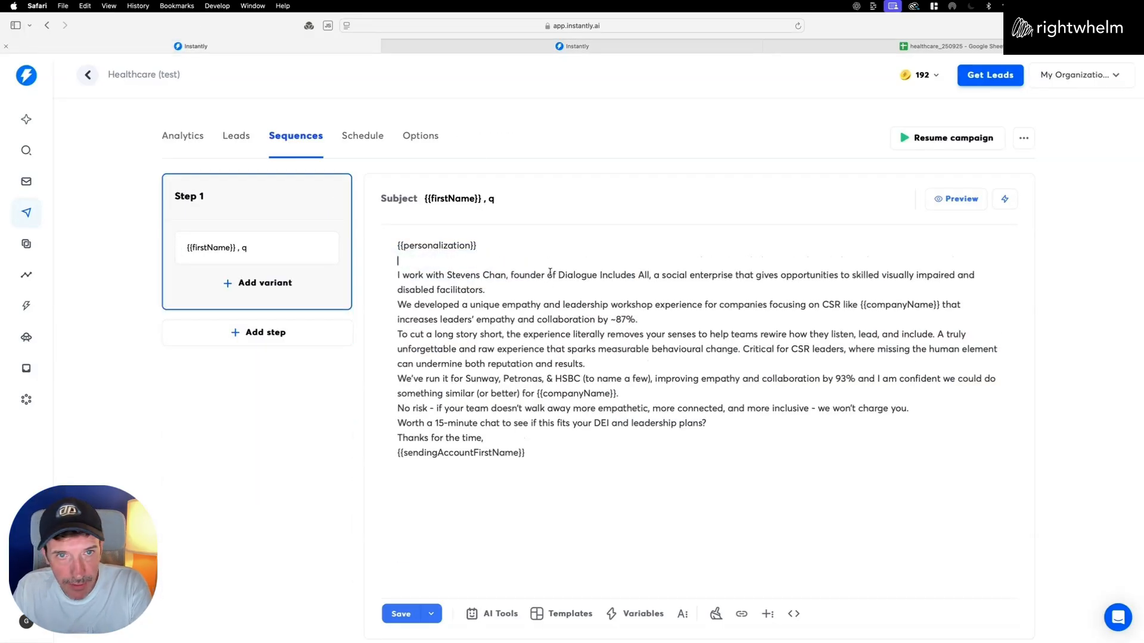
pyautogui.click(546, 288)
pyautogui.press('Return')
pyautogui.click(638, 332)
pyautogui.press('Return')
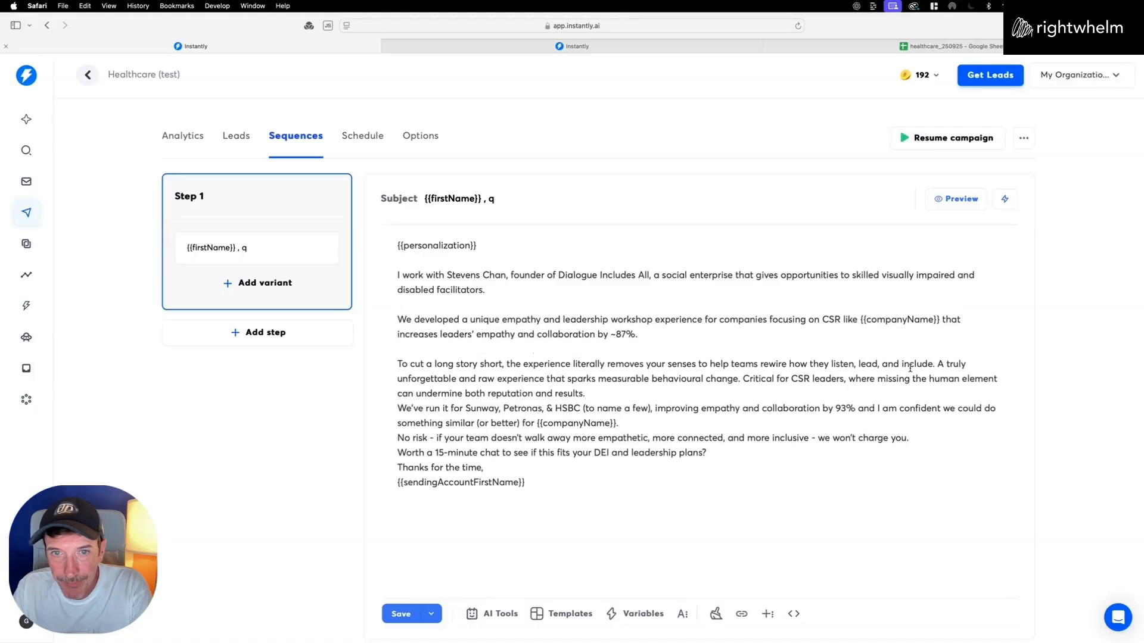
pyautogui.click(589, 393)
pyautogui.press('Return')
pyautogui.click(638, 438)
pyautogui.press('Return')
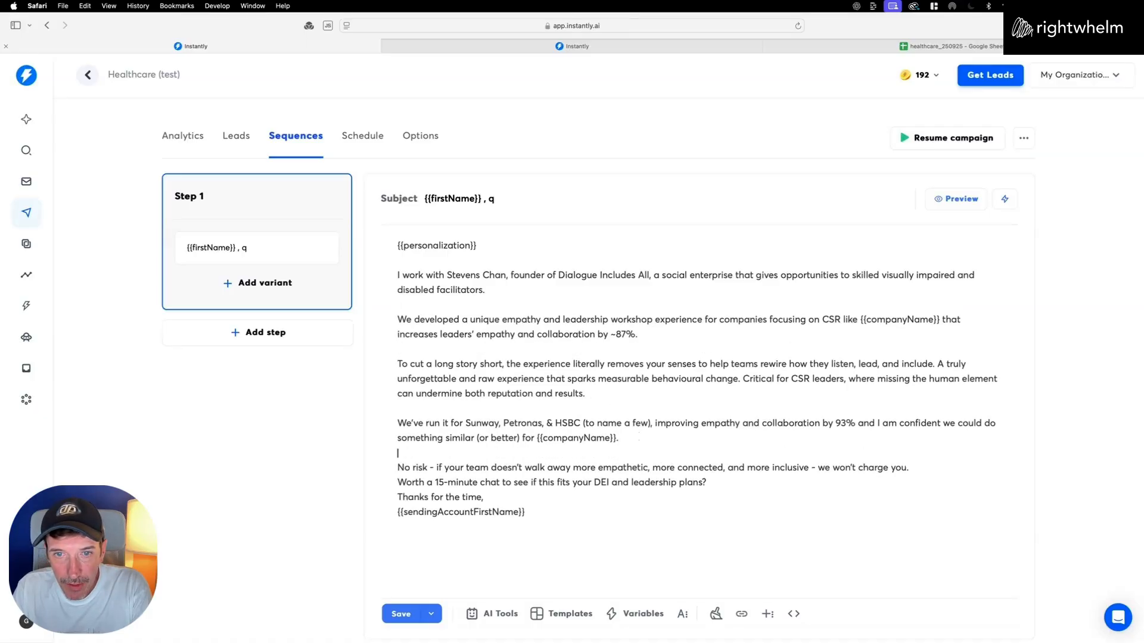
pyautogui.click(919, 467)
pyautogui.press('Return')
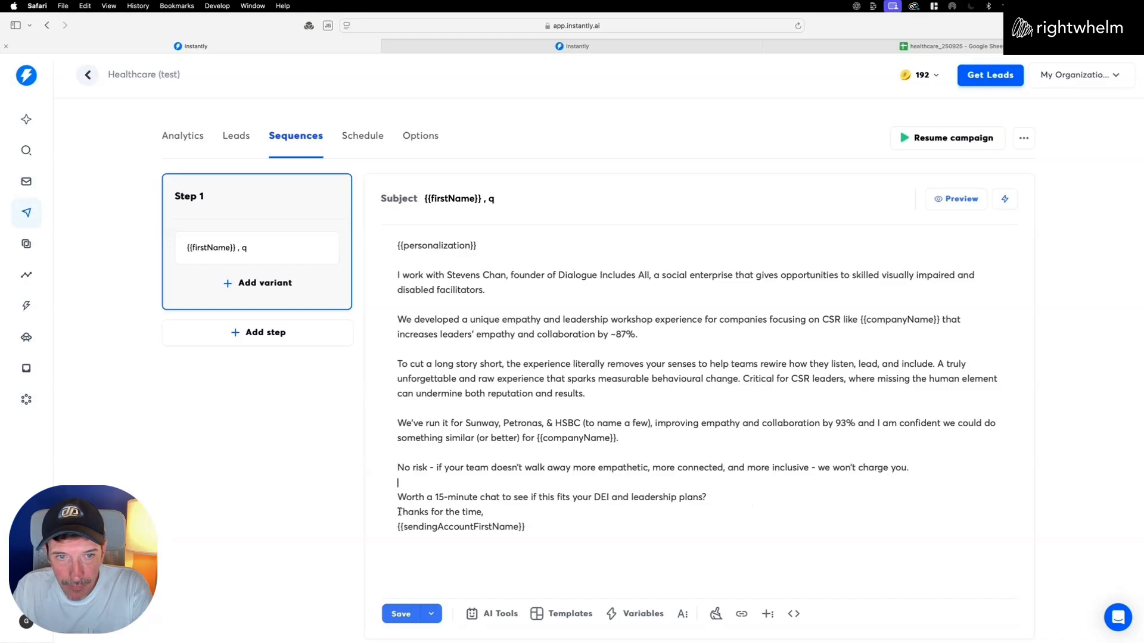
pyautogui.press('Return')
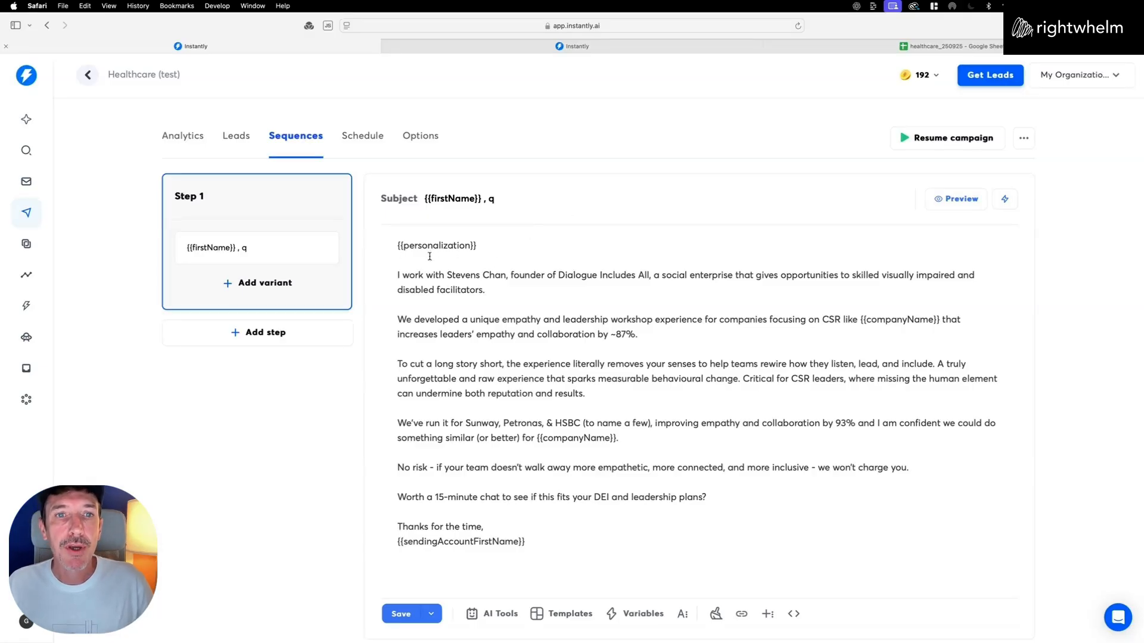
# Preview the Step 1 email with lead data, and add an extra blank line below {{personalization}}.
pyautogui.click(977, 202)
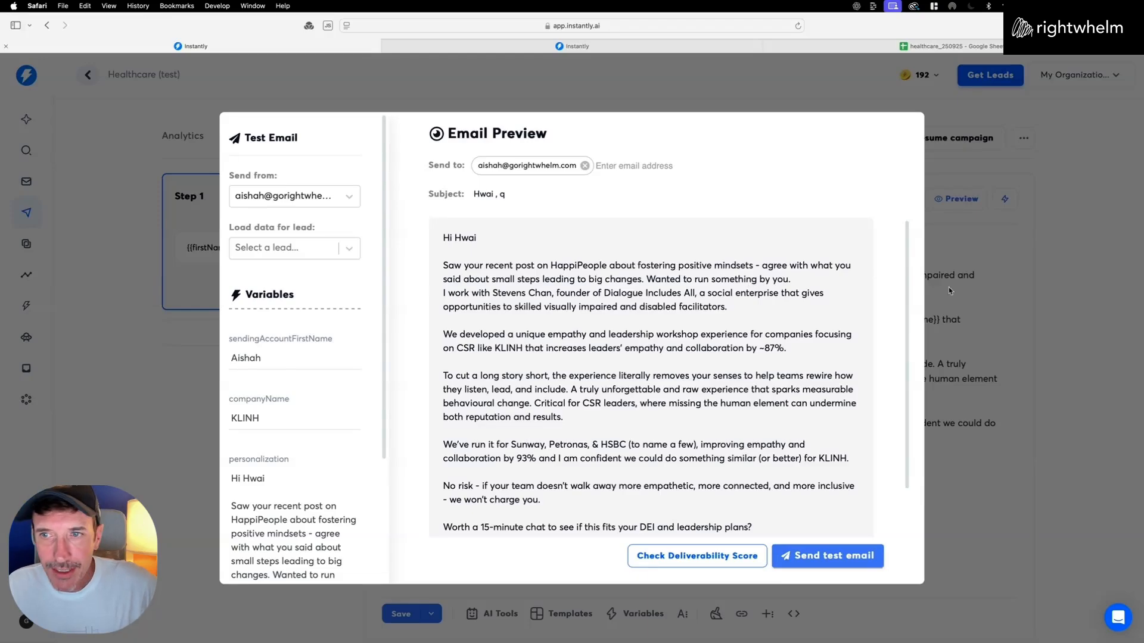
pyautogui.click(975, 263)
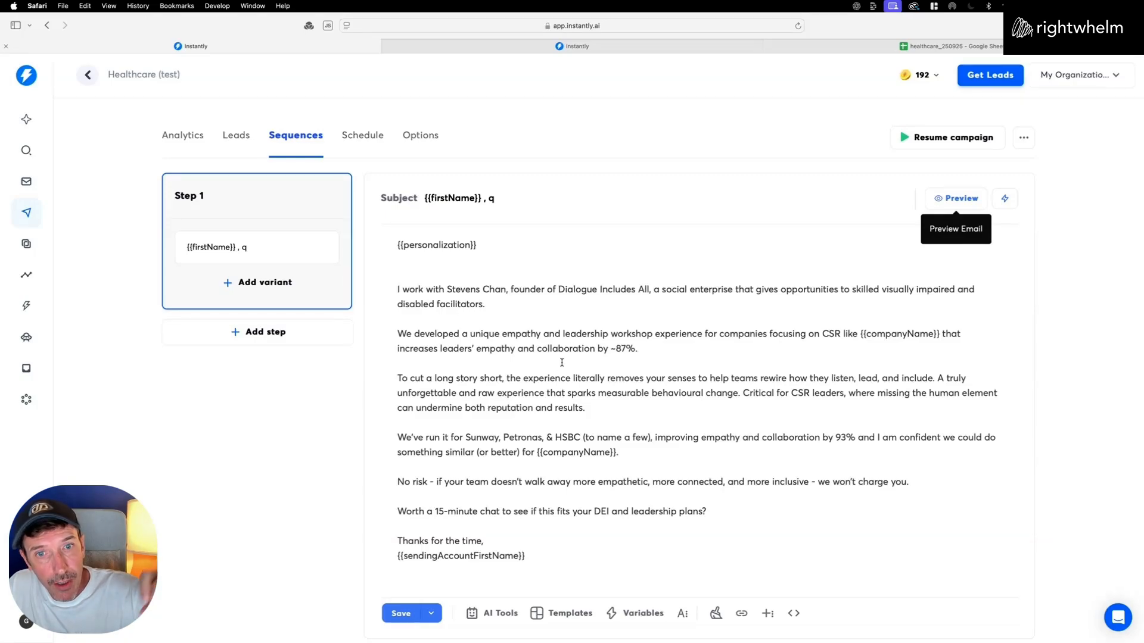
# Review the Step 1 email copy, including the "Critical for CSR leaders" sentence and the closing offer.
pyautogui.scroll(-1, 562, 360)
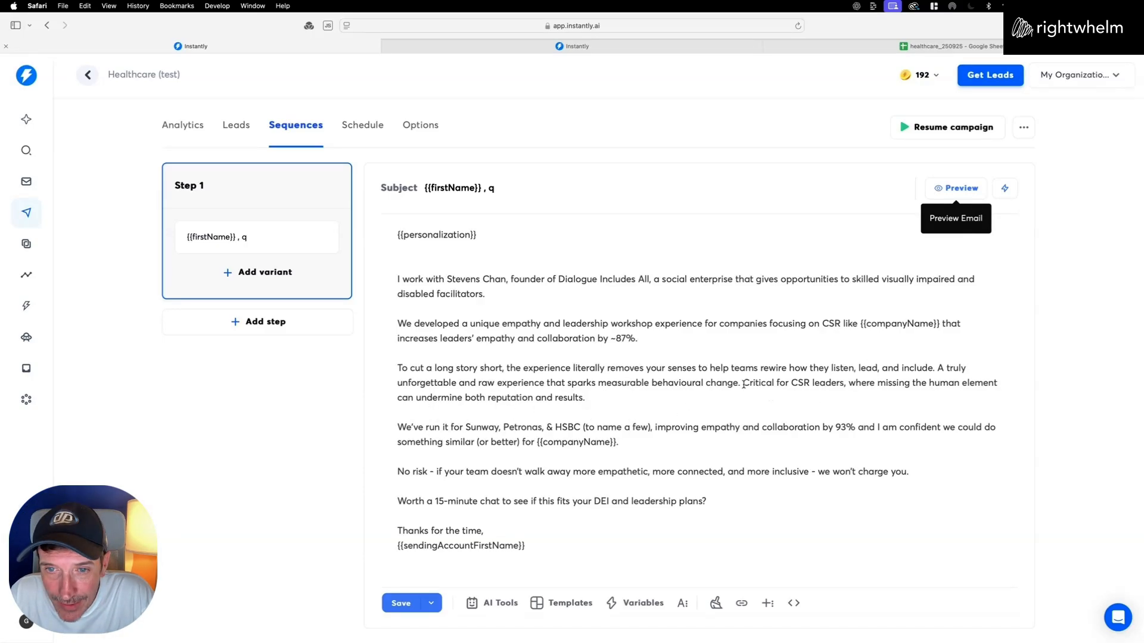
pyautogui.moveTo(744, 384); pyautogui.dragTo(777, 392)
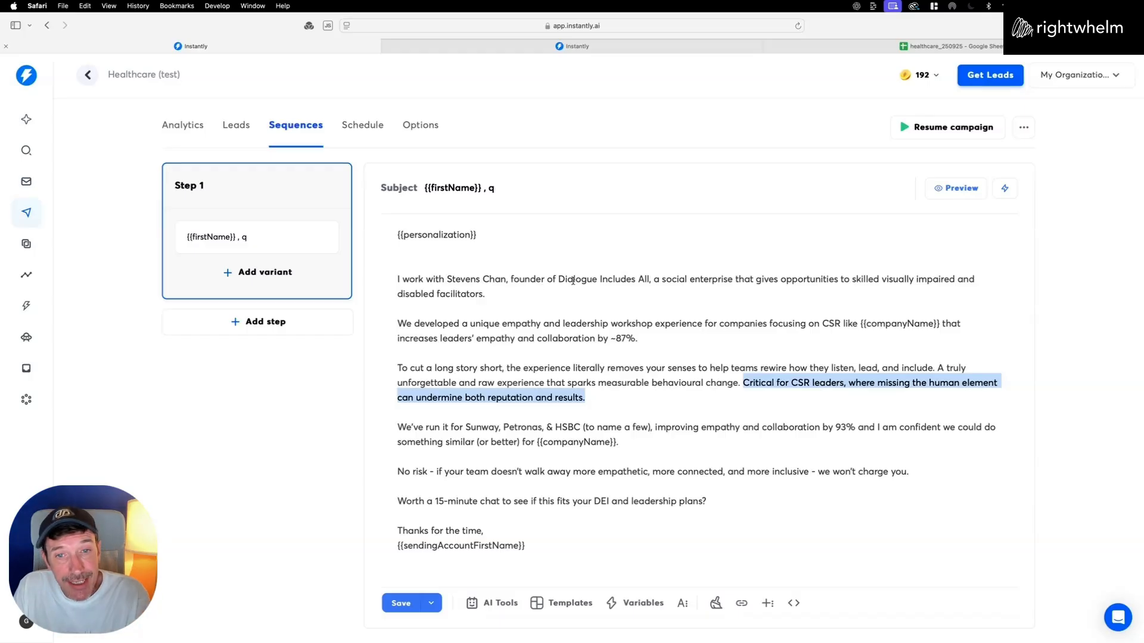
pyautogui.click(628, 442)
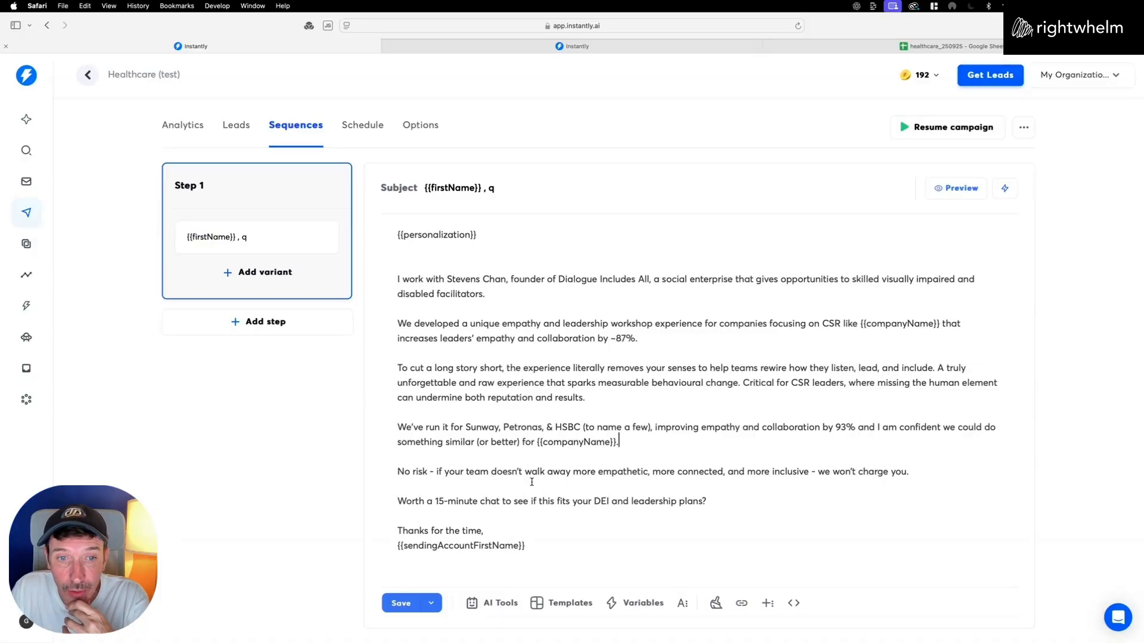
pyautogui.scroll(1, 532, 483)
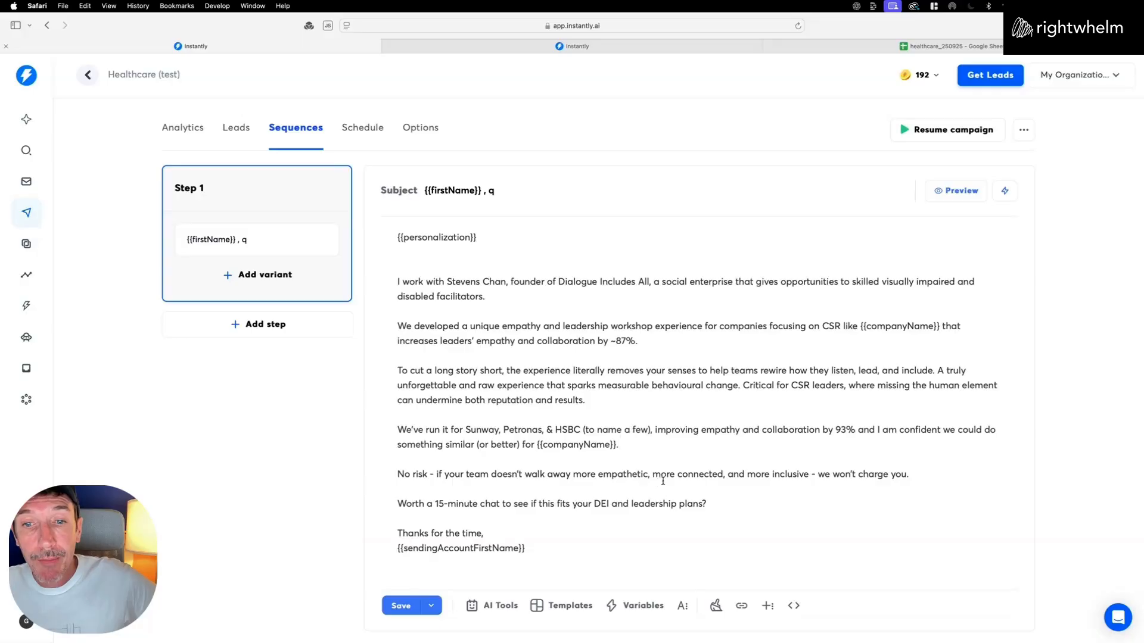
# Review the "No risk" guarantee sentence in the Step 1 email and browse the variables available at {{companyName}} in the CSR paragraph.
pyautogui.click(919, 477)
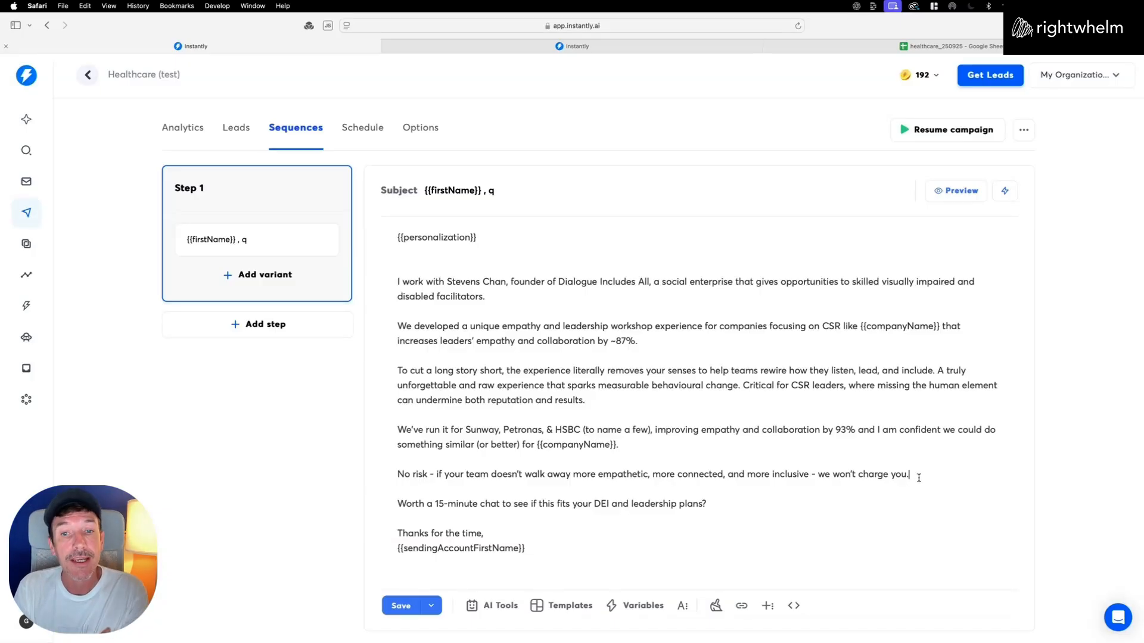
pyautogui.moveTo(911, 475); pyautogui.dragTo(392, 473)
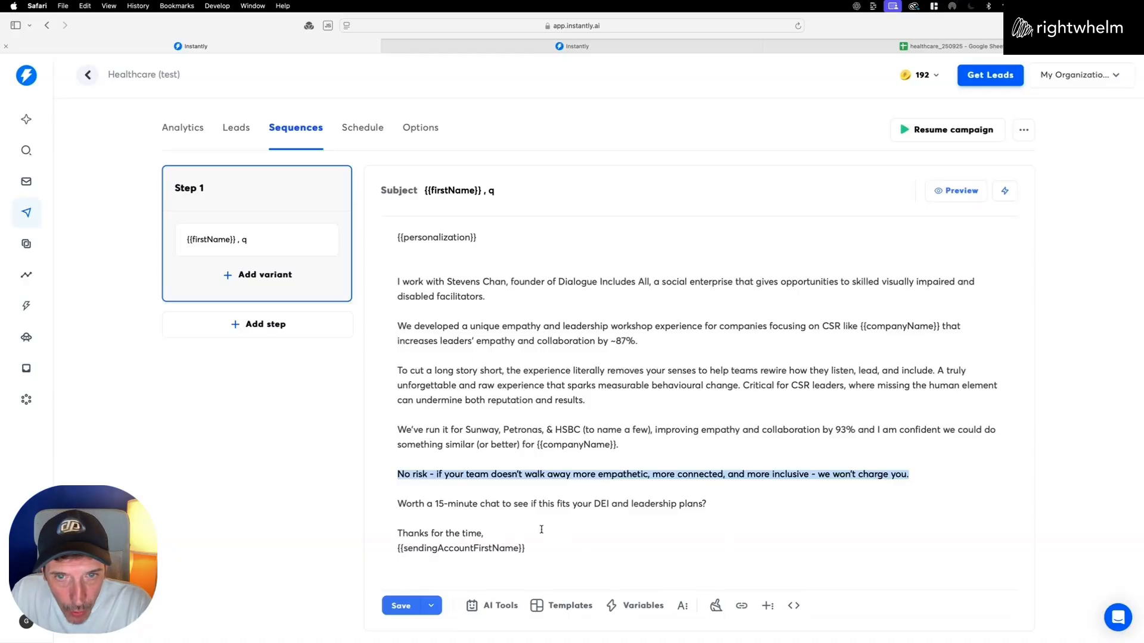
pyautogui.click(861, 326)
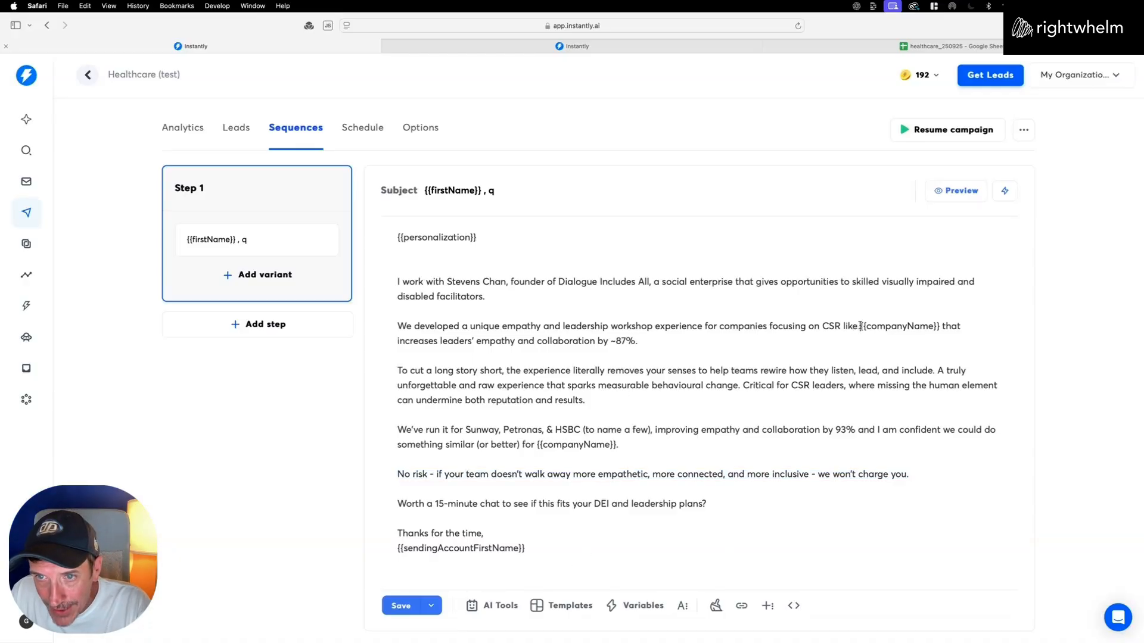
pyautogui.click(643, 607)
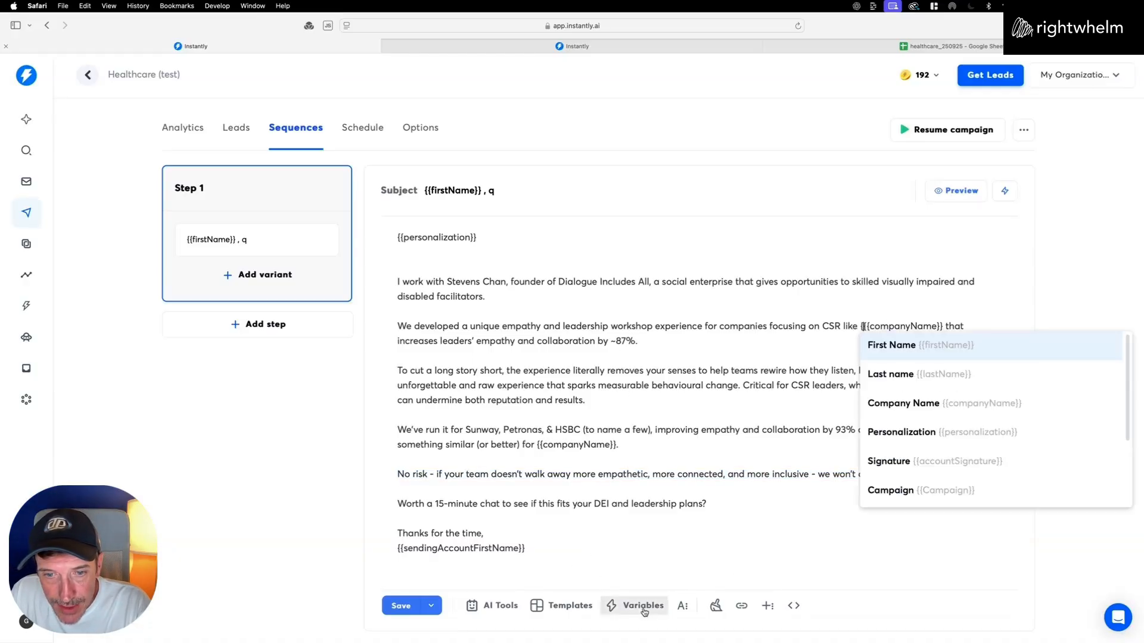
pyautogui.scroll(-1, 935, 397)
pyautogui.scroll(-3, 935, 396)
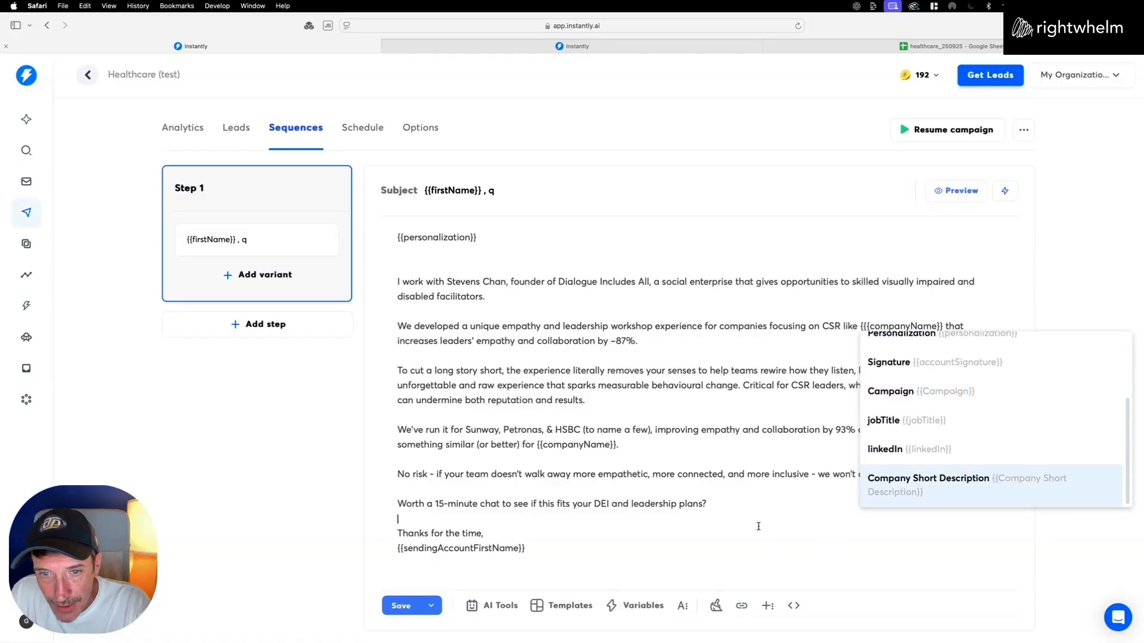
# Preview the Step 1 email with lead data and read it through to the sign-off.
pyautogui.click(955, 191)
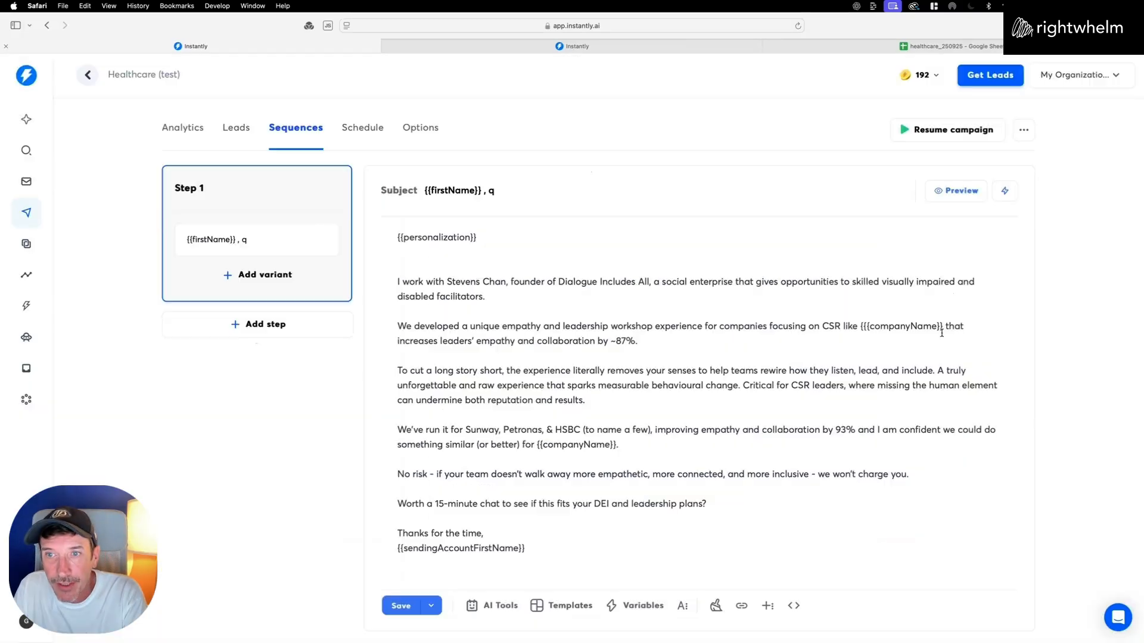
pyautogui.click(956, 292)
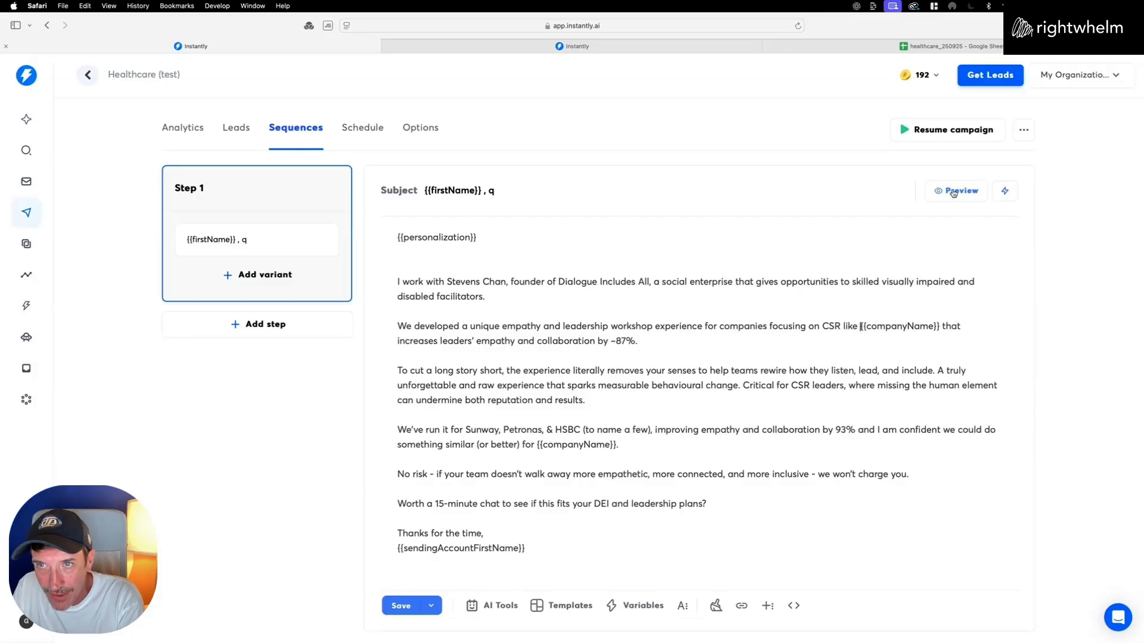
pyautogui.click(953, 191)
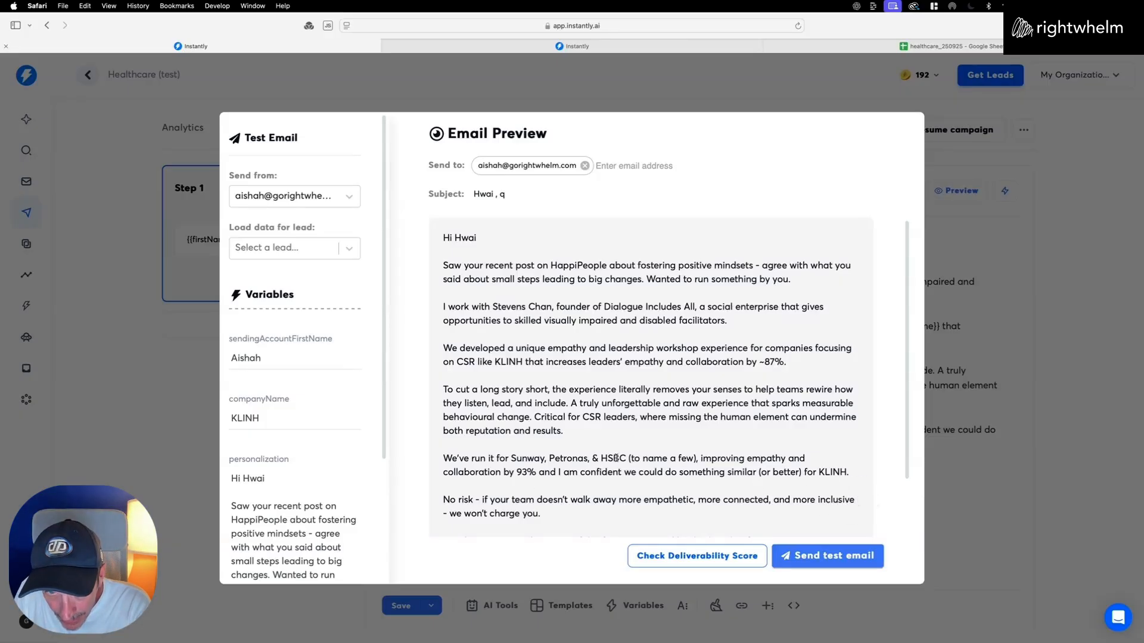
pyautogui.scroll(-3, 616, 458)
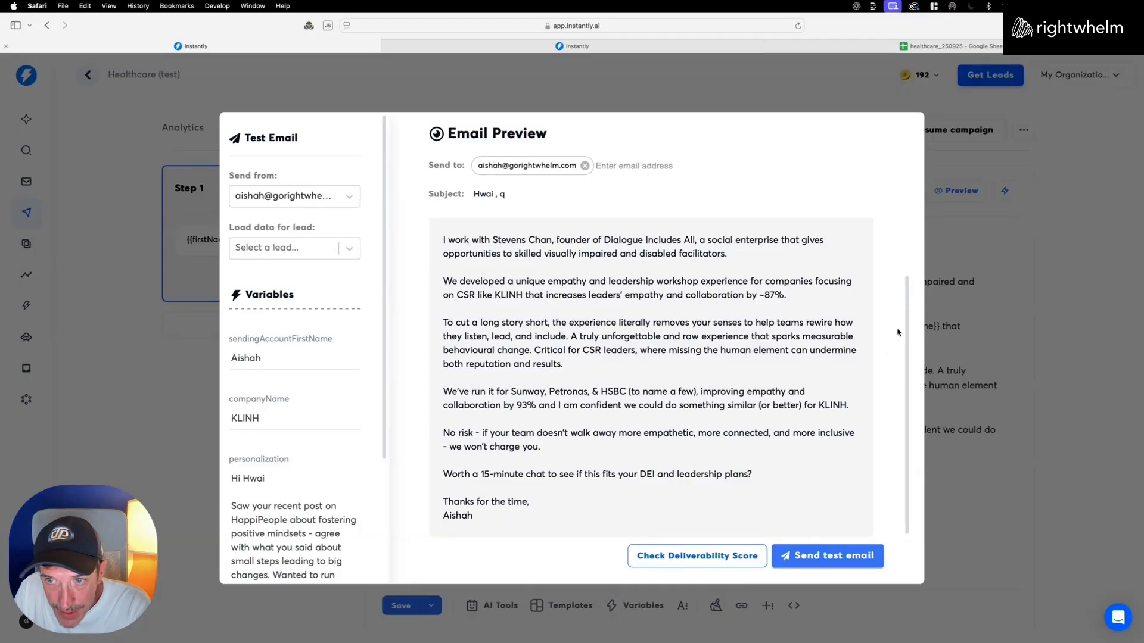
pyautogui.click(962, 329)
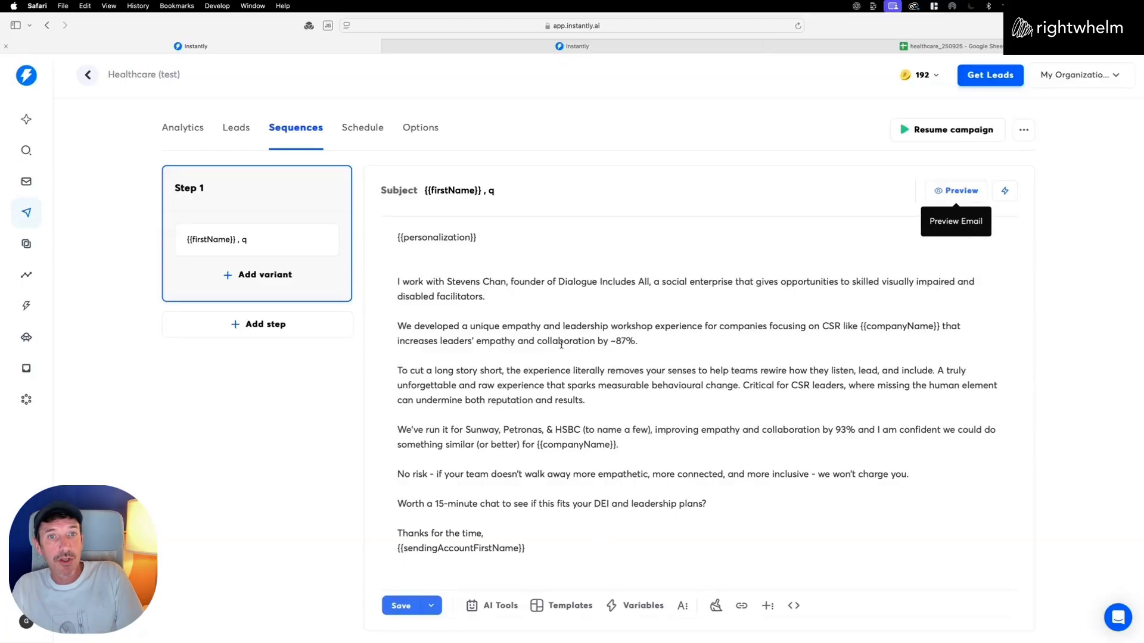
# Add a Step 2 to the sequence and set Step 1 to send the next message in 2 days, as in the LeapEd campaign.
pyautogui.click(259, 324)
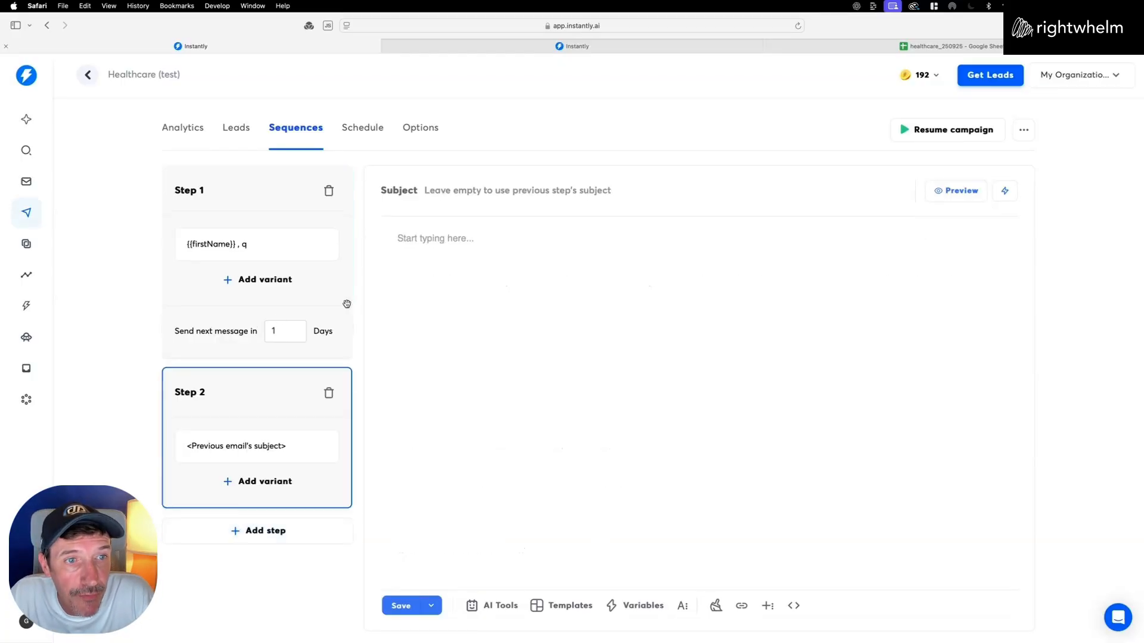
pyautogui.click(635, 47)
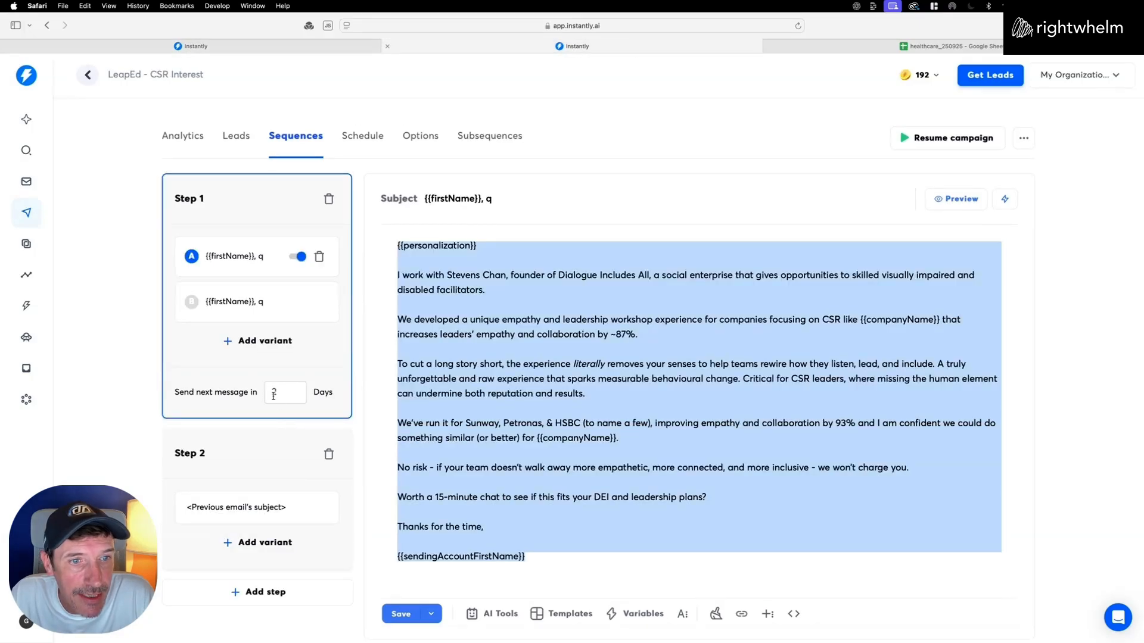
pyautogui.click(310, 47)
pyautogui.click(285, 330)
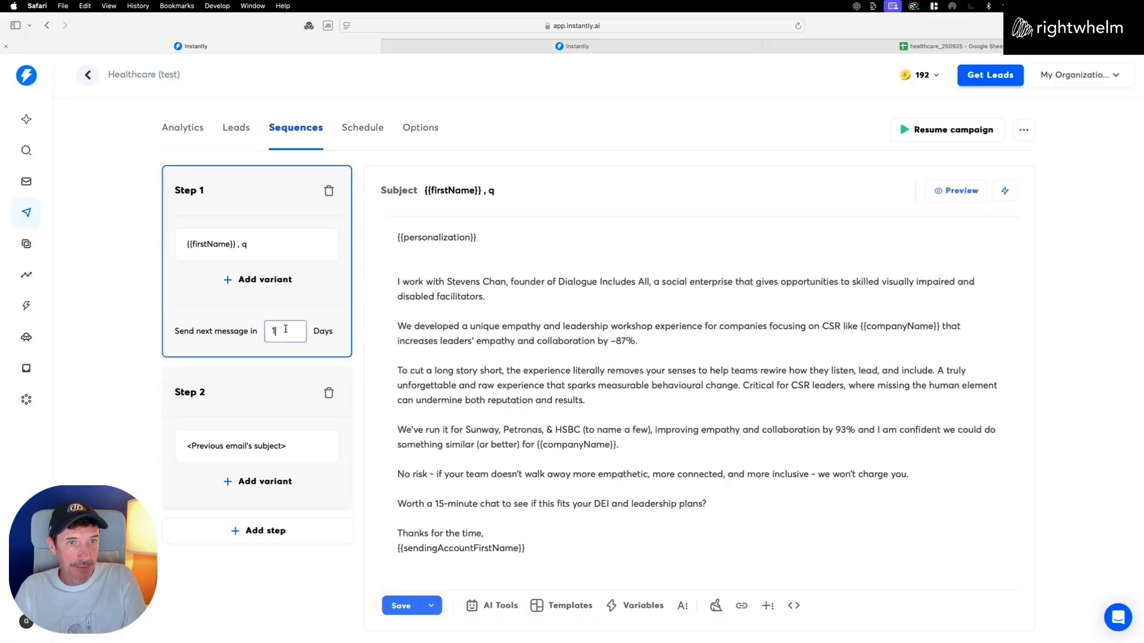
pyautogui.press('BackSpace')
pyautogui.write('2')
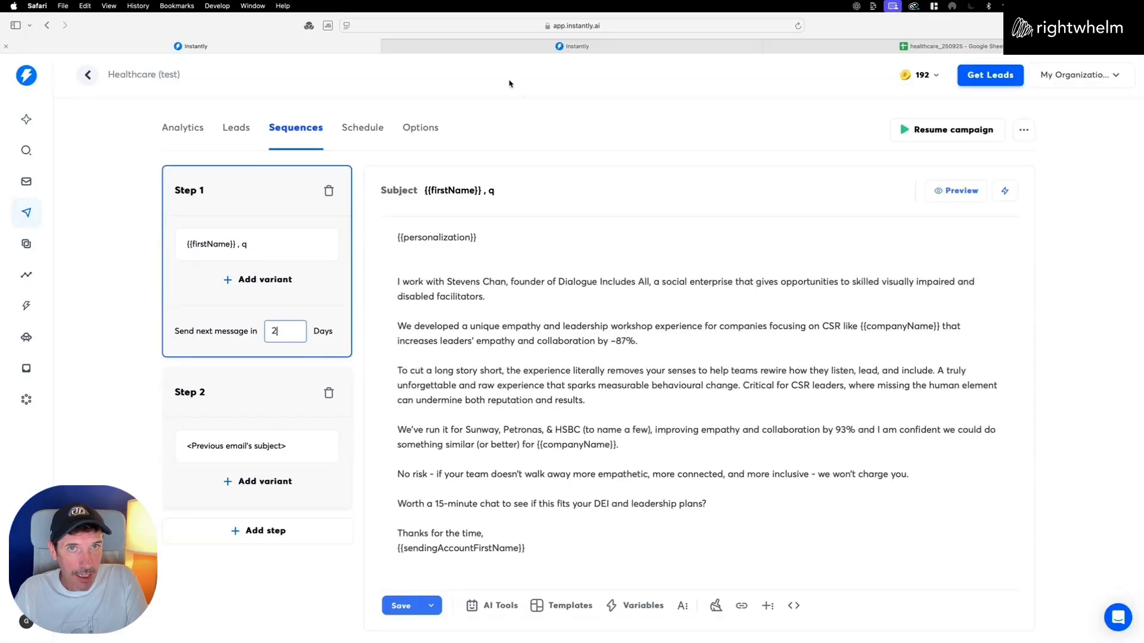
# Copy the Step 2 follow-up email body from the LeapEd - CSR Interest campaign into Step 2 of Healthcare (test).
pyautogui.hotkey('ctrl', 'Tab')
pyautogui.click(234, 466)
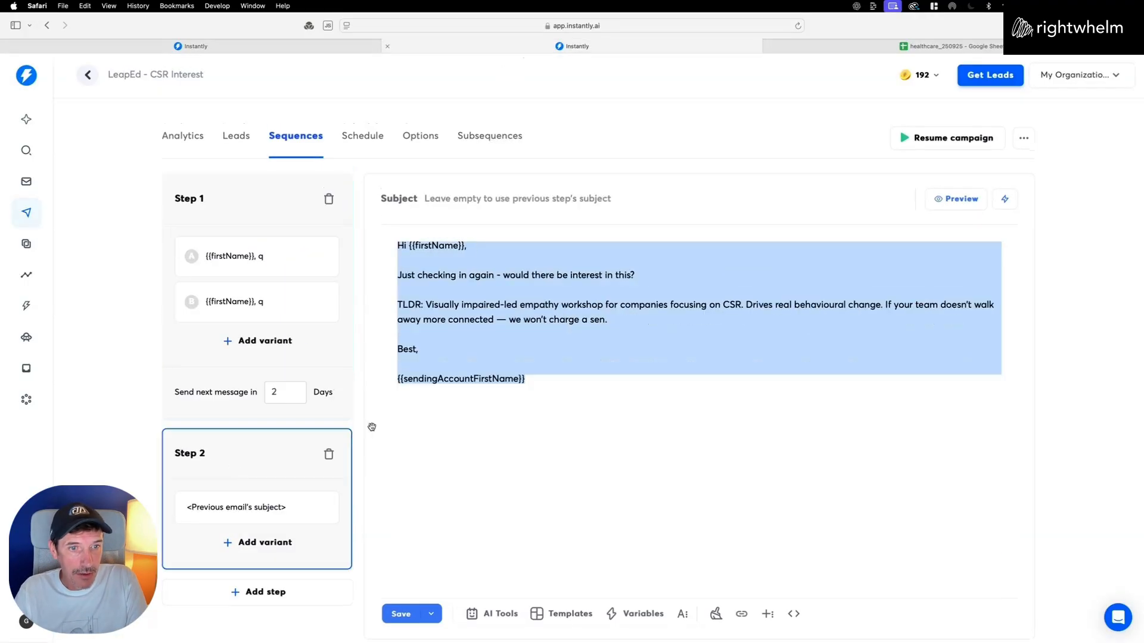
pyautogui.click(518, 359)
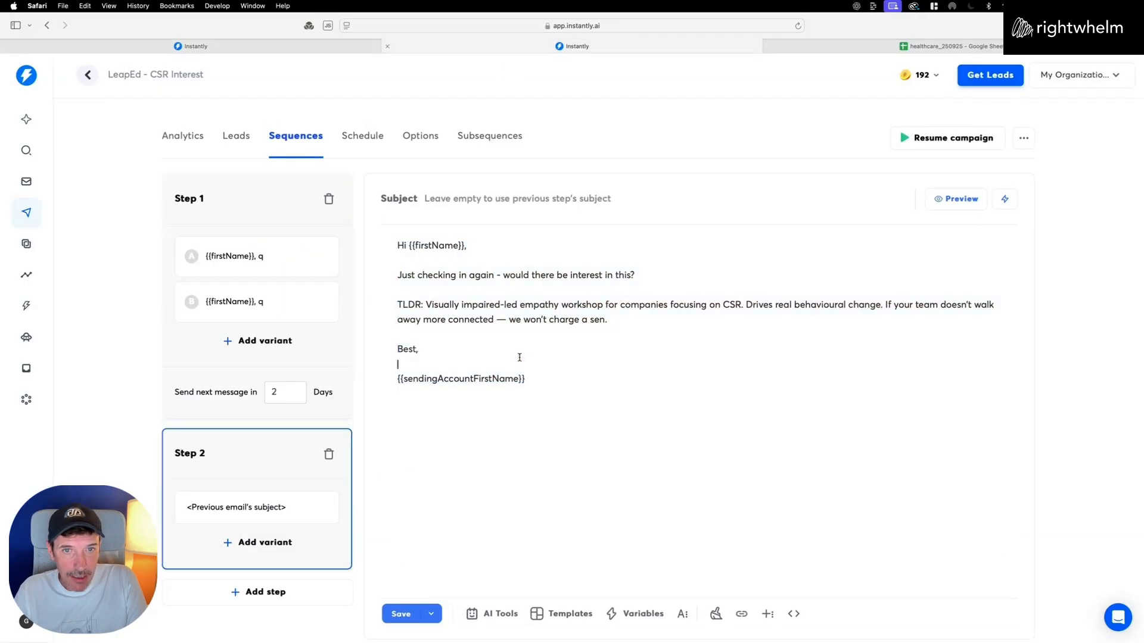
pyautogui.click(534, 380)
pyautogui.moveTo(534, 380); pyautogui.dragTo(390, 231)
pyautogui.press('super+c')
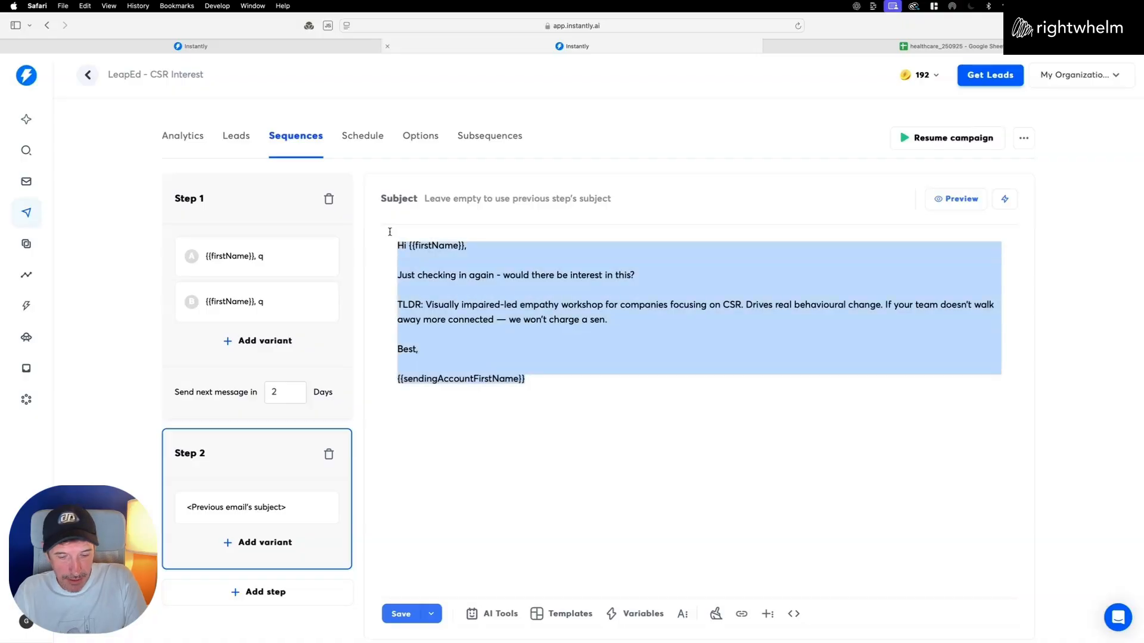
pyautogui.click(316, 47)
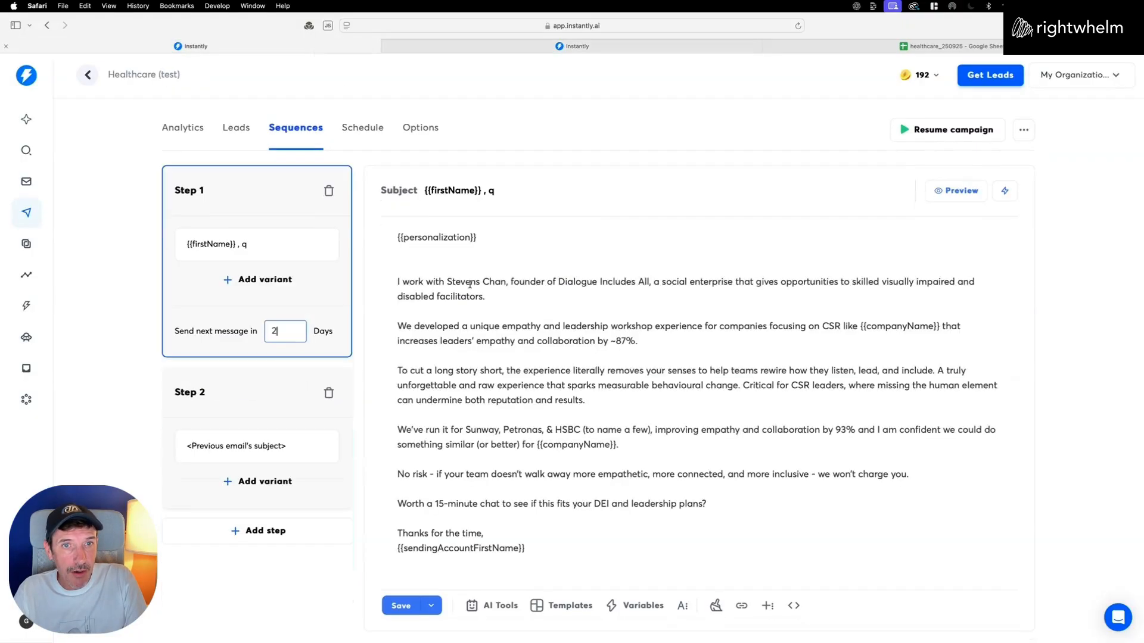
pyautogui.click(254, 407)
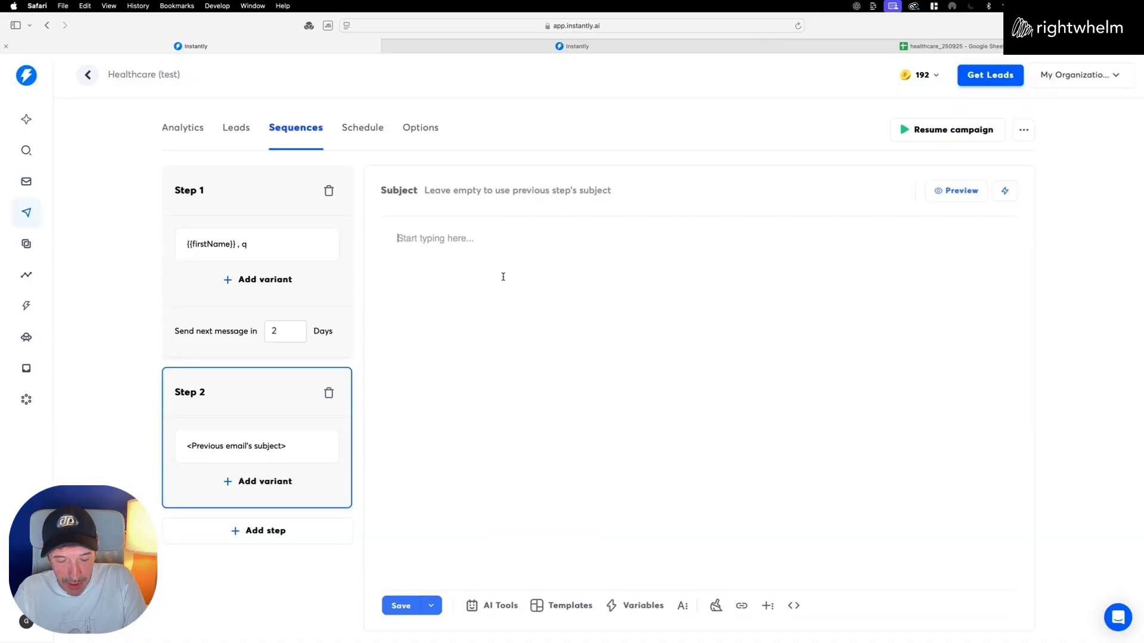
pyautogui.press('super+v')
# Separate the Step 2 email's greeting, check-in line, TLDR paragraph and sign-off with blank lines, and preview the email.
pyautogui.click(491, 239)
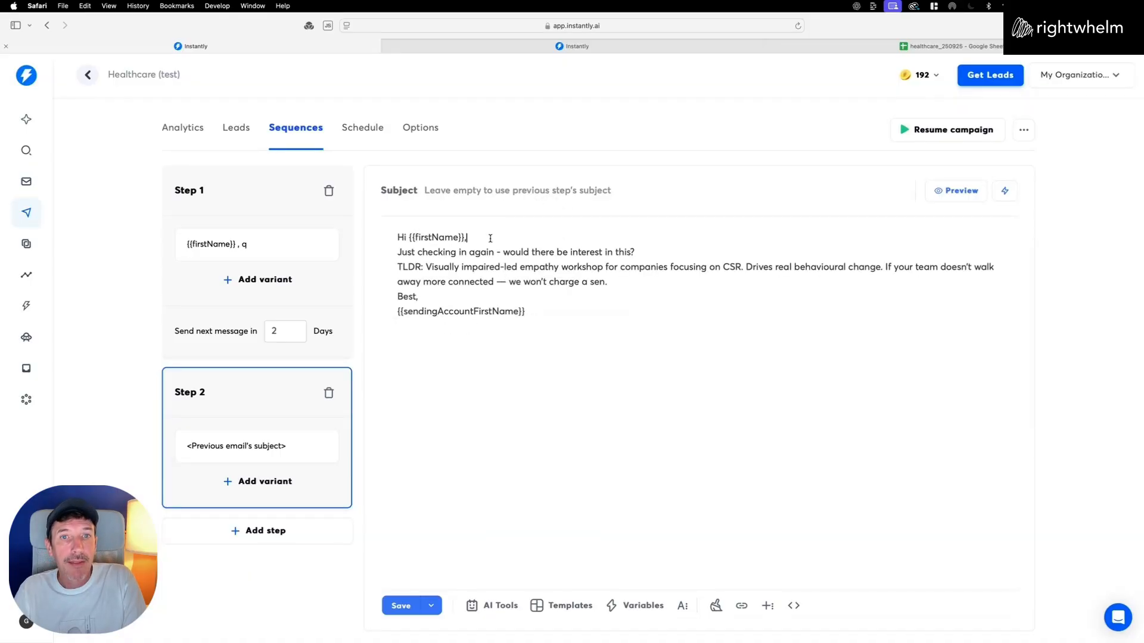
pyautogui.press('Return')
pyautogui.click(662, 267)
pyautogui.press('Return')
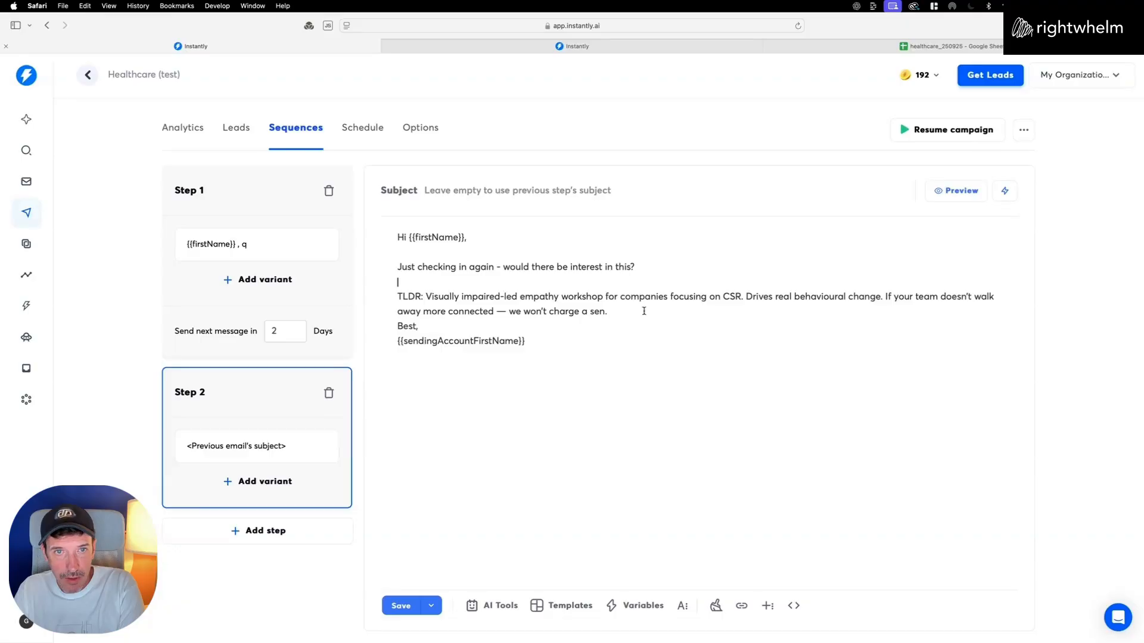
pyautogui.click(622, 310)
pyautogui.press('Return')
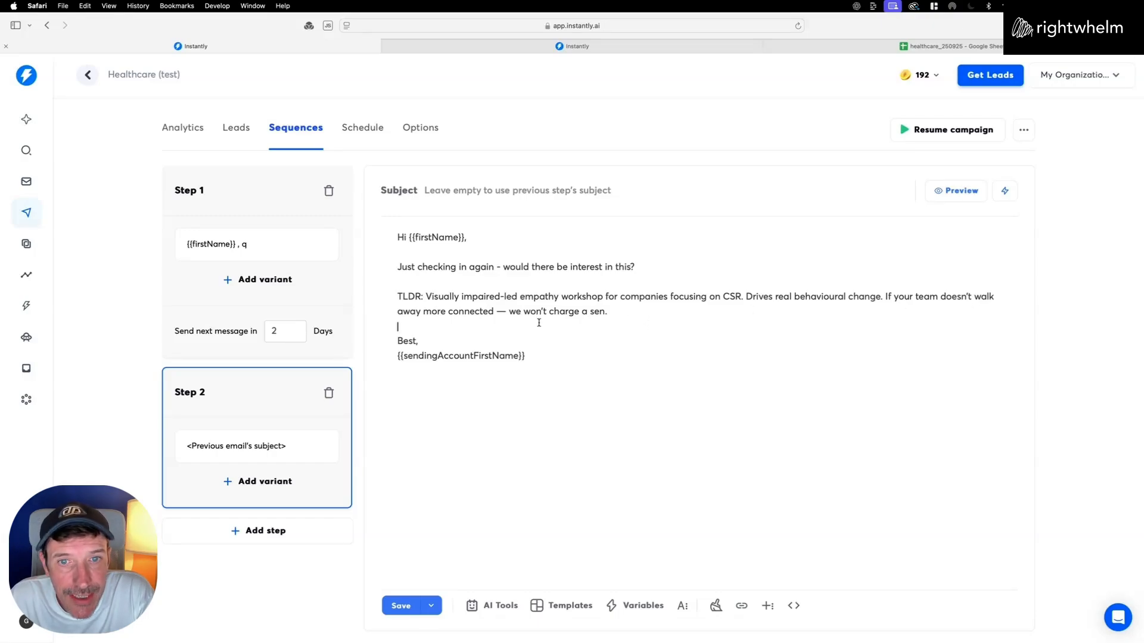
pyautogui.click(969, 198)
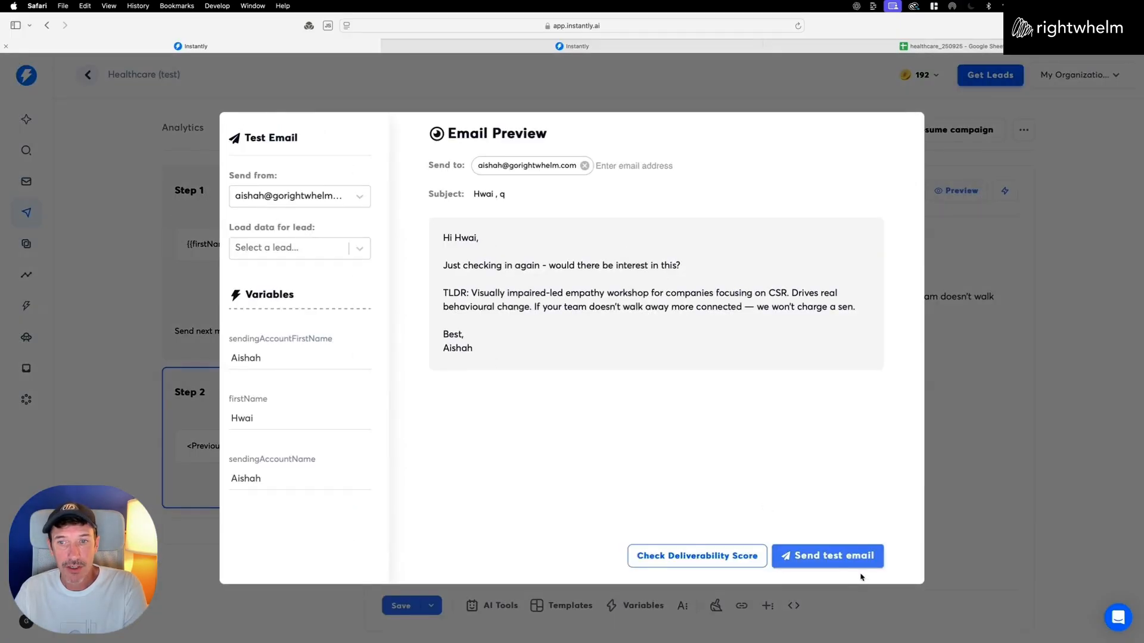
pyautogui.click(988, 313)
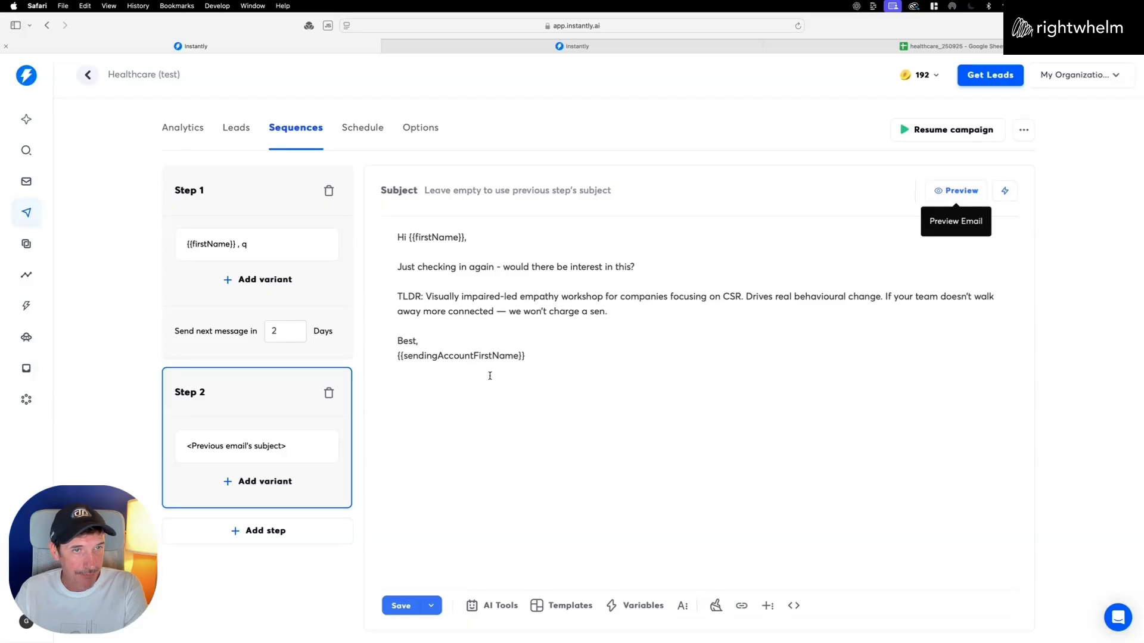
# Add a variant B to Step 1 of Healthcare (test) and fill it with the LeapEd Step 1 variant B email body.
pyautogui.click(247, 190)
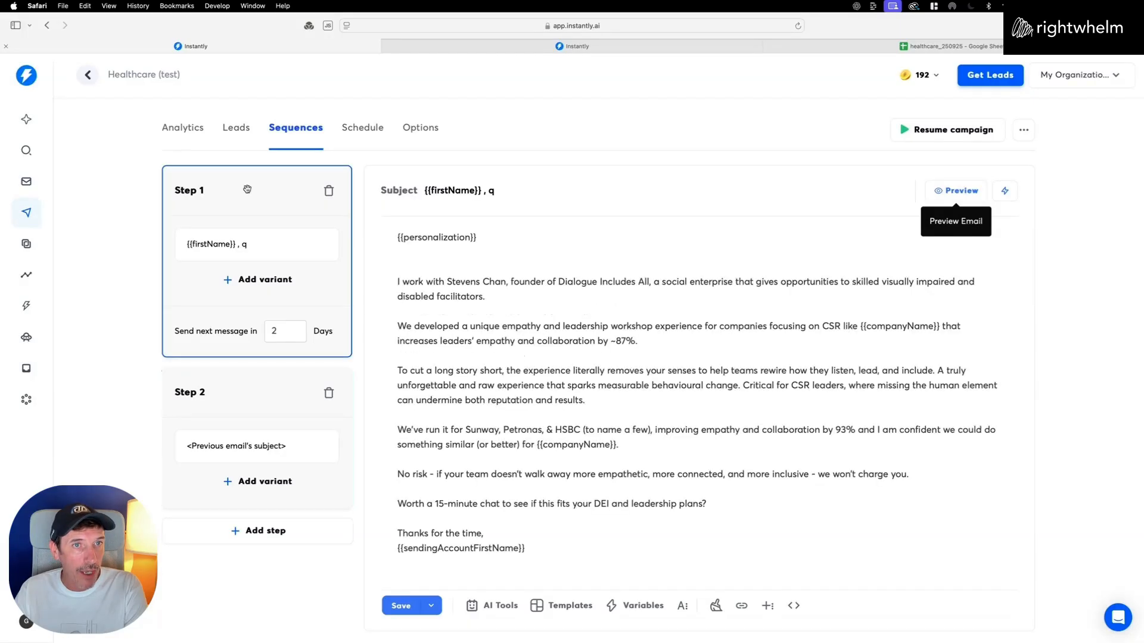
pyautogui.click(268, 282)
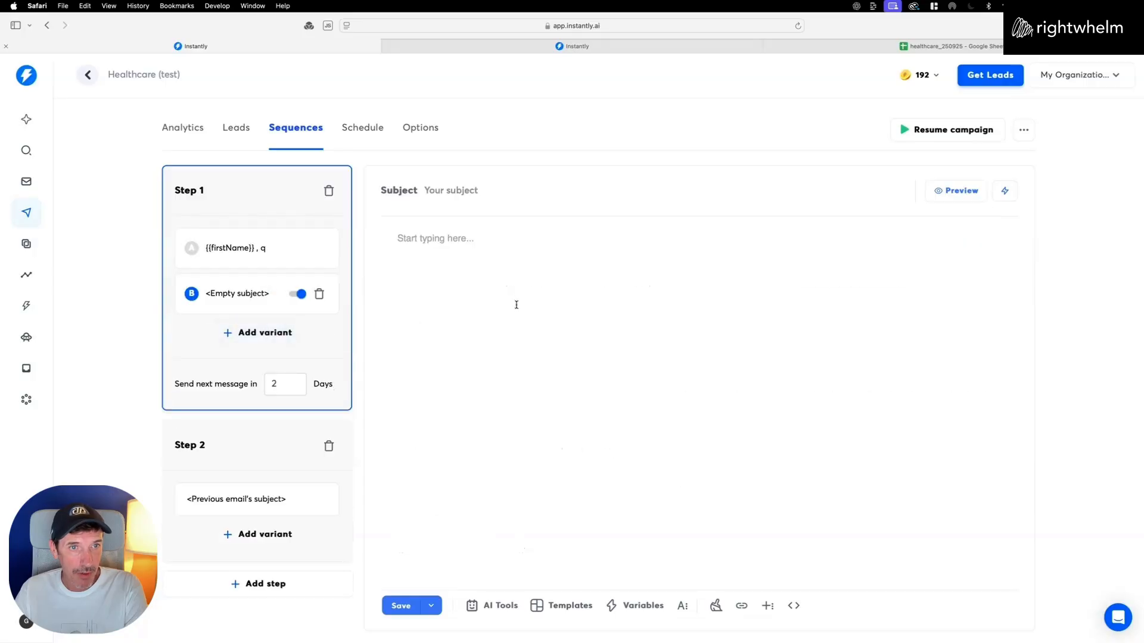
pyautogui.click(572, 47)
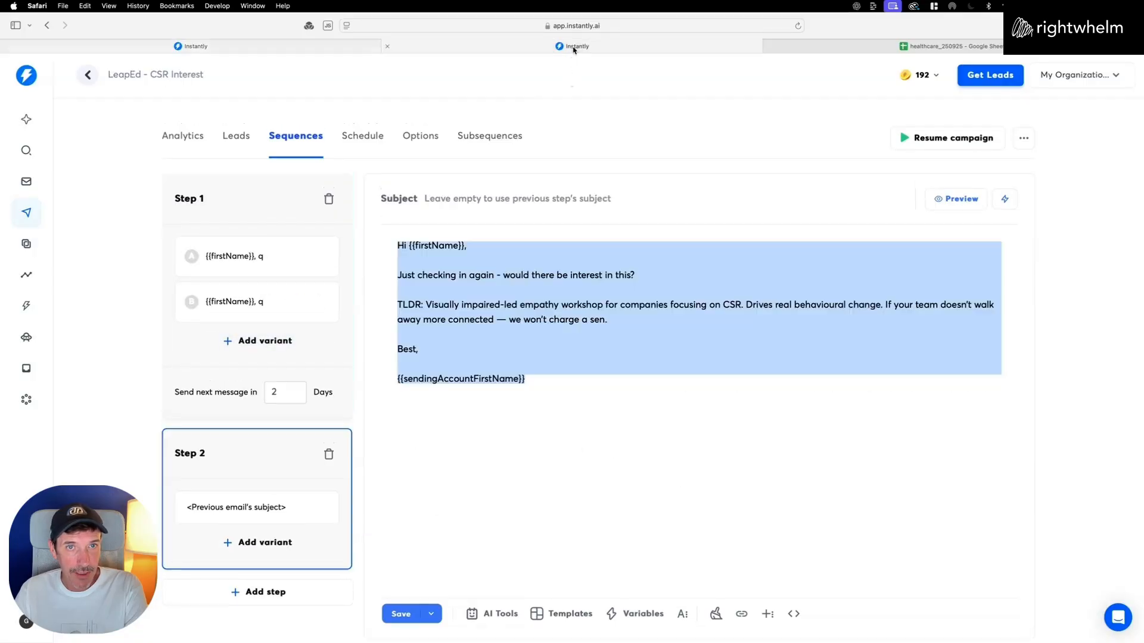
pyautogui.click(220, 301)
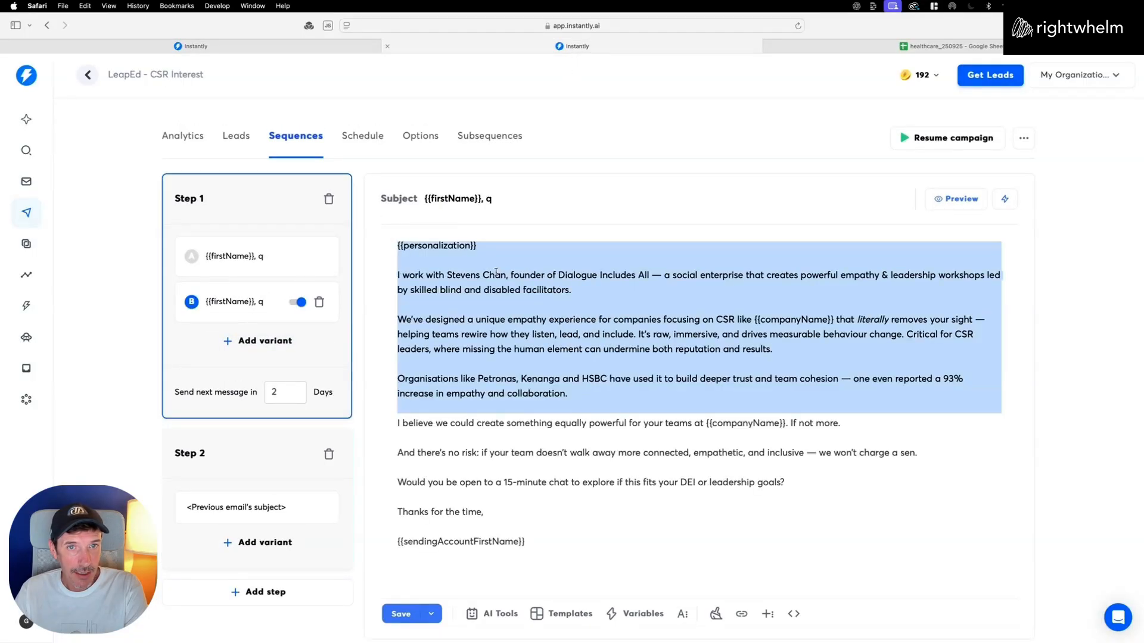
pyautogui.click(571, 290)
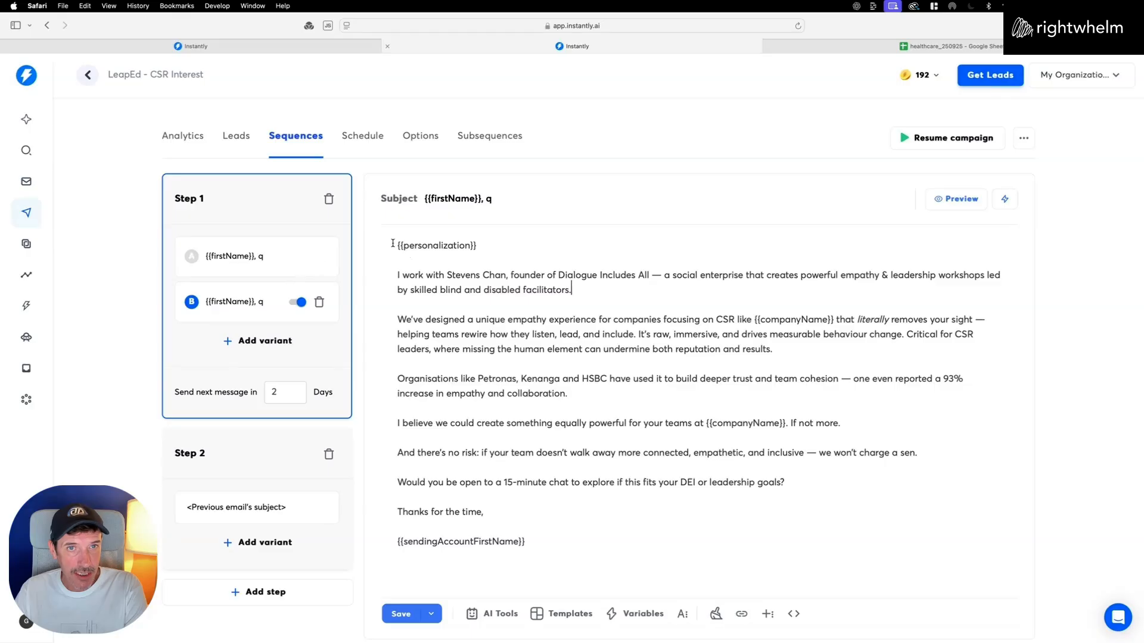
pyautogui.moveTo(393, 245); pyautogui.dragTo(654, 544)
pyautogui.press('super+c')
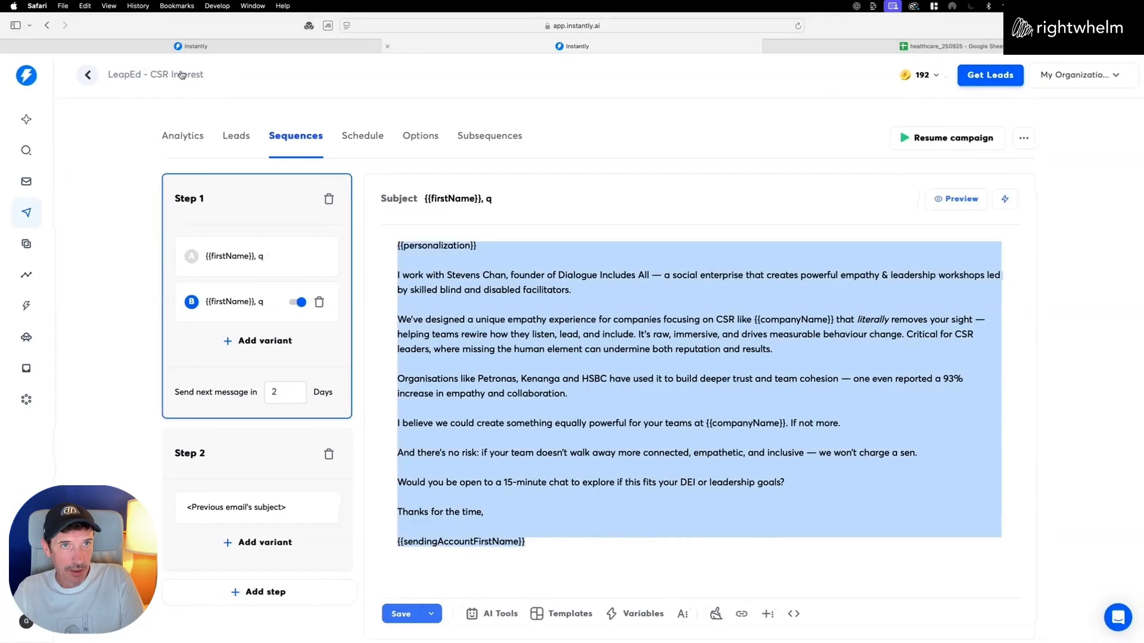
pyautogui.click(221, 46)
pyautogui.click(449, 235)
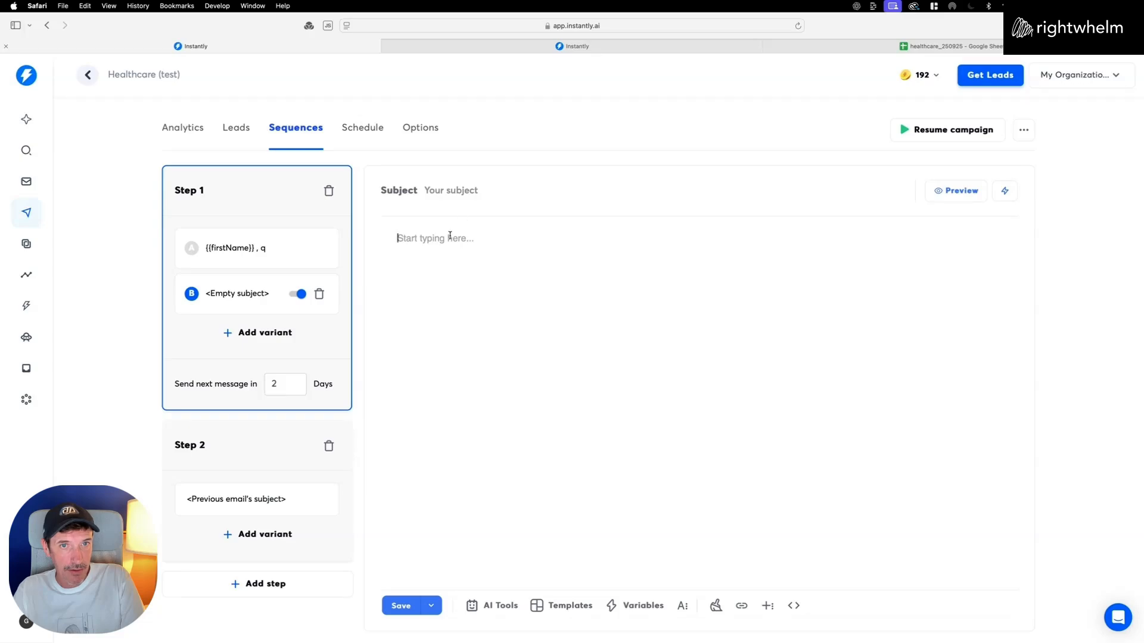
pyautogui.press('super+v')
# Separate the paragraphs of the Step 1 variant B email with blank lines, from the {{personalization}} line down to the sign-off.
pyautogui.click(488, 240)
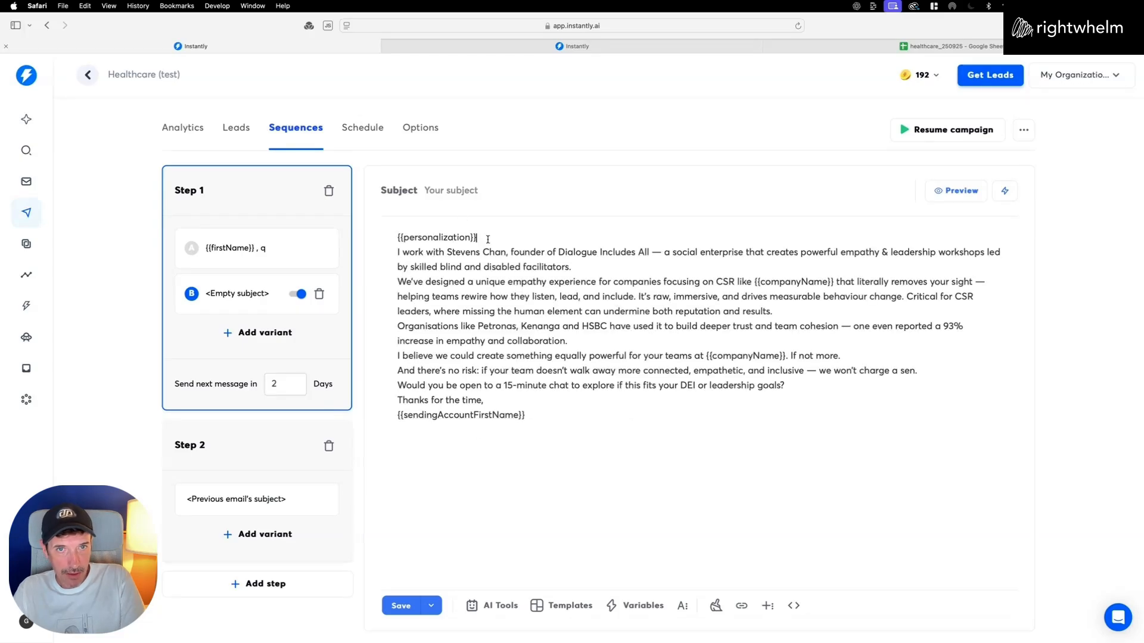
pyautogui.press('Return')
pyautogui.click(582, 281)
pyautogui.press('Return')
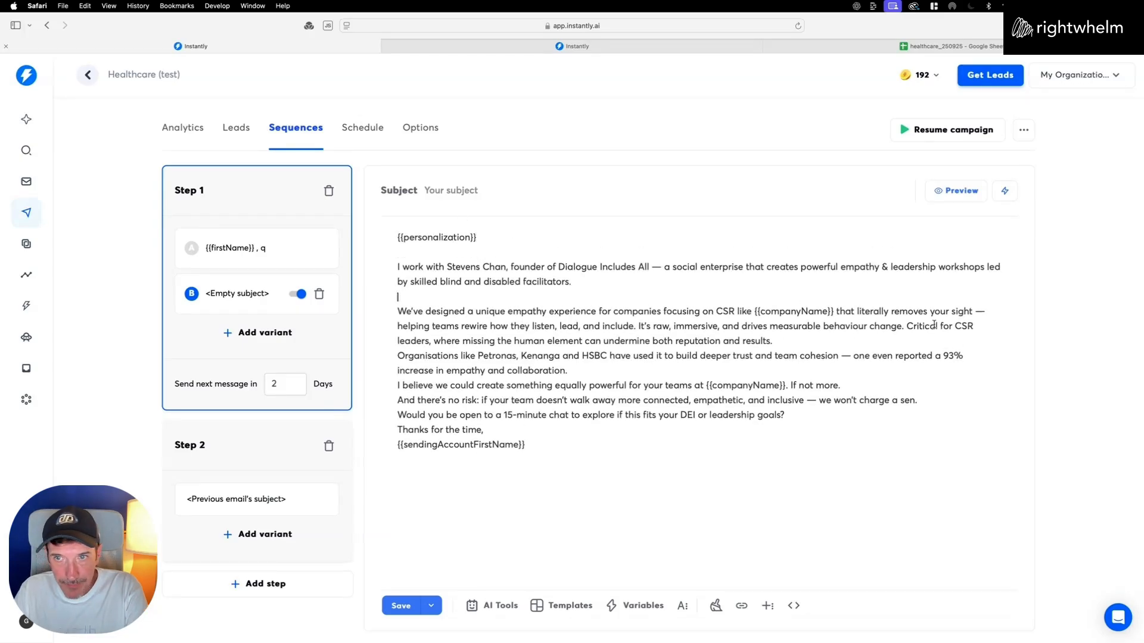
pyautogui.click(794, 341)
pyautogui.press('Return')
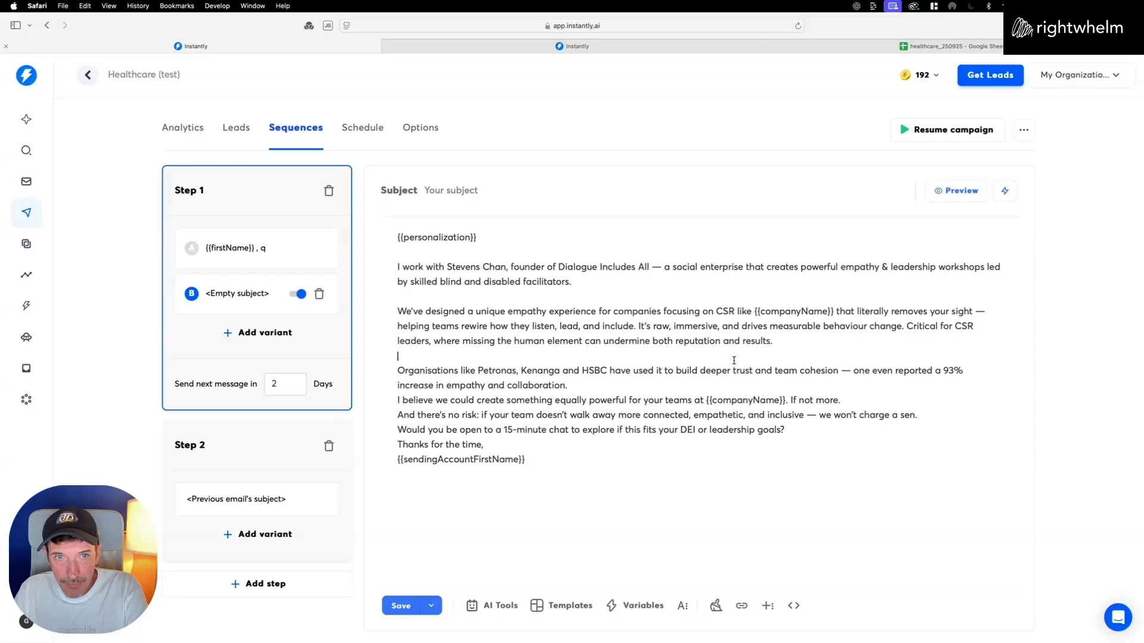
pyautogui.click(664, 385)
pyautogui.press('Return')
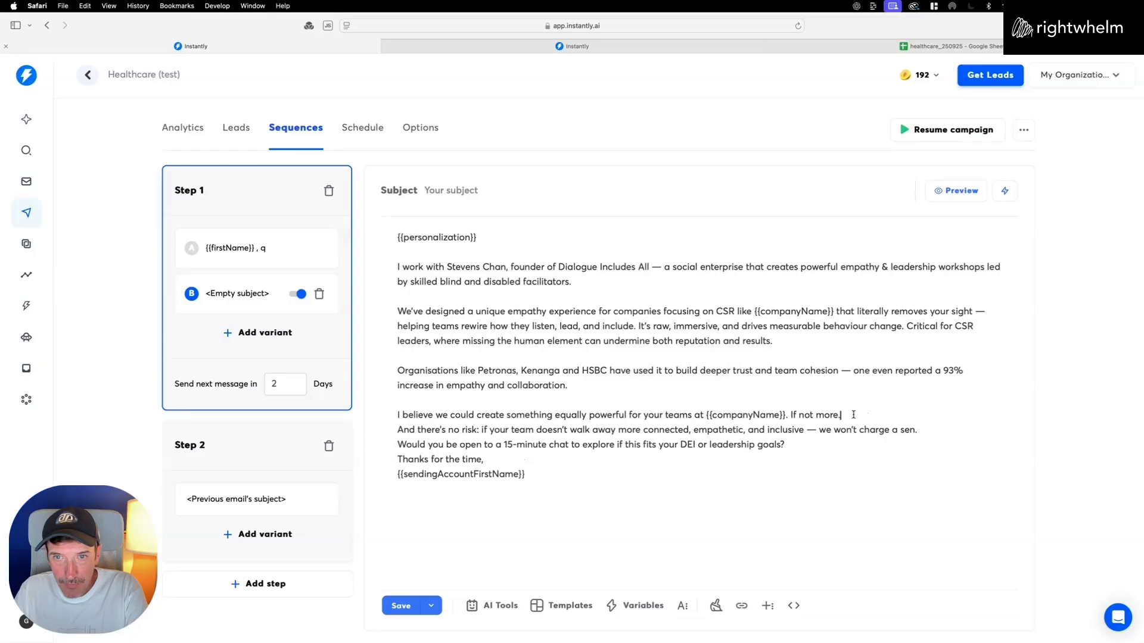
pyautogui.press('Return')
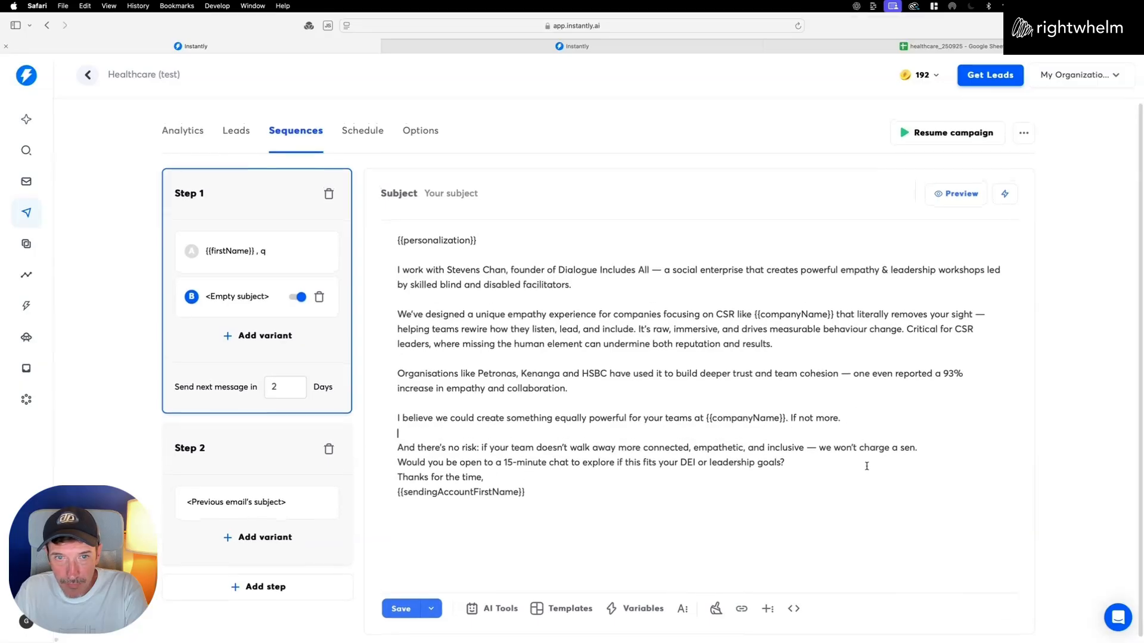
pyautogui.click(926, 448)
pyautogui.press('Return')
pyautogui.click(828, 476)
pyautogui.press('Return')
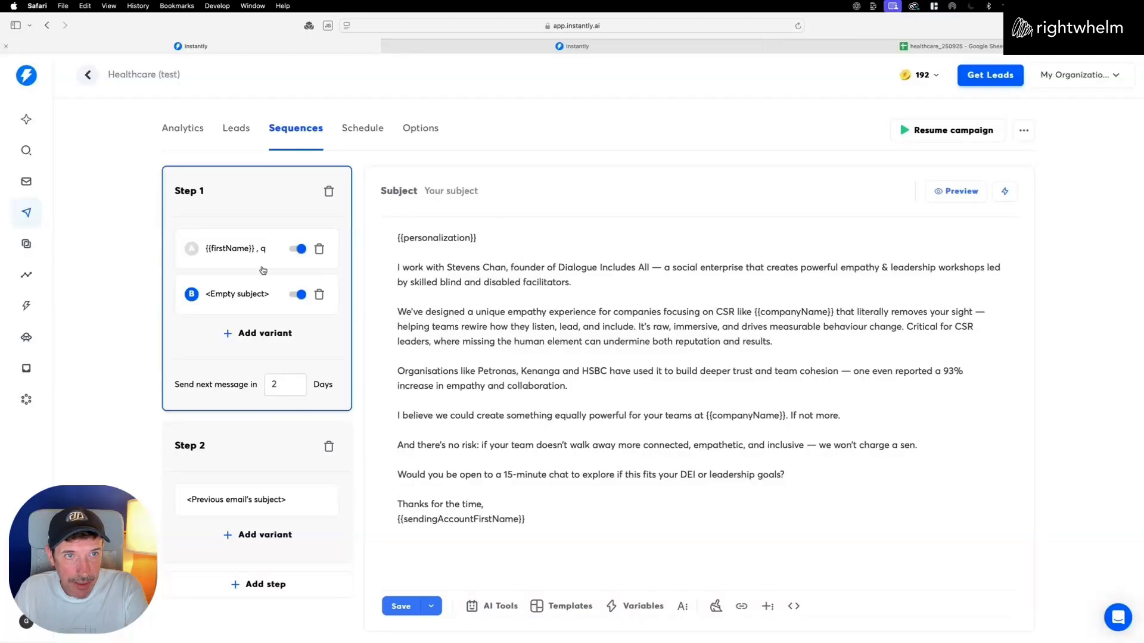
# Copy variant A's subject "{{firstName}} , q" into the empty subject of Step 1 variant B.
pyautogui.click(233, 248)
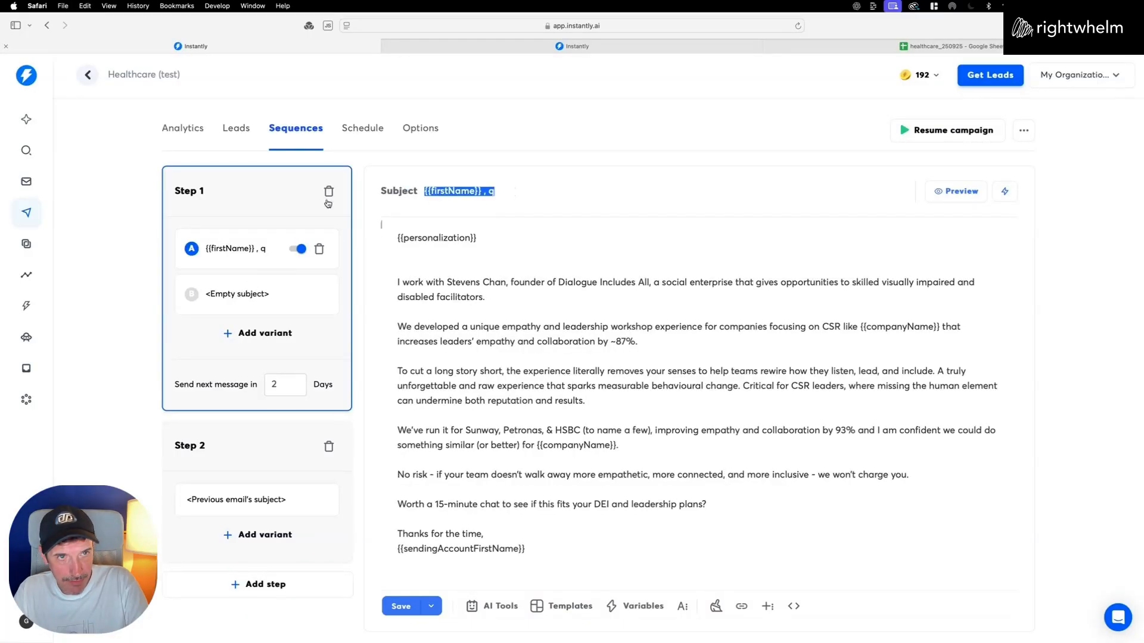
pyautogui.click(237, 293)
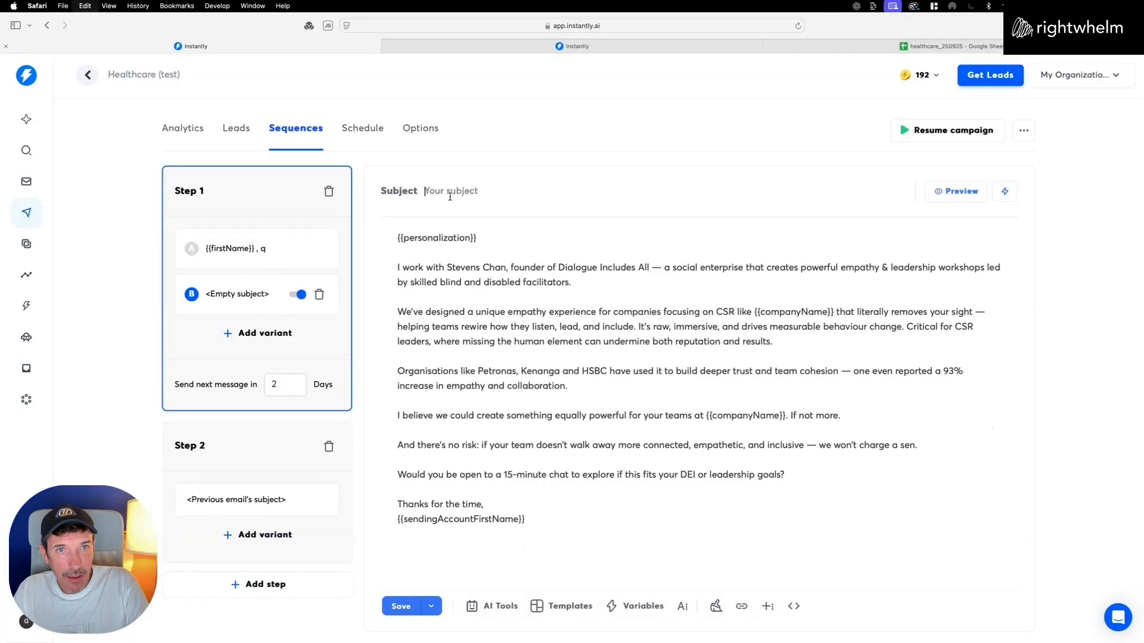
pyautogui.write('{{firstName}} , q')
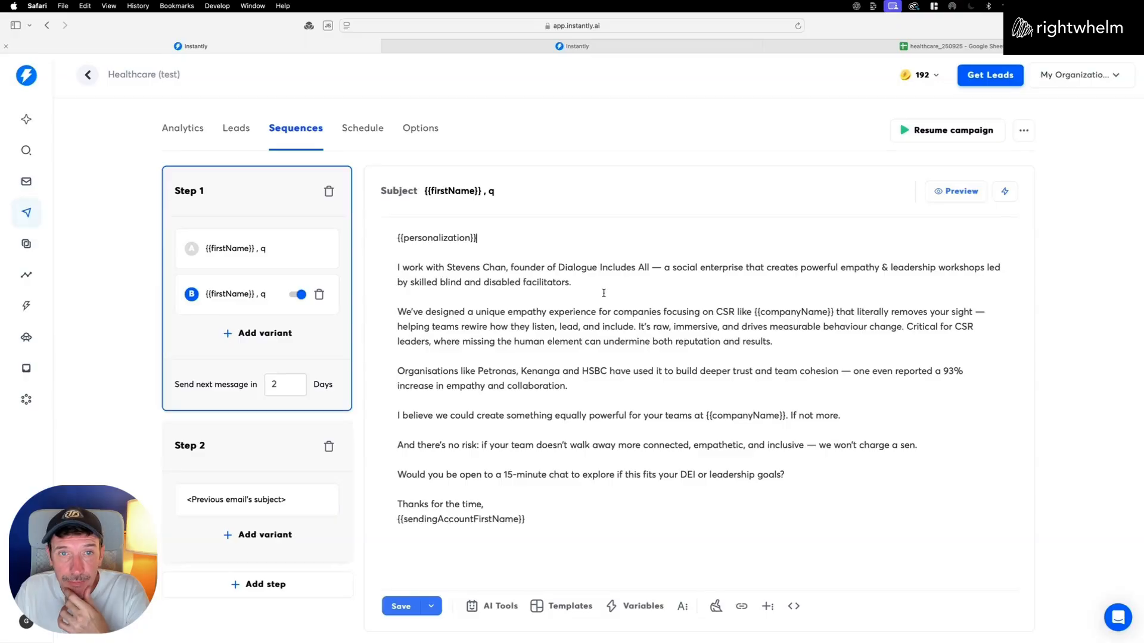
# Compare the Step 1 variant A and variant B emails, checking how their wording and structure differ.
pyautogui.click(215, 248)
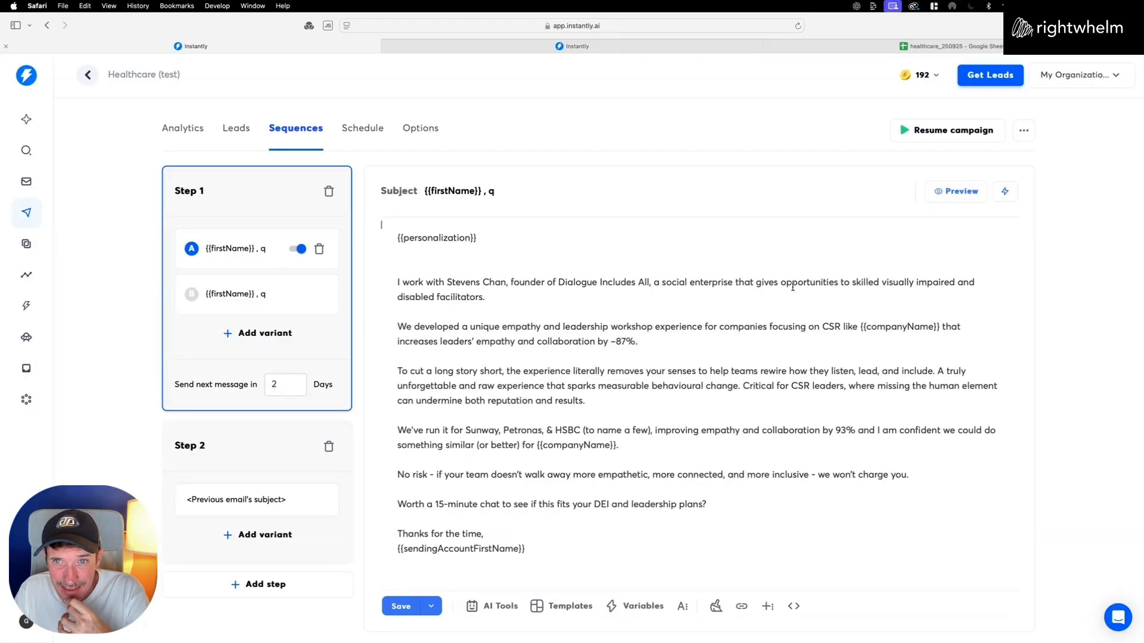
pyautogui.click(224, 294)
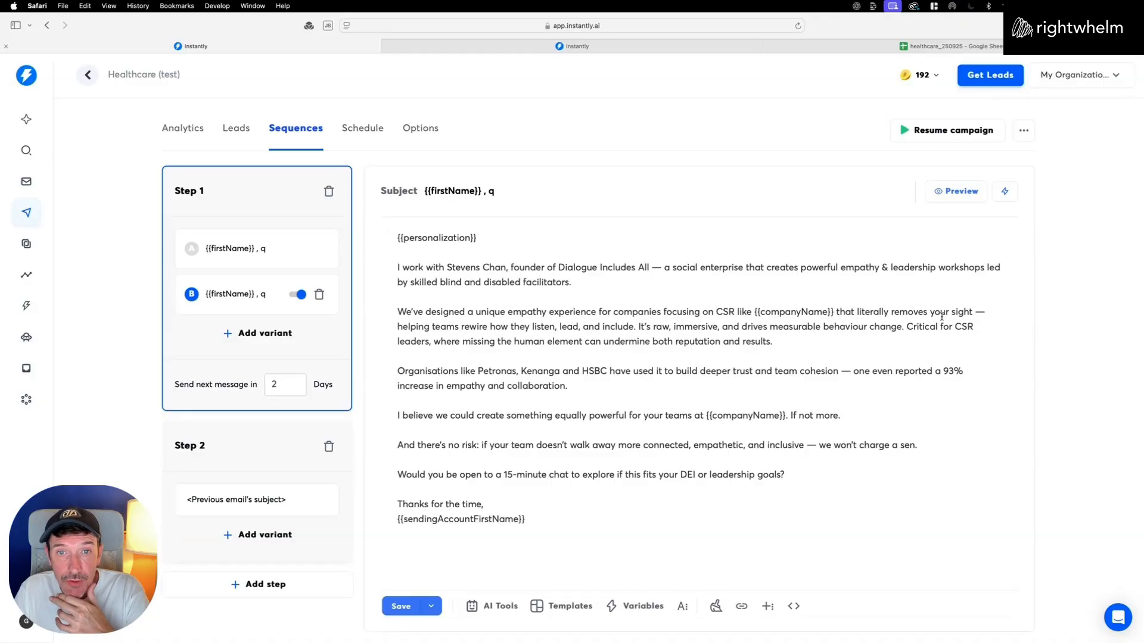
pyautogui.click(208, 248)
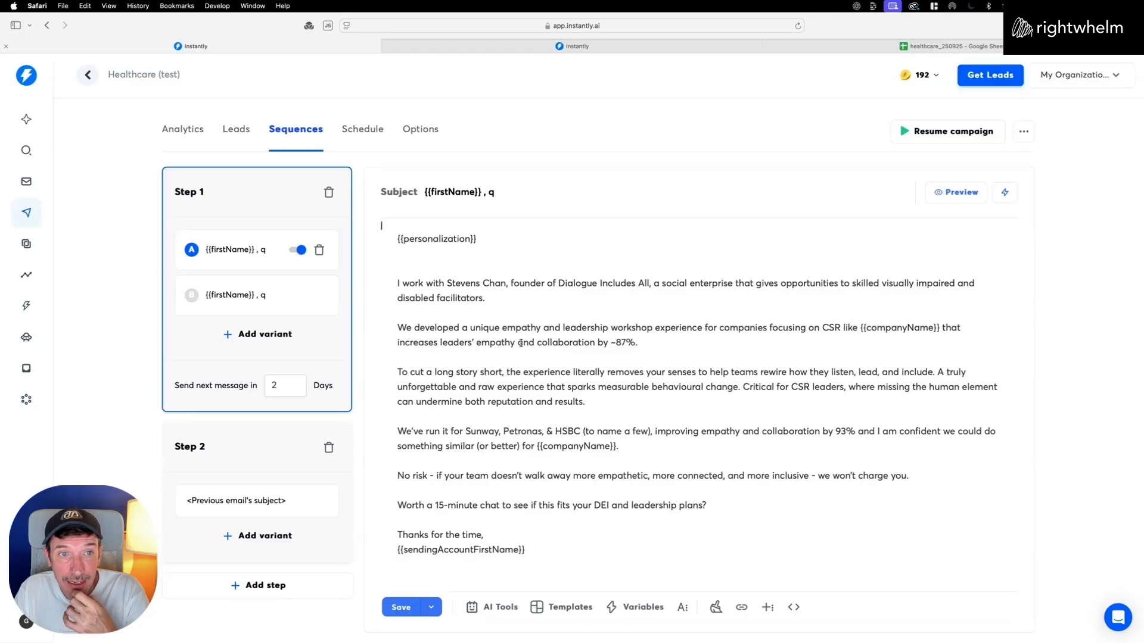
pyautogui.click(226, 294)
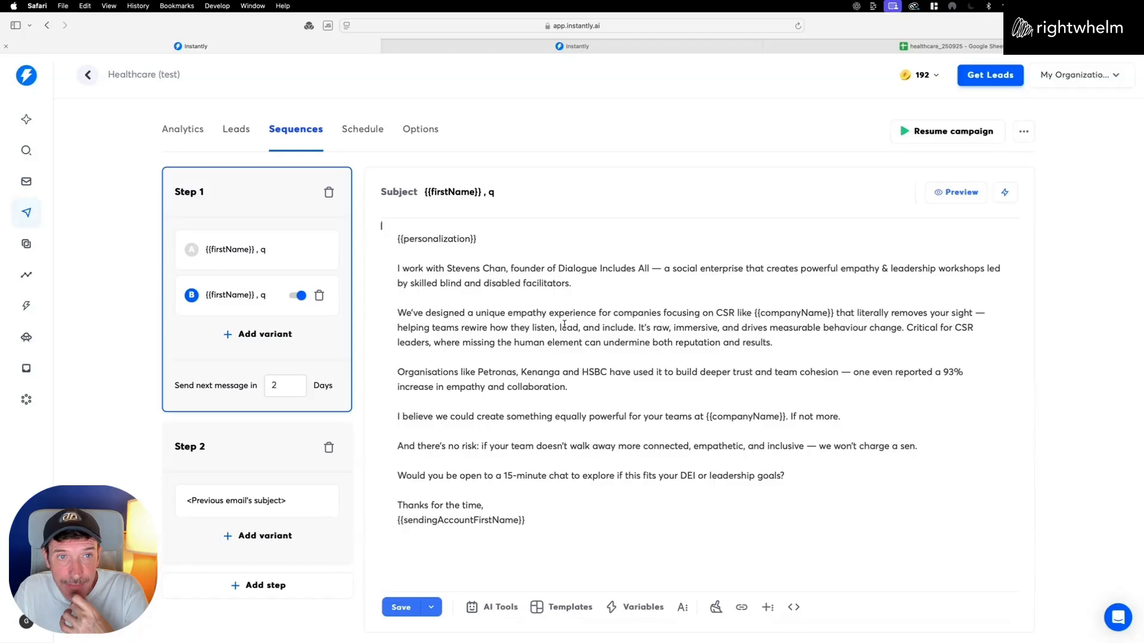
pyautogui.click(232, 249)
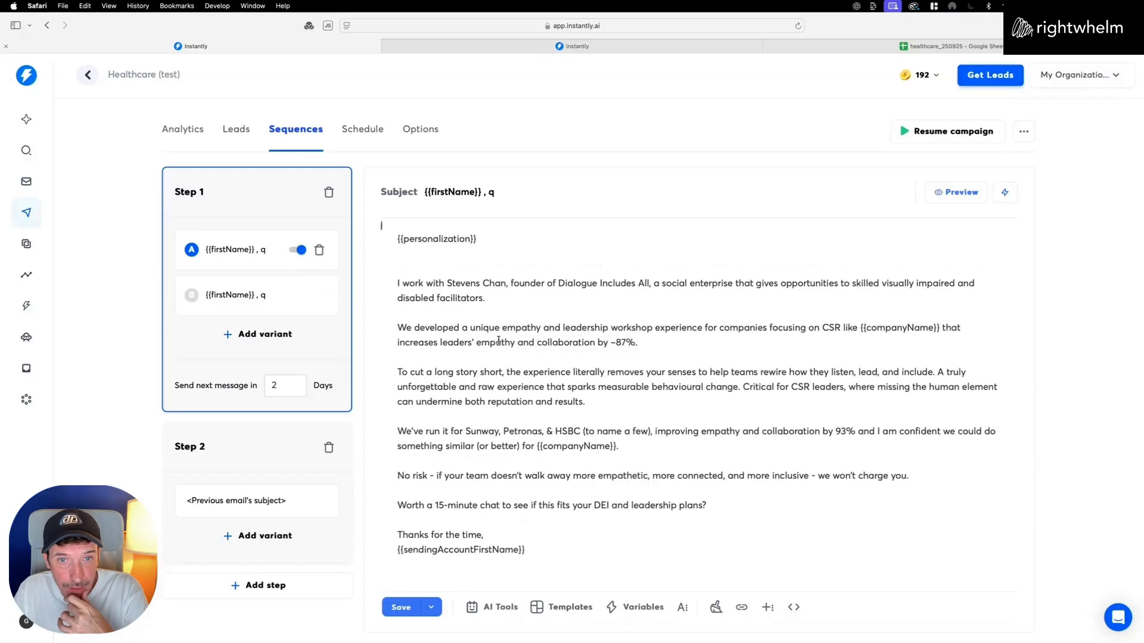
pyautogui.click(226, 292)
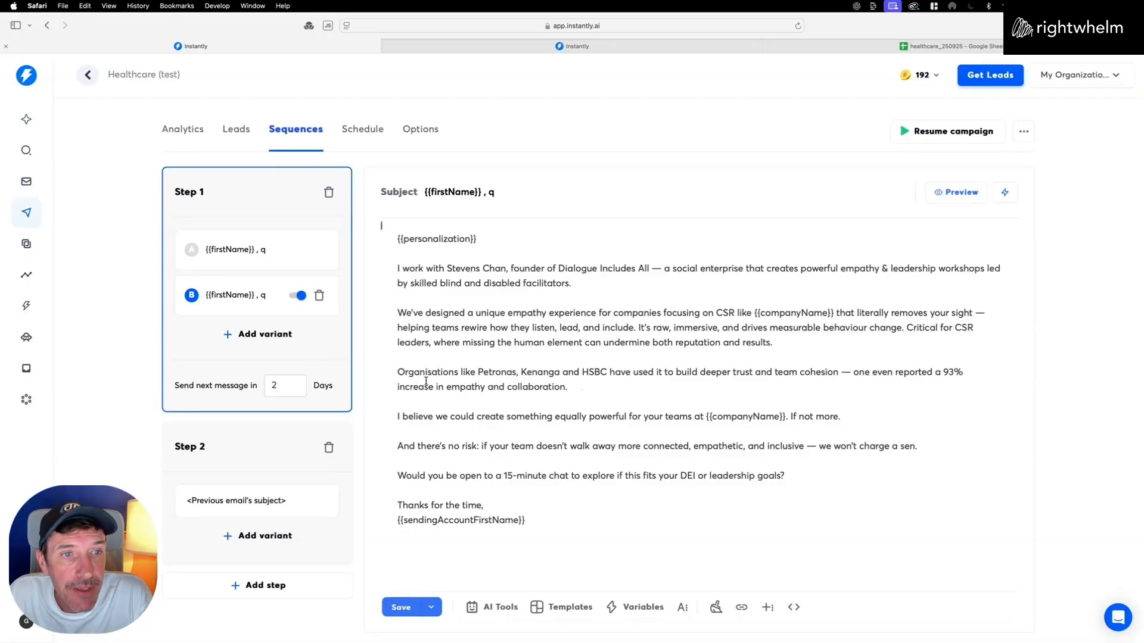
pyautogui.scroll(-1, 613, 375)
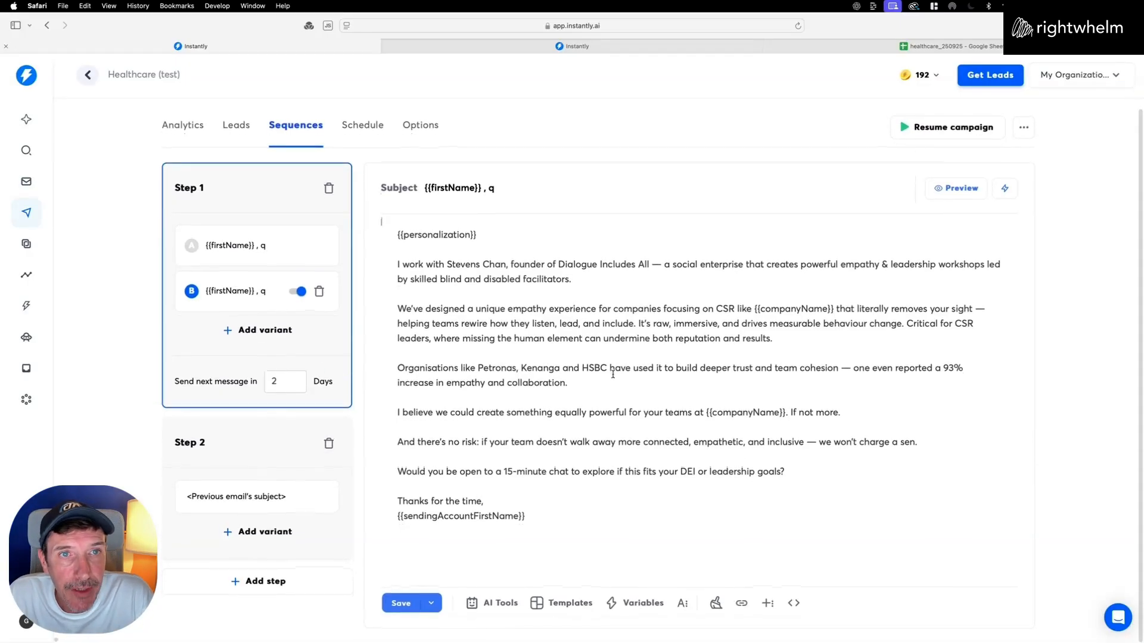
pyautogui.scroll(1, 718, 376)
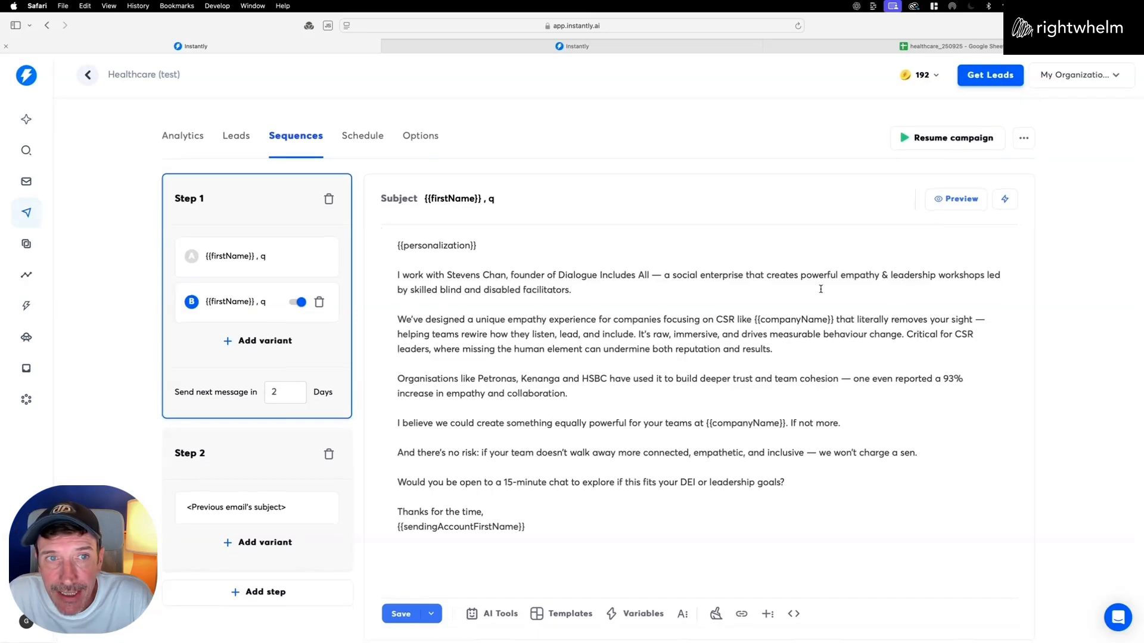
# Save the sequence with both Step 1 variants, then check the Step 2 follow-up email and save the campaign again.
pyautogui.click(363, 136)
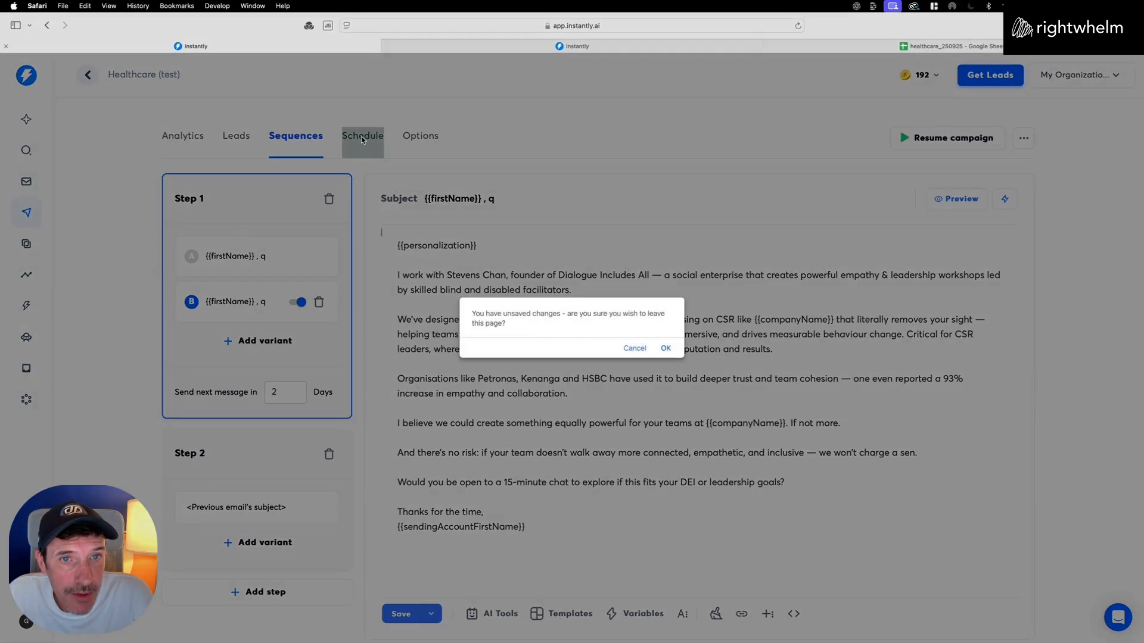
pyautogui.click(665, 349)
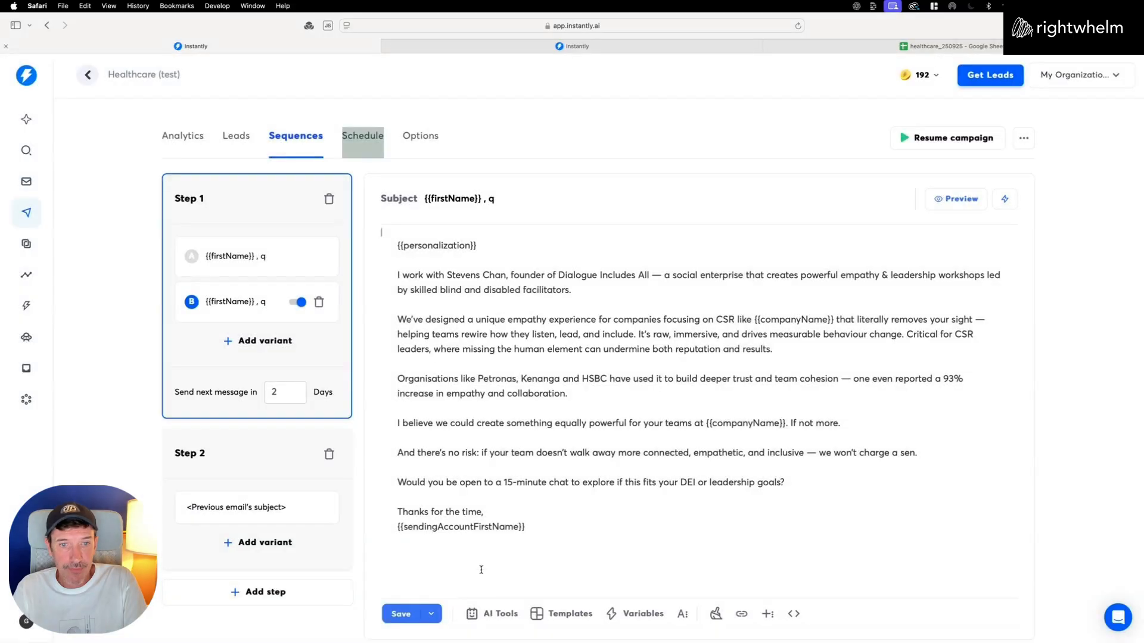
pyautogui.click(287, 136)
pyautogui.click(400, 616)
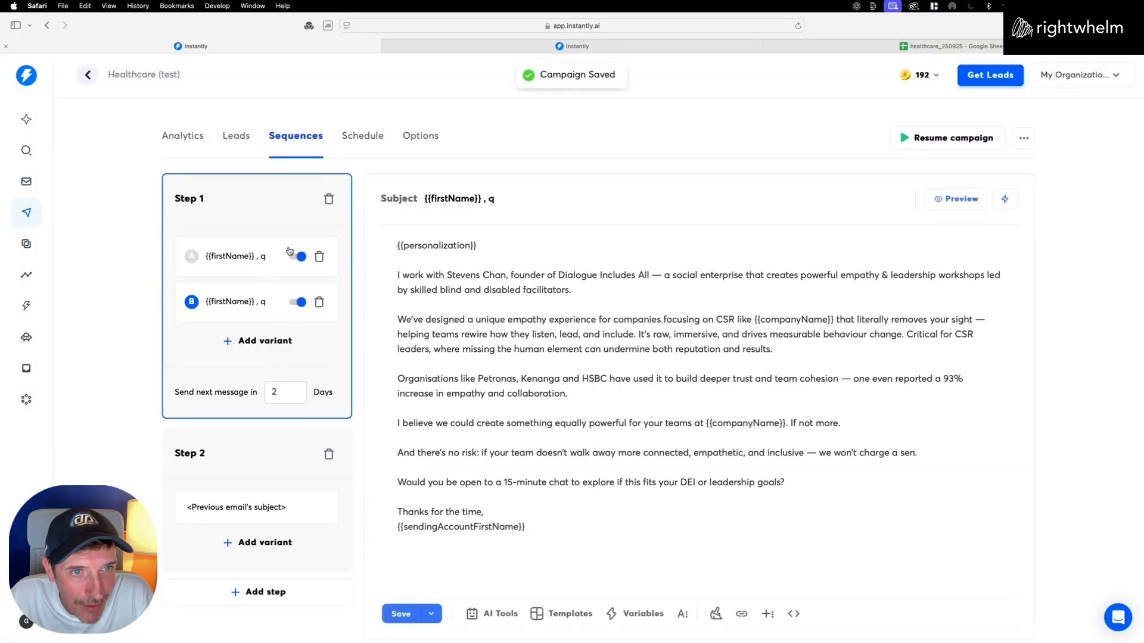
pyautogui.click(269, 244)
pyautogui.click(251, 456)
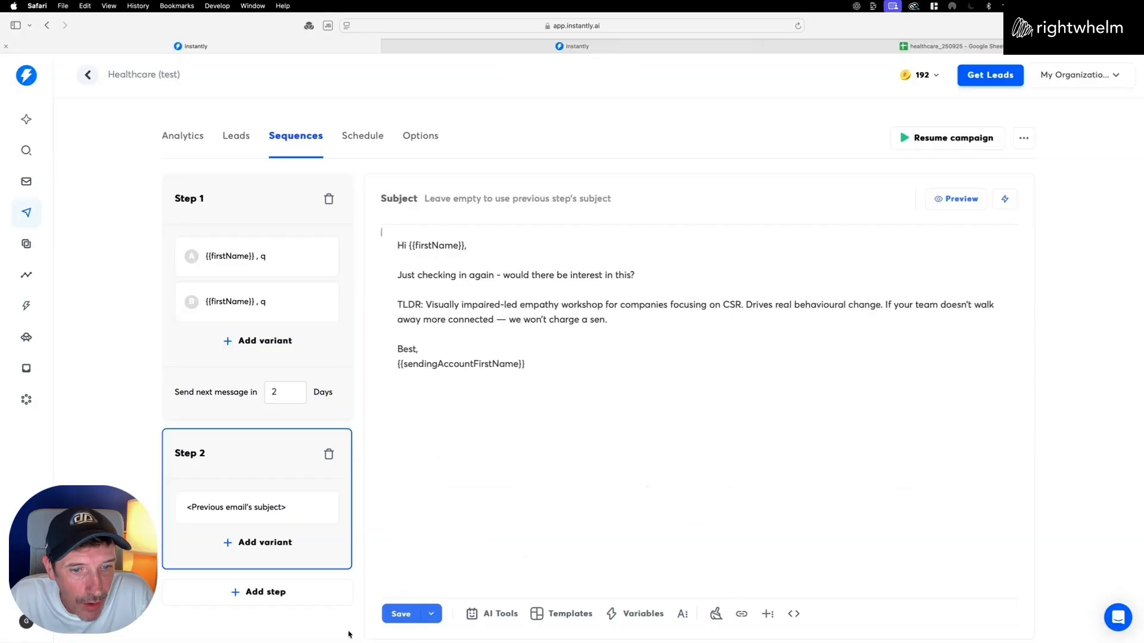
pyautogui.click(400, 614)
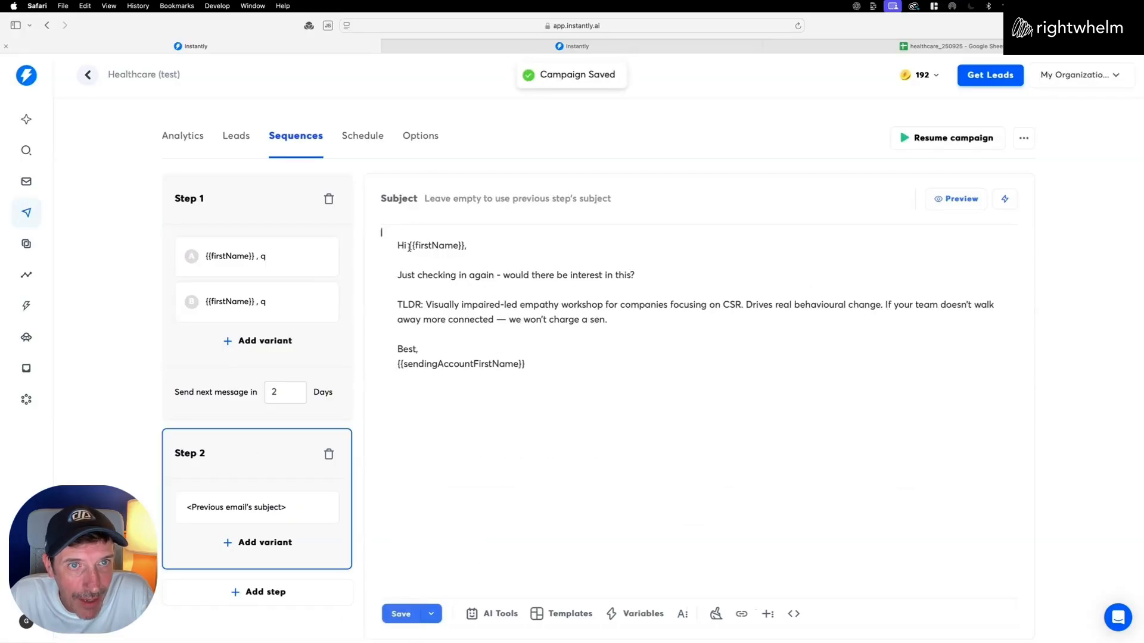
# Set the campaign schedule to start on Sep 26, 2025 and end on Sep 30, 2025.
pyautogui.click(356, 139)
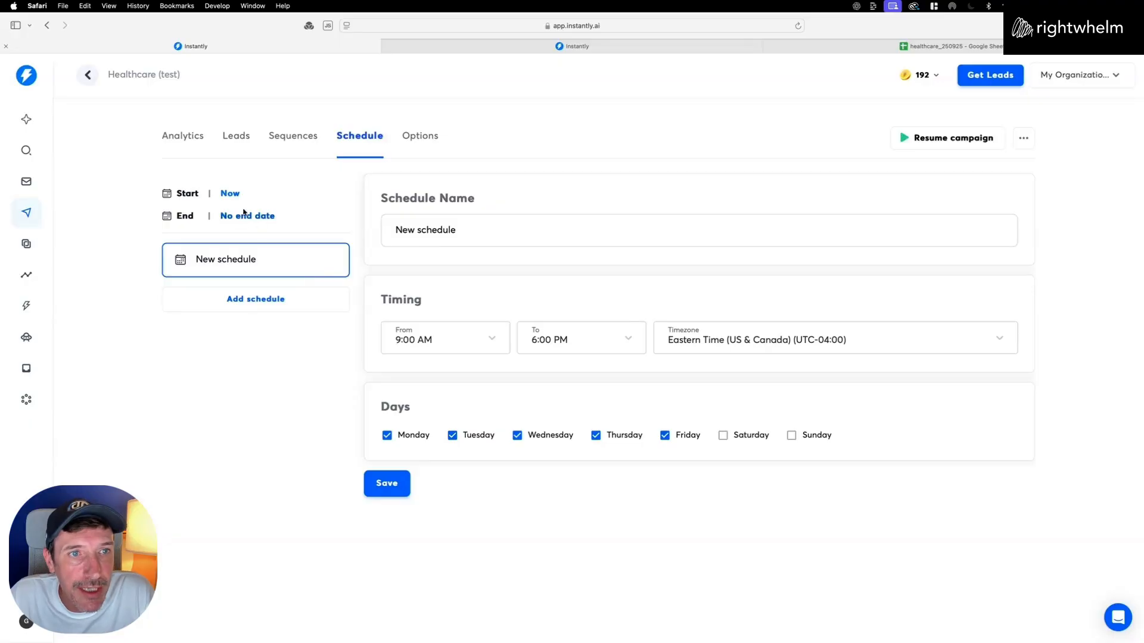
pyautogui.click(279, 189)
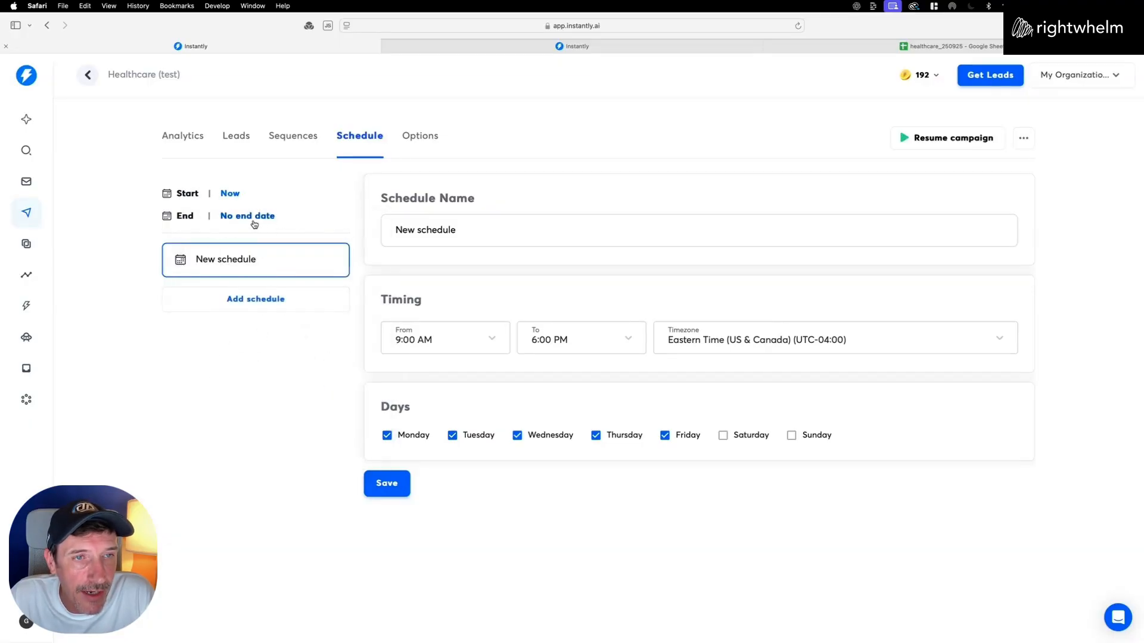
pyautogui.click(229, 194)
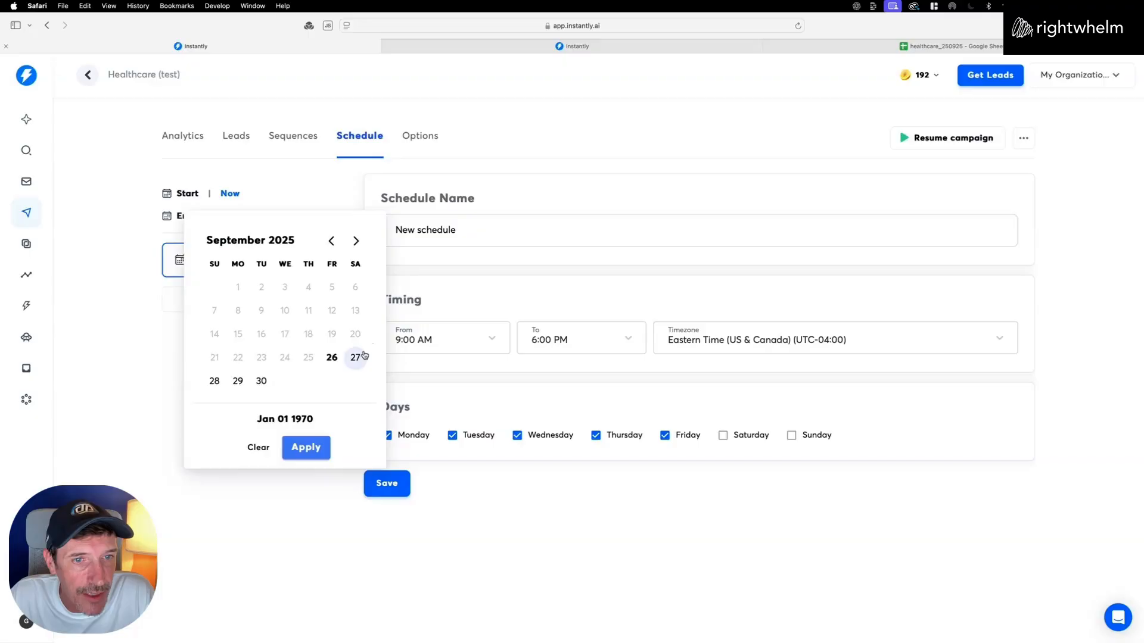
pyautogui.click(332, 358)
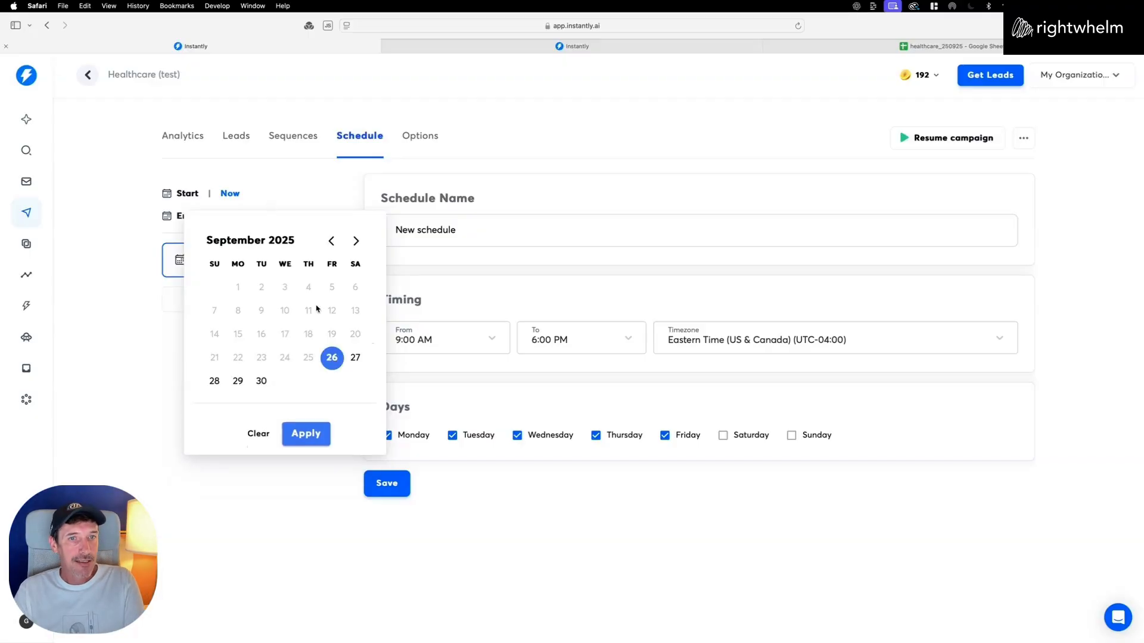
pyautogui.click(307, 434)
pyautogui.click(268, 217)
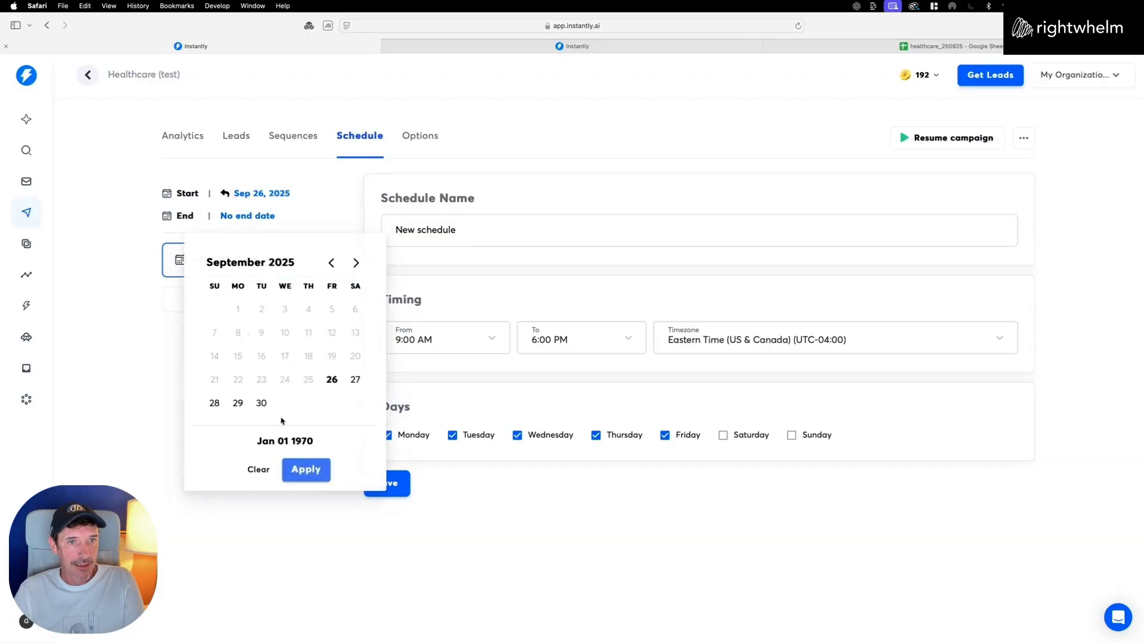
pyautogui.click(261, 403)
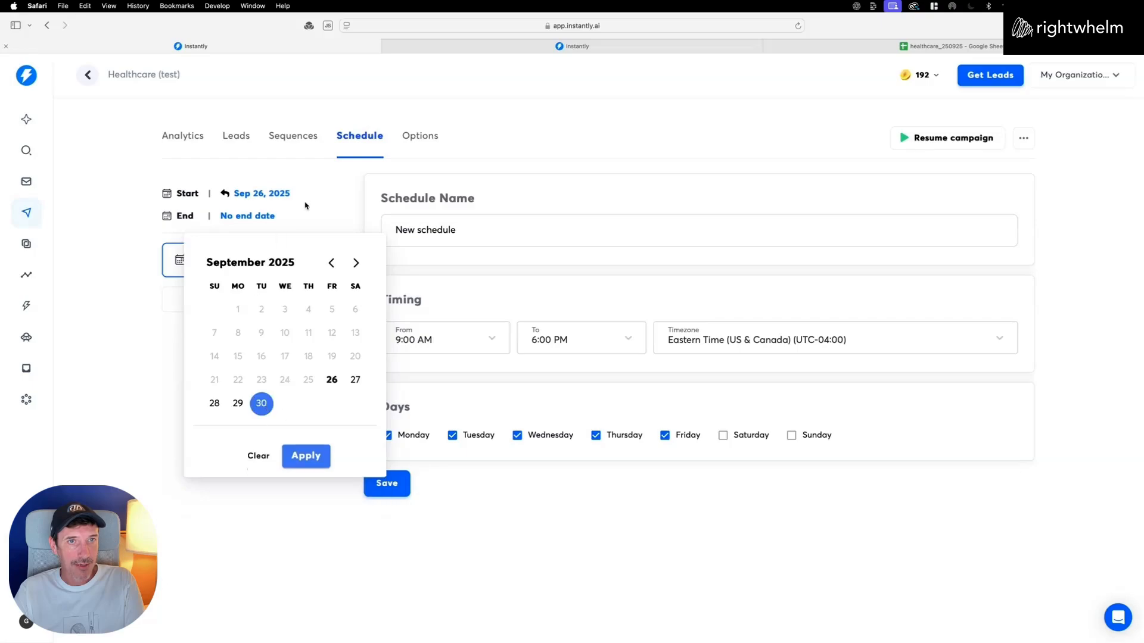
pyautogui.click(305, 457)
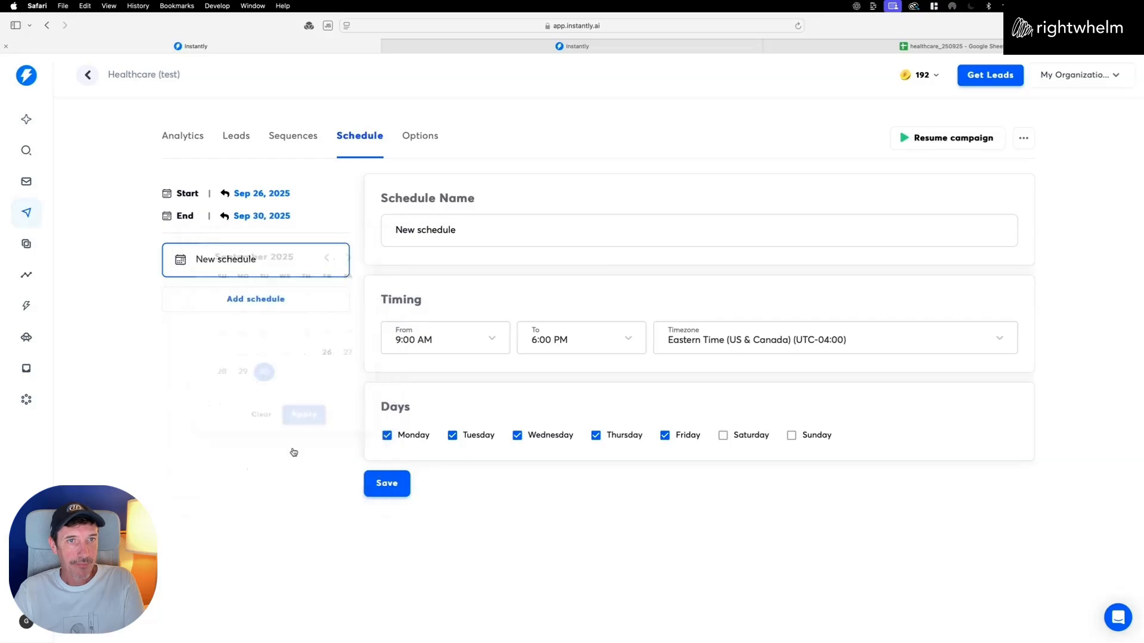
# Set the schedule's sending start time to 8:00 AM and timezone to Kuala Lumpur, Singapore (UTC+08:00), and save the schedule.
pyautogui.click(489, 343)
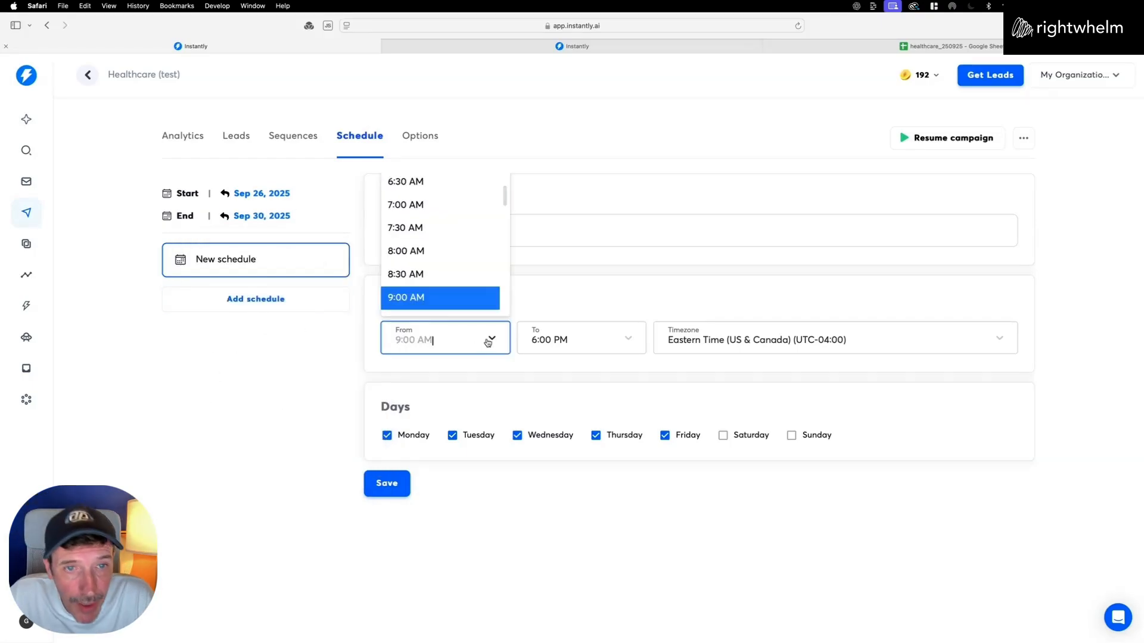
pyautogui.click(424, 252)
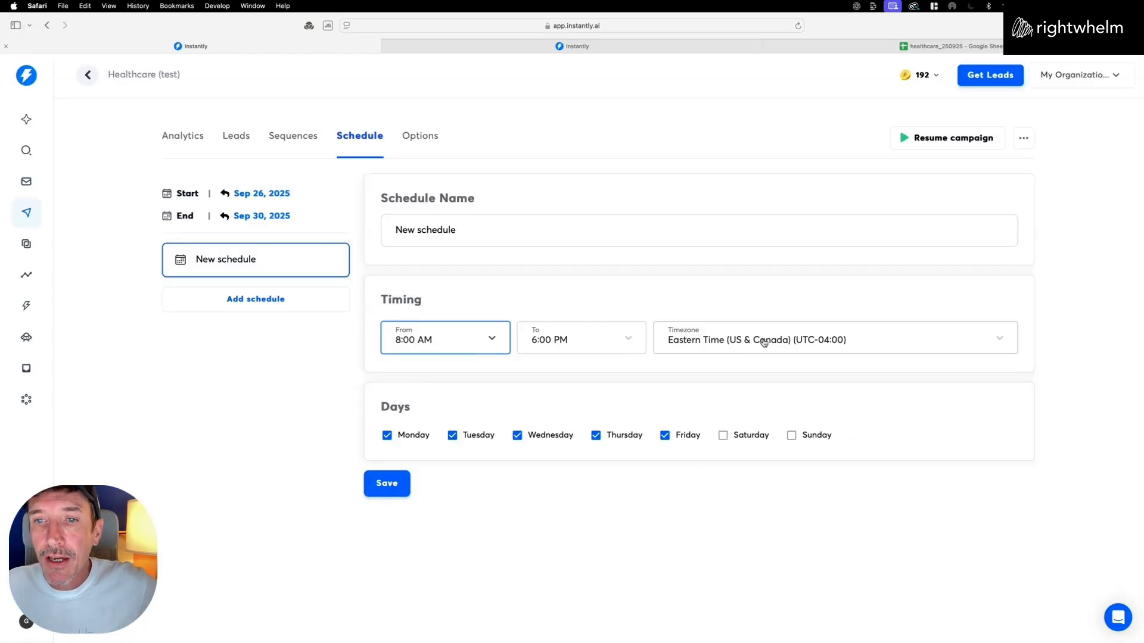
pyautogui.click(989, 340)
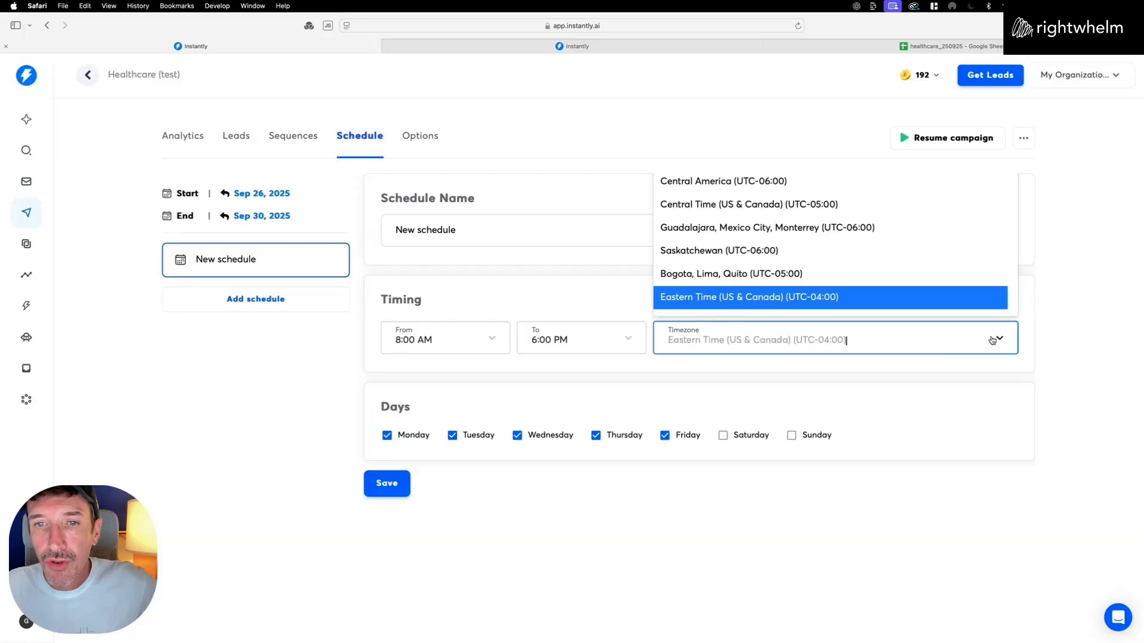
pyautogui.scroll(-8, 823, 270)
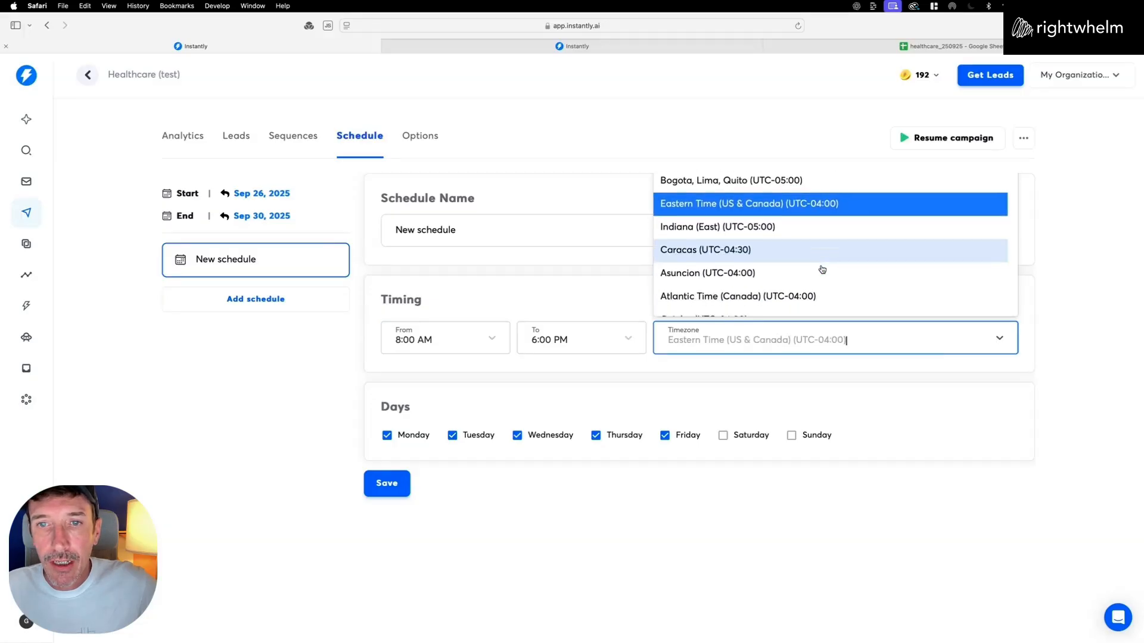
pyautogui.scroll(-10, 822, 270)
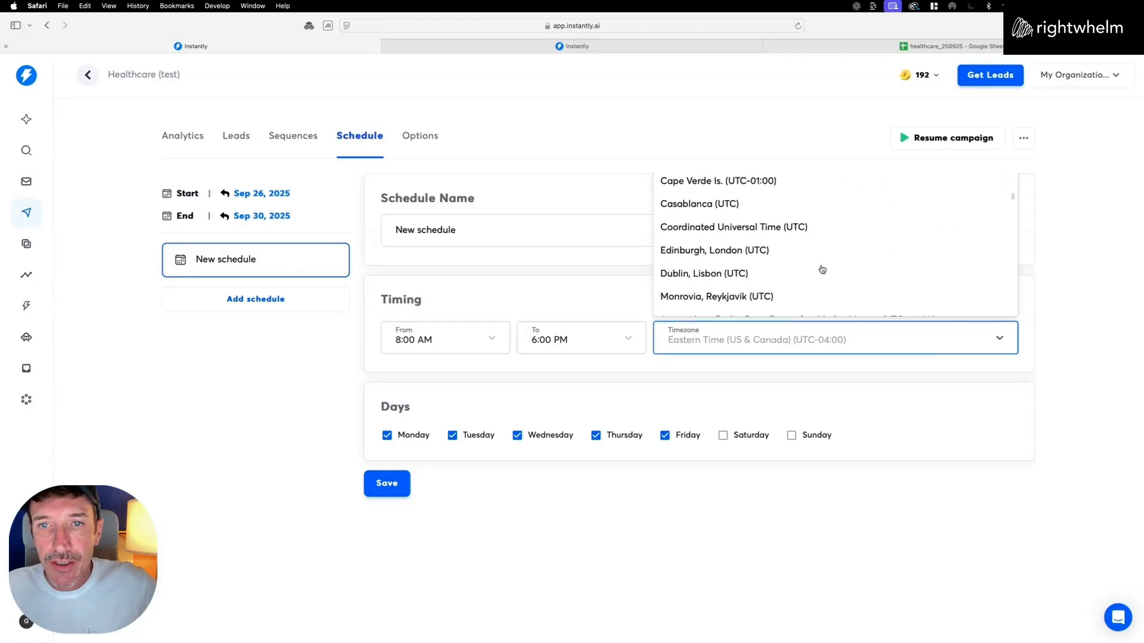
pyautogui.scroll(-10, 822, 270)
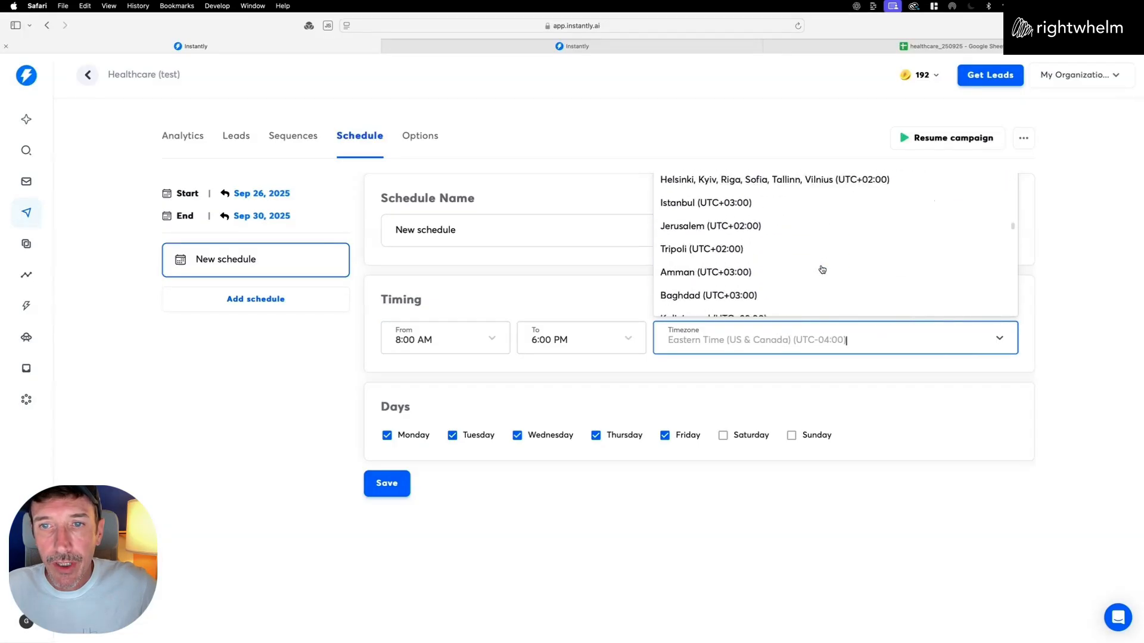
pyautogui.scroll(-10, 822, 270)
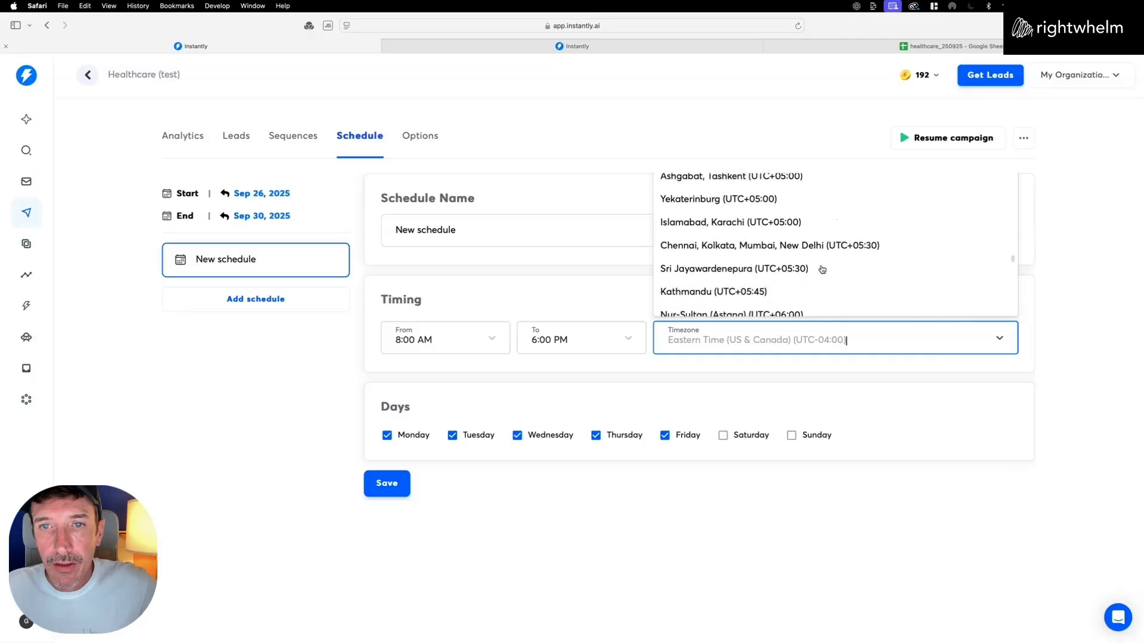
pyautogui.scroll(-3, 822, 274)
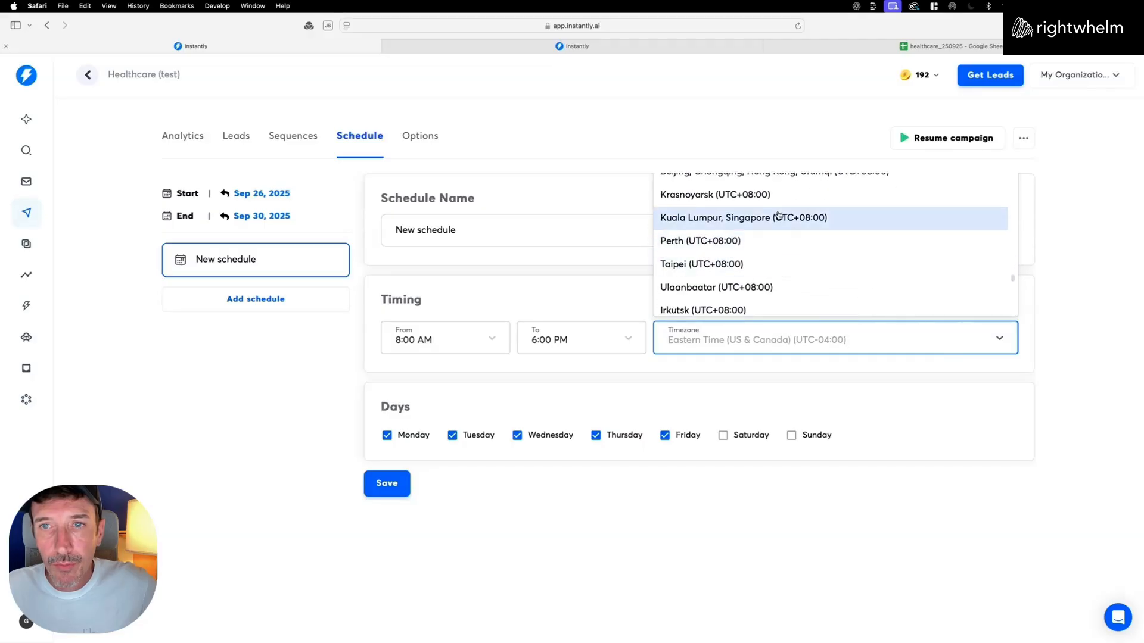
pyautogui.click(822, 218)
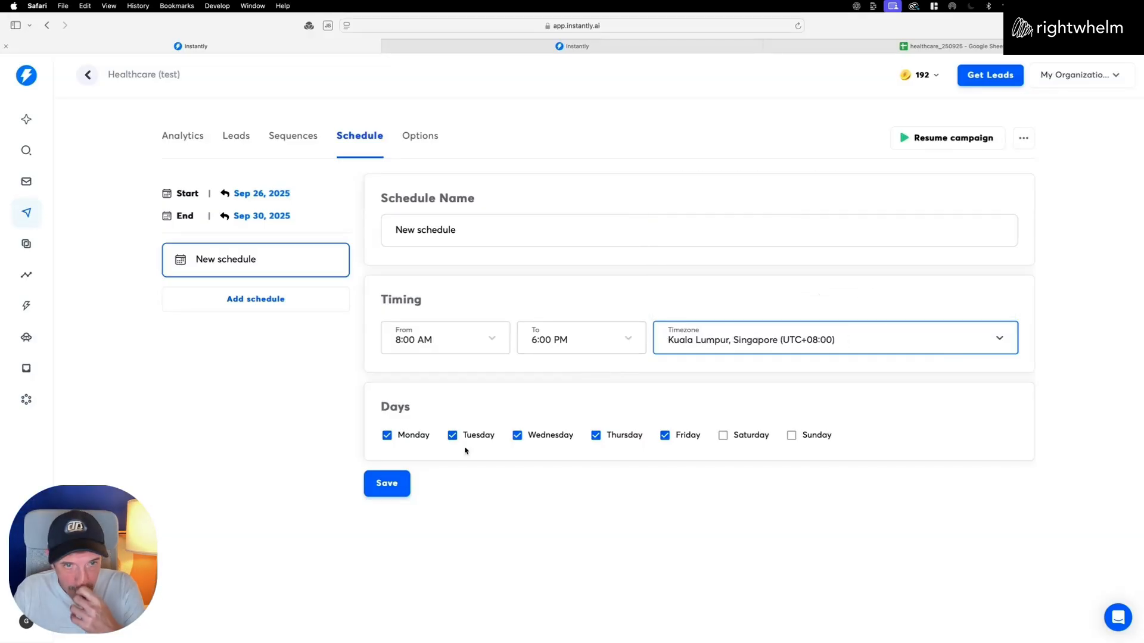
pyautogui.click(395, 487)
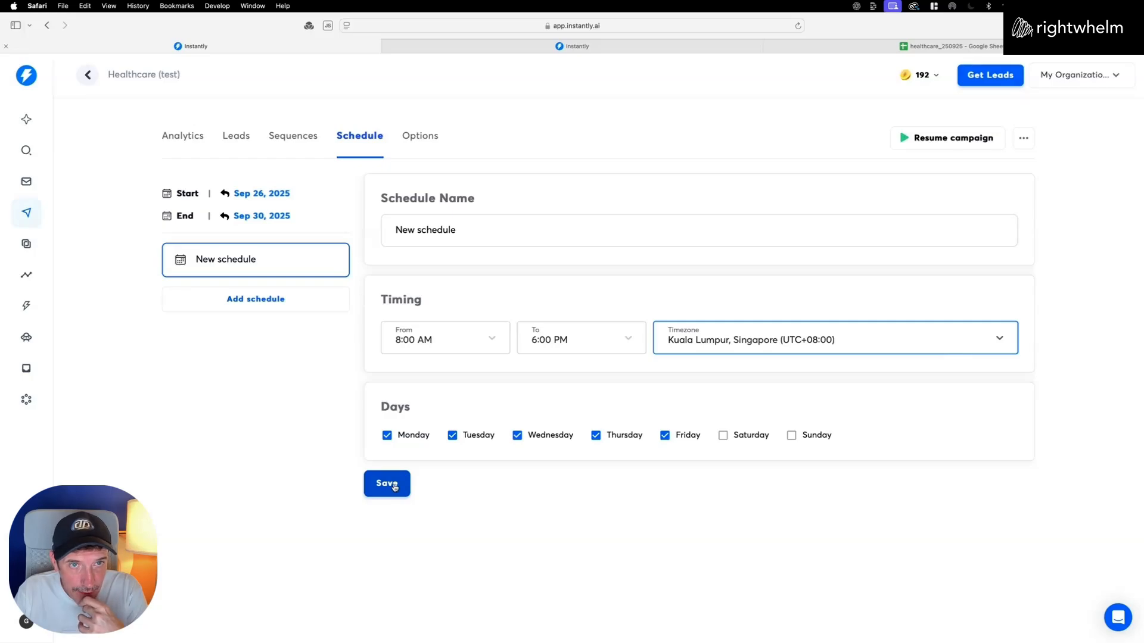
pyautogui.click(395, 488)
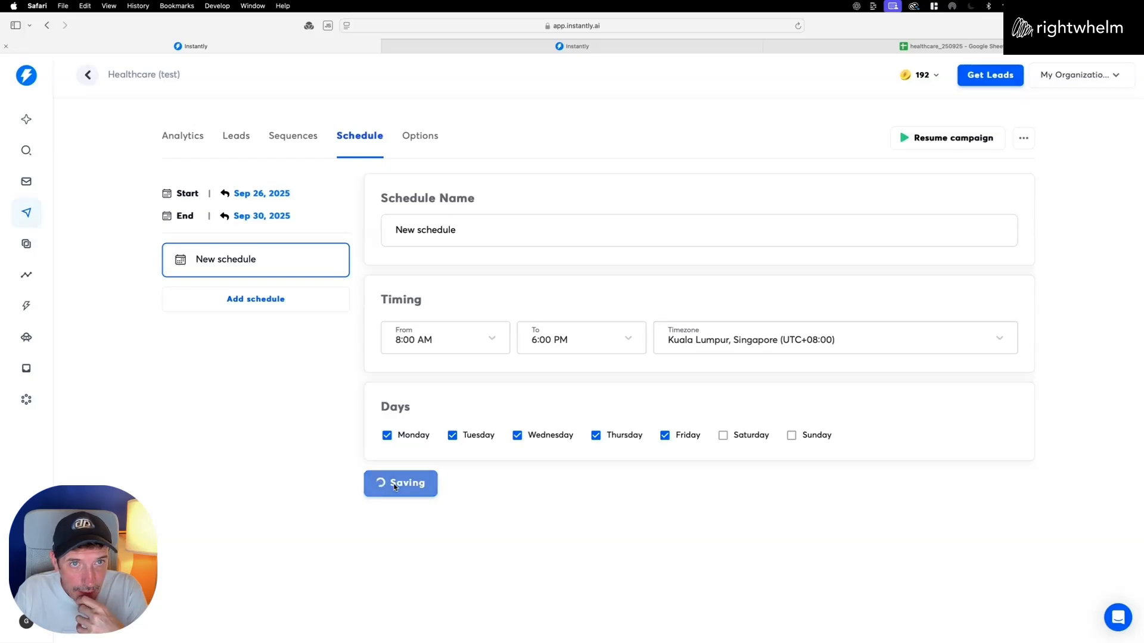
# Open the campaign options and look through the available sending accounts without choosing any.
pyautogui.click(432, 140)
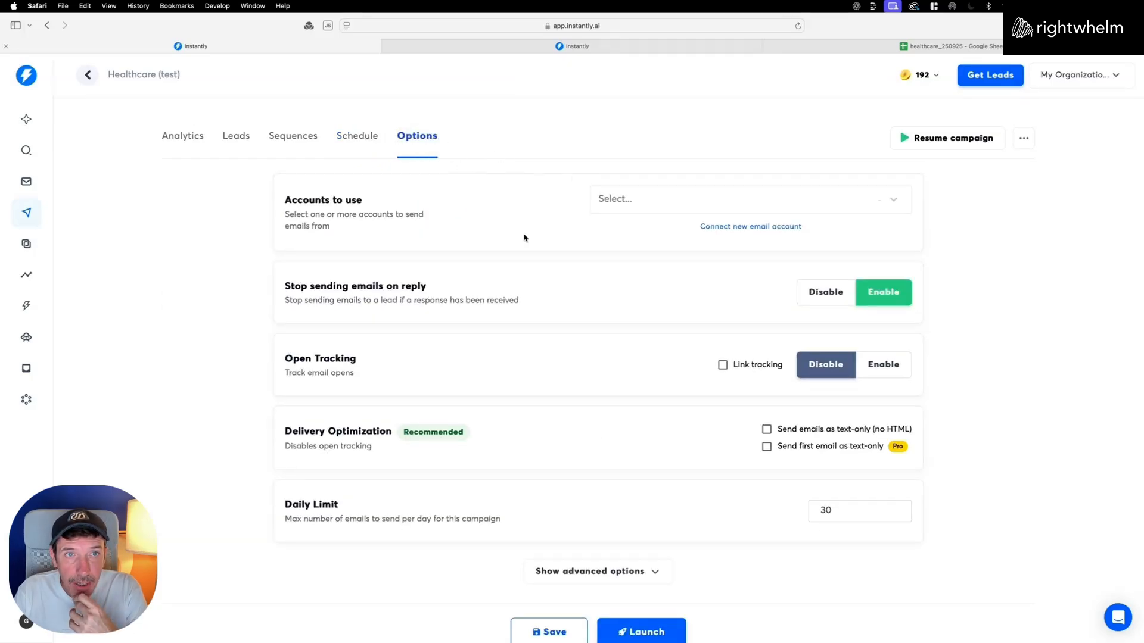
pyautogui.click(799, 206)
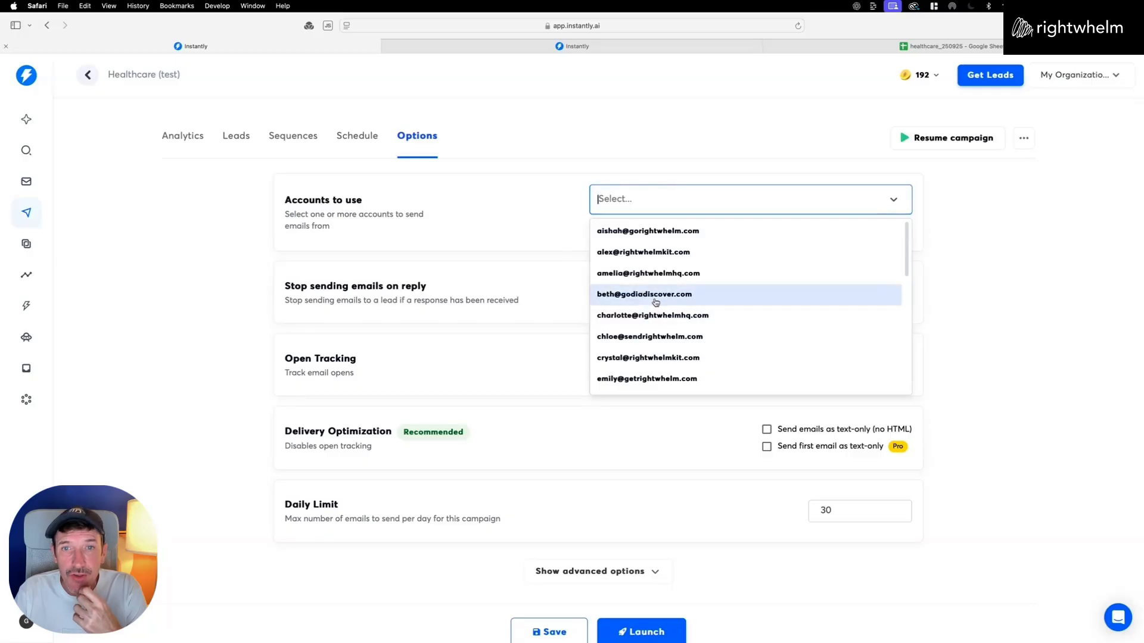
pyautogui.scroll(-5, 655, 302)
pyautogui.scroll(5, 656, 301)
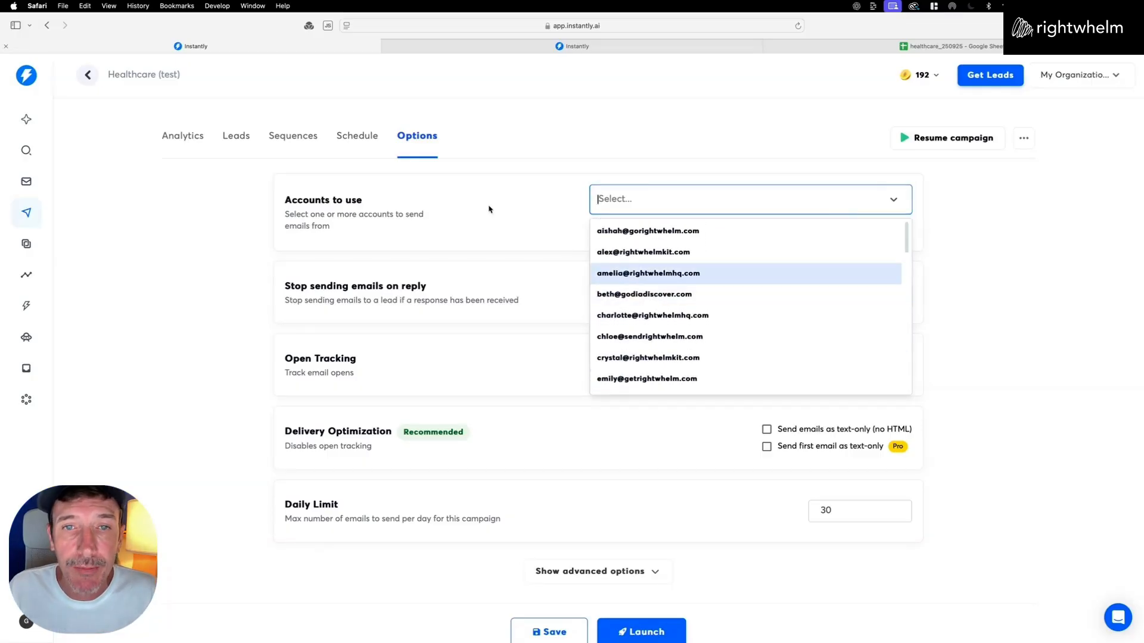
pyautogui.click(489, 209)
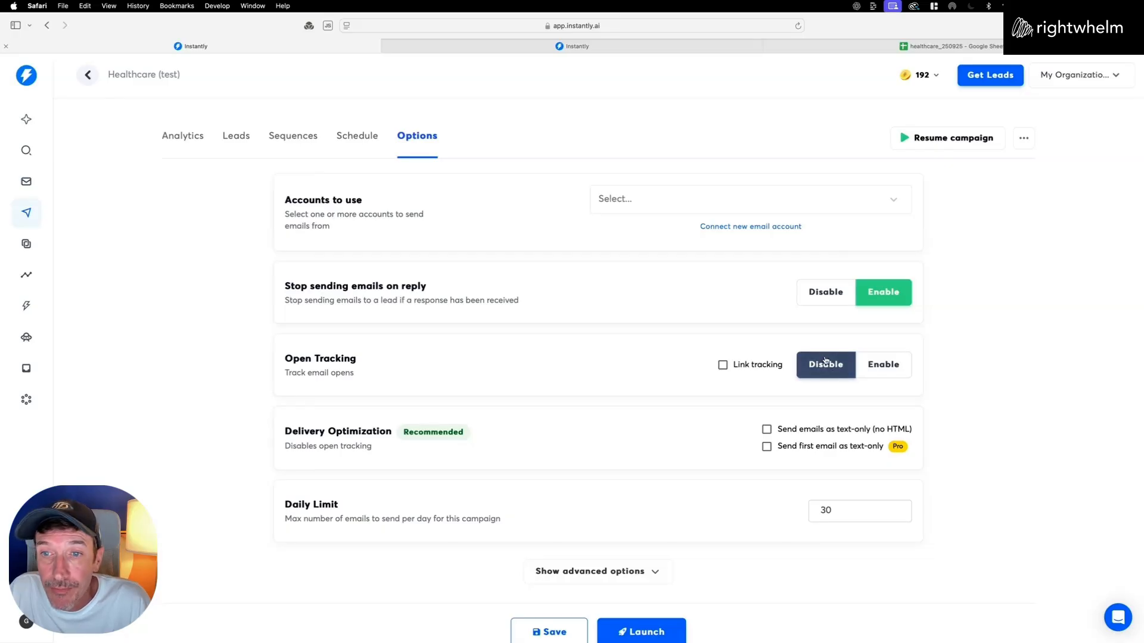
# Enable text-only sending for all emails and for the first email, checking against the LeapEd - CSR Interest campaign's options.
pyautogui.scroll(-1, 549, 449)
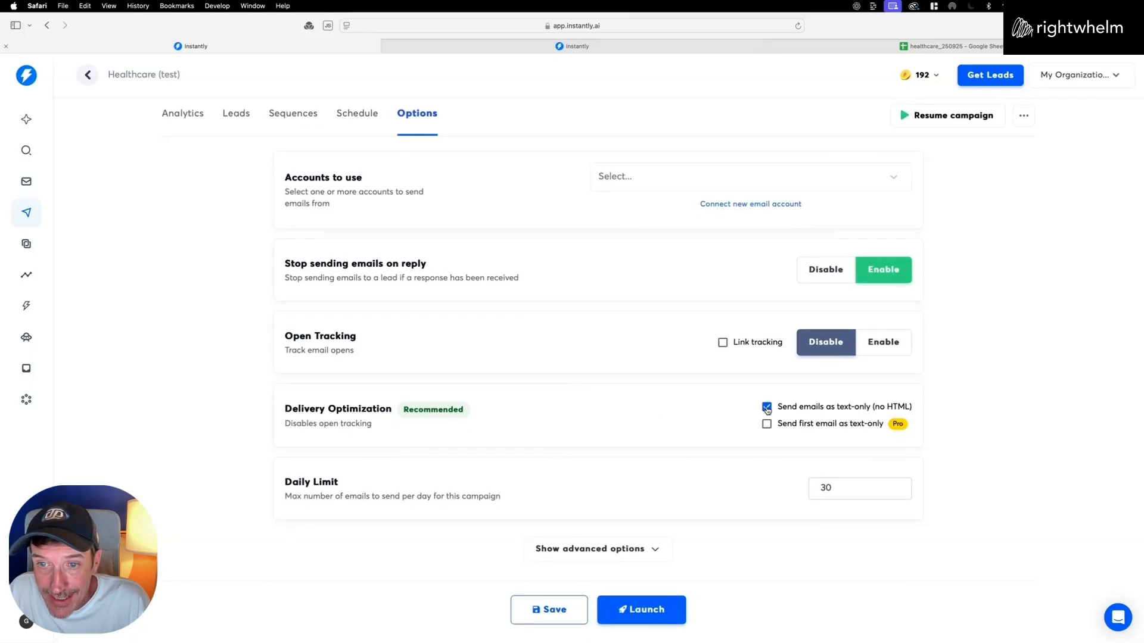
pyautogui.click(637, 49)
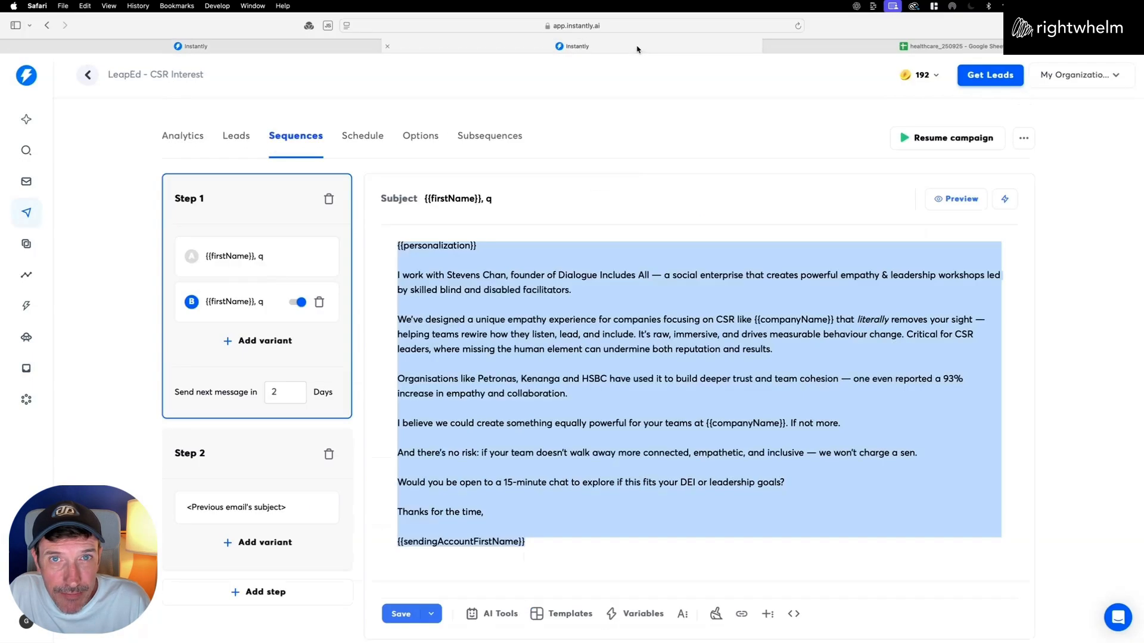
pyautogui.click(476, 136)
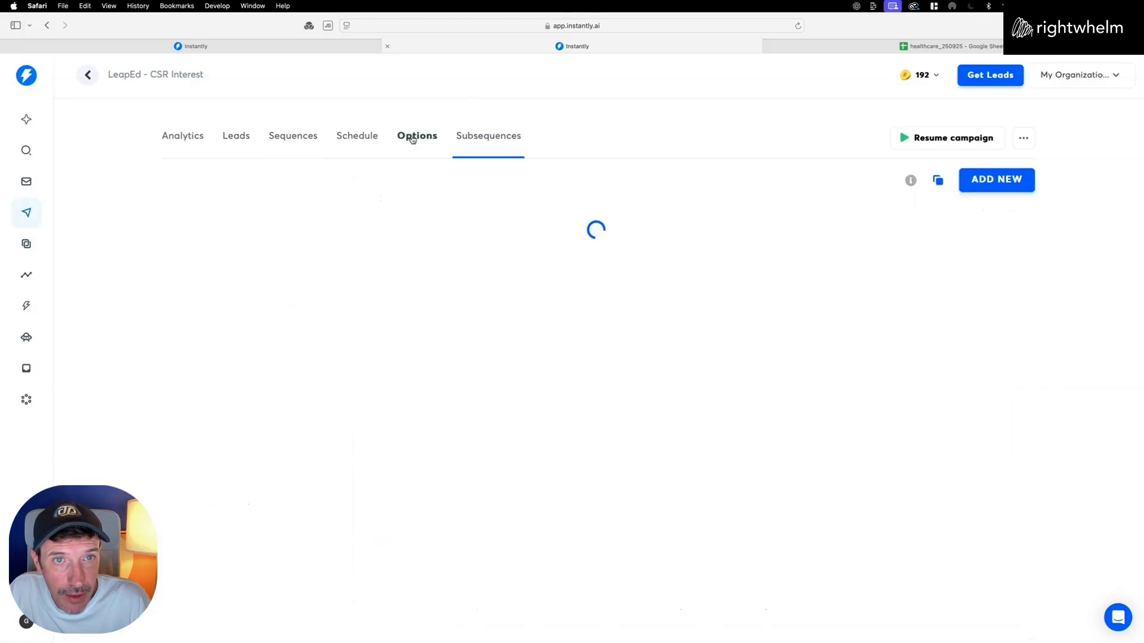
pyautogui.click(411, 136)
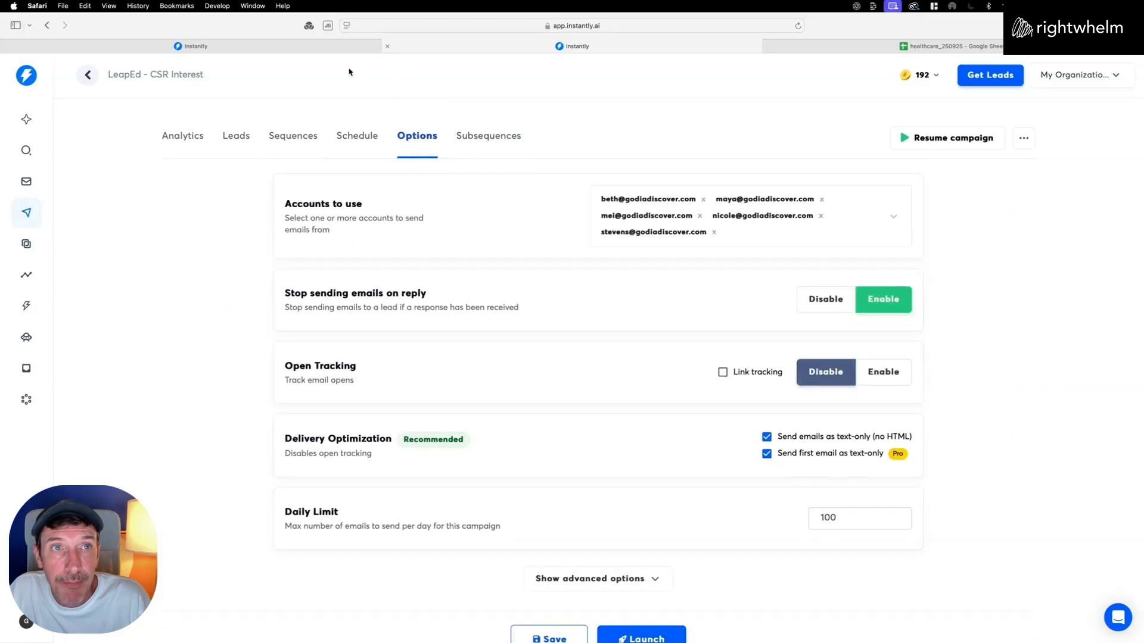
pyautogui.click(328, 52)
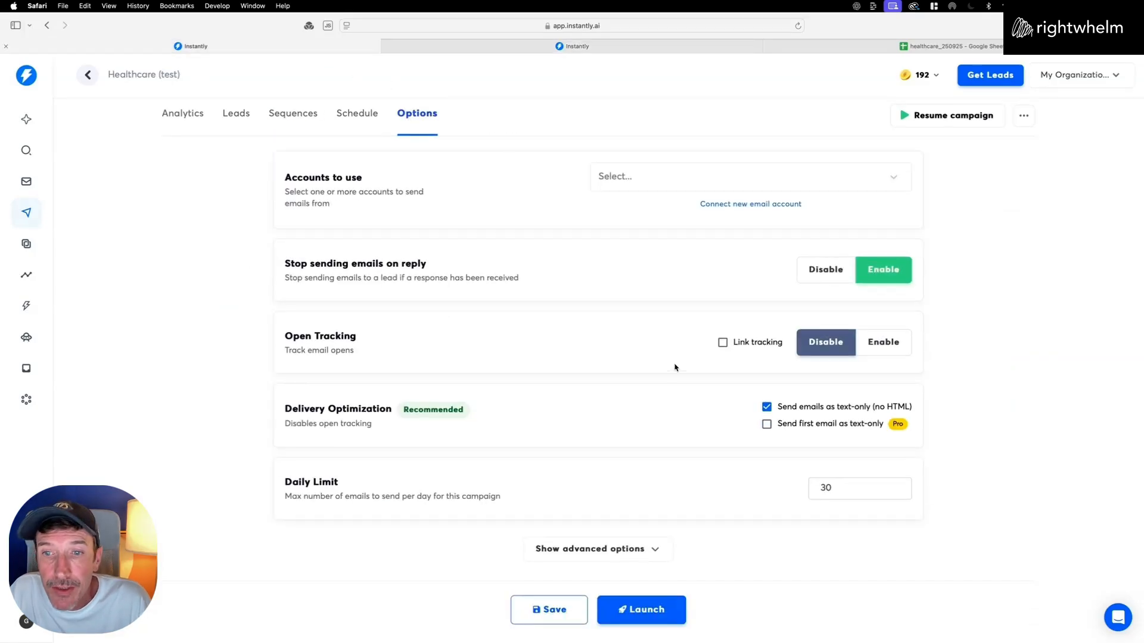
pyautogui.click(767, 424)
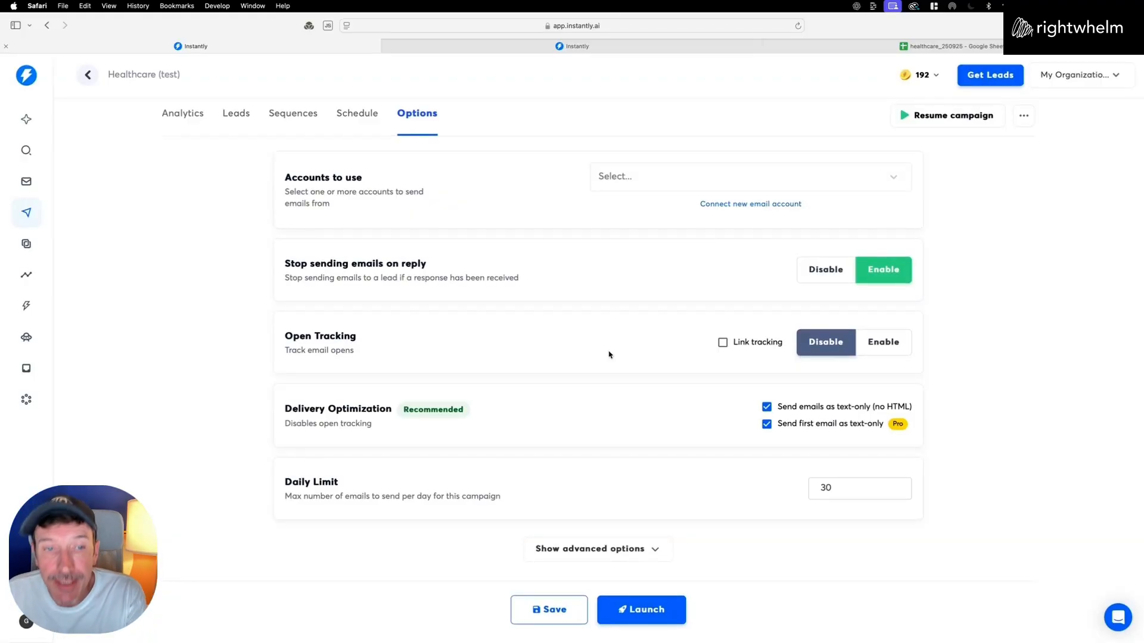
# Examine the sending accounts and daily limit in the LeapEd - CSR Interest campaign's options, and return to Healthcare (test).
pyautogui.click(357, 114)
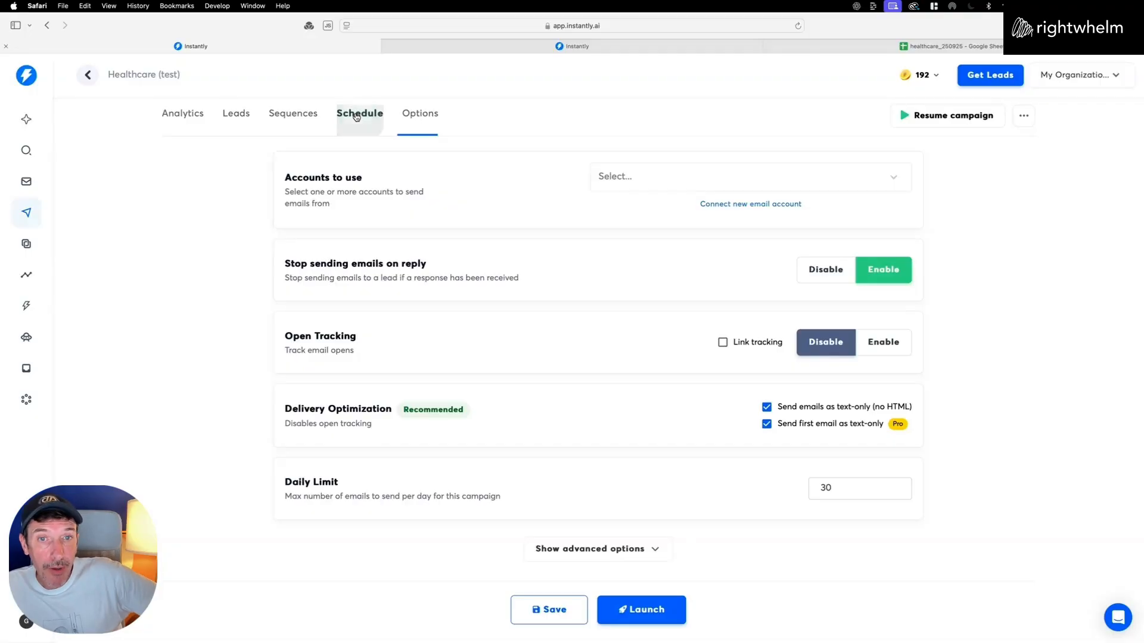
pyautogui.click(433, 136)
pyautogui.hotkey('ctrl', 'Tab')
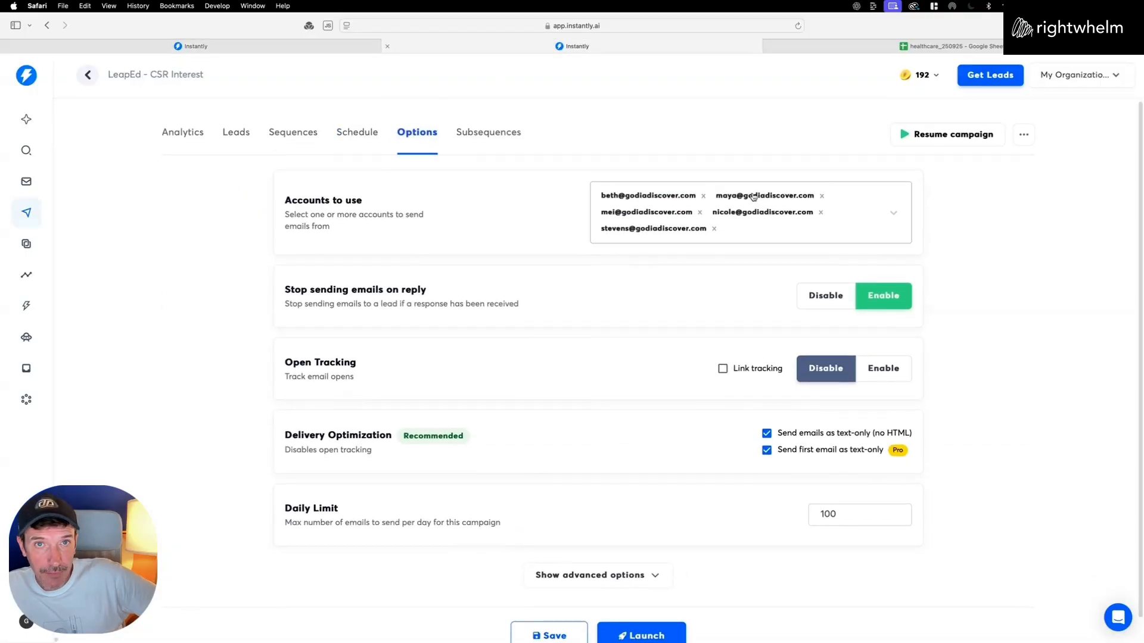
pyautogui.scroll(1, 685, 257)
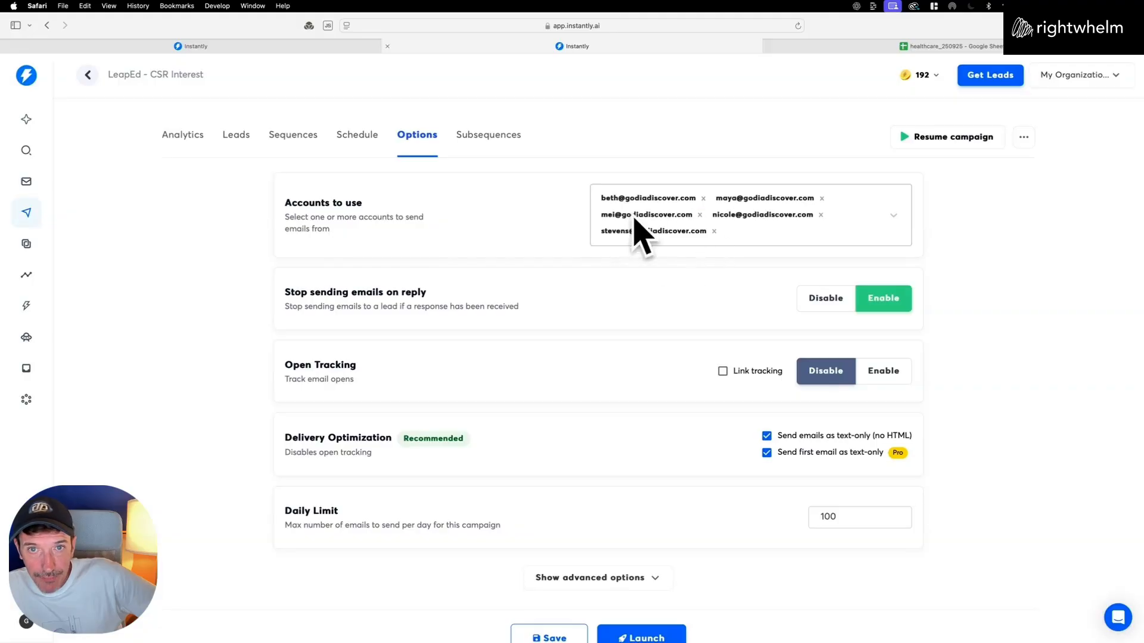
pyautogui.scroll(-1, 827, 502)
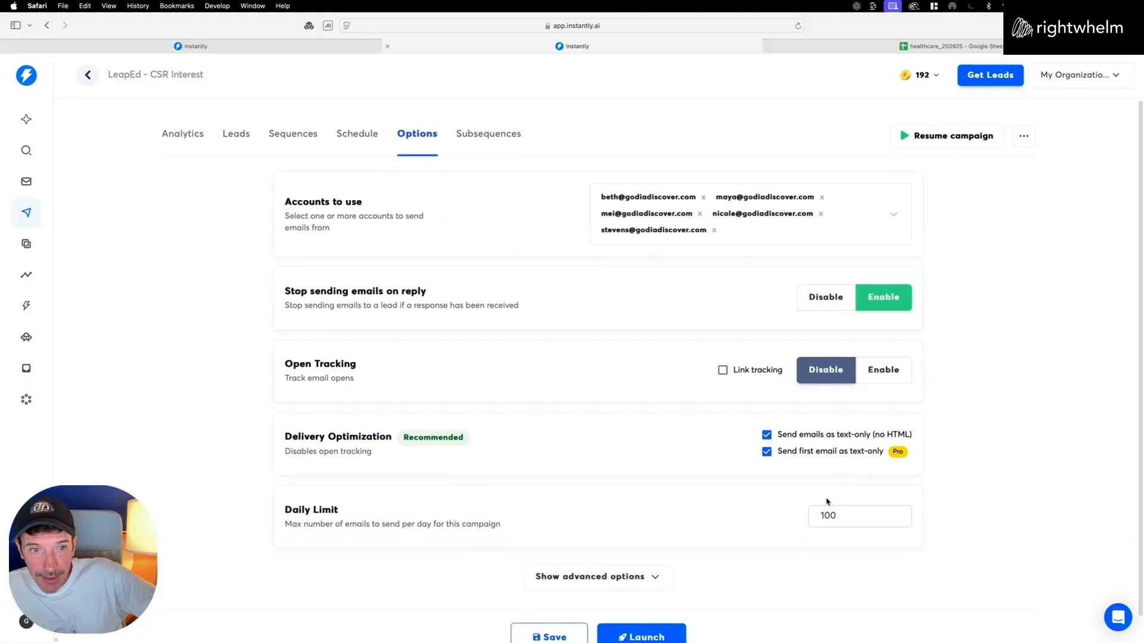
pyautogui.scroll(-1, 828, 524)
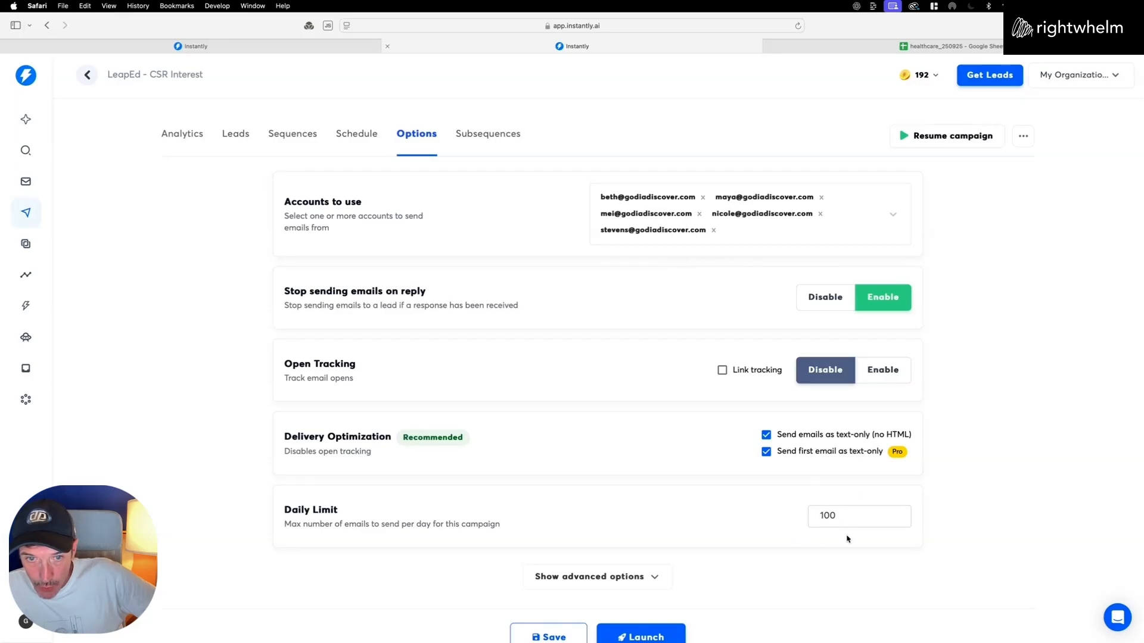
pyautogui.click(420, 50)
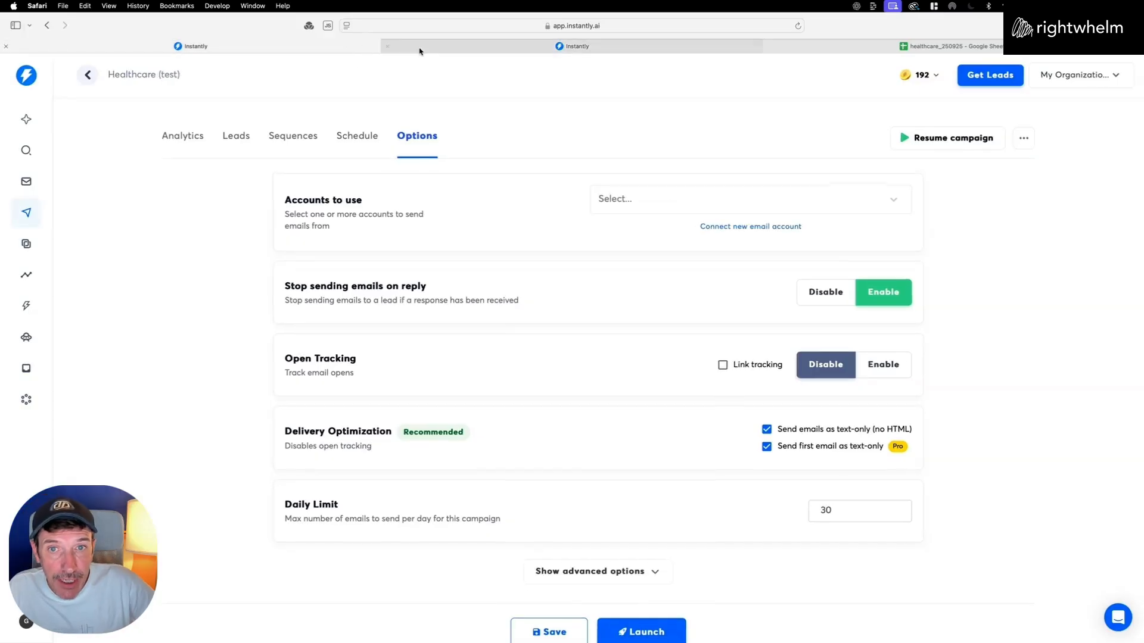
# Assign the first three listed email accounts as senders for the campaign, and remove the third one again.
pyautogui.click(855, 208)
pyautogui.click(685, 232)
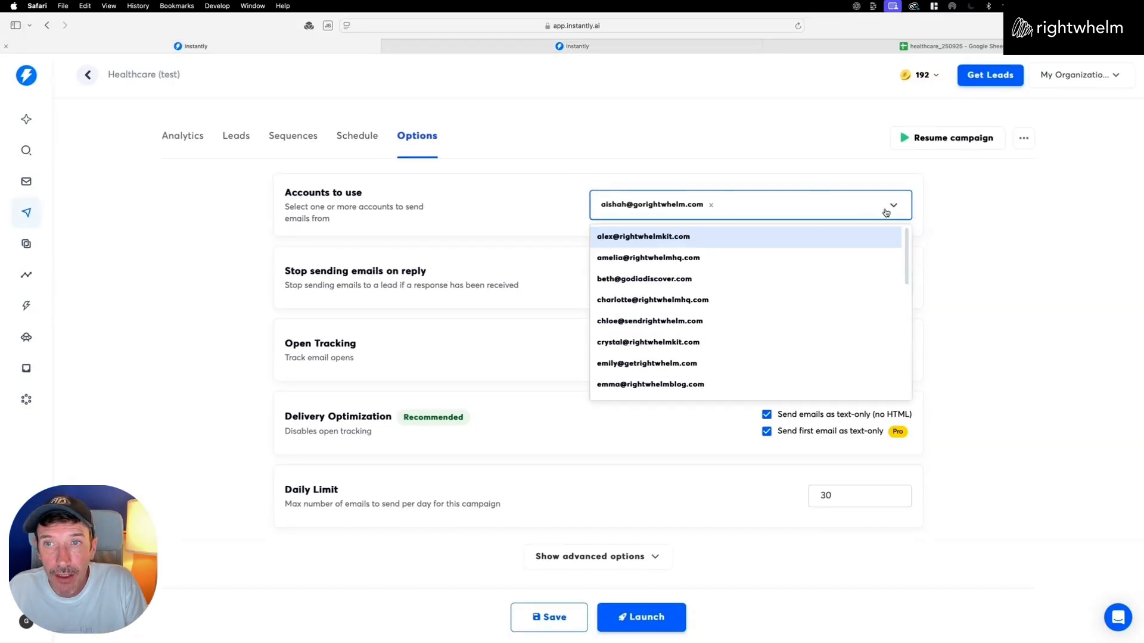
pyautogui.click(688, 240)
pyautogui.click(683, 237)
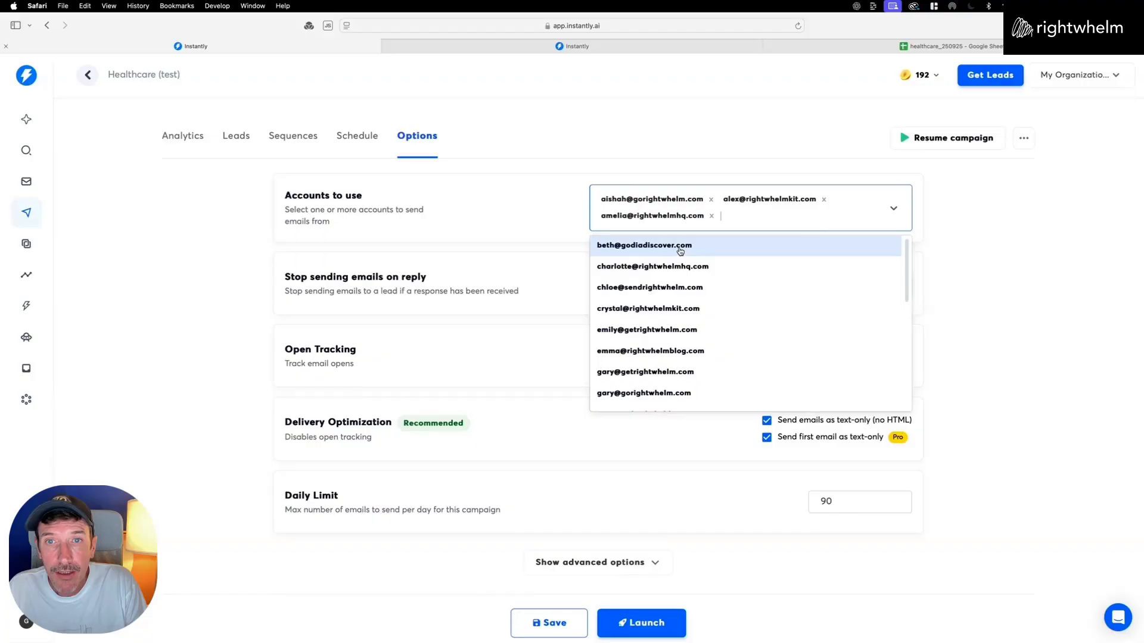
pyautogui.press('BackSpace')
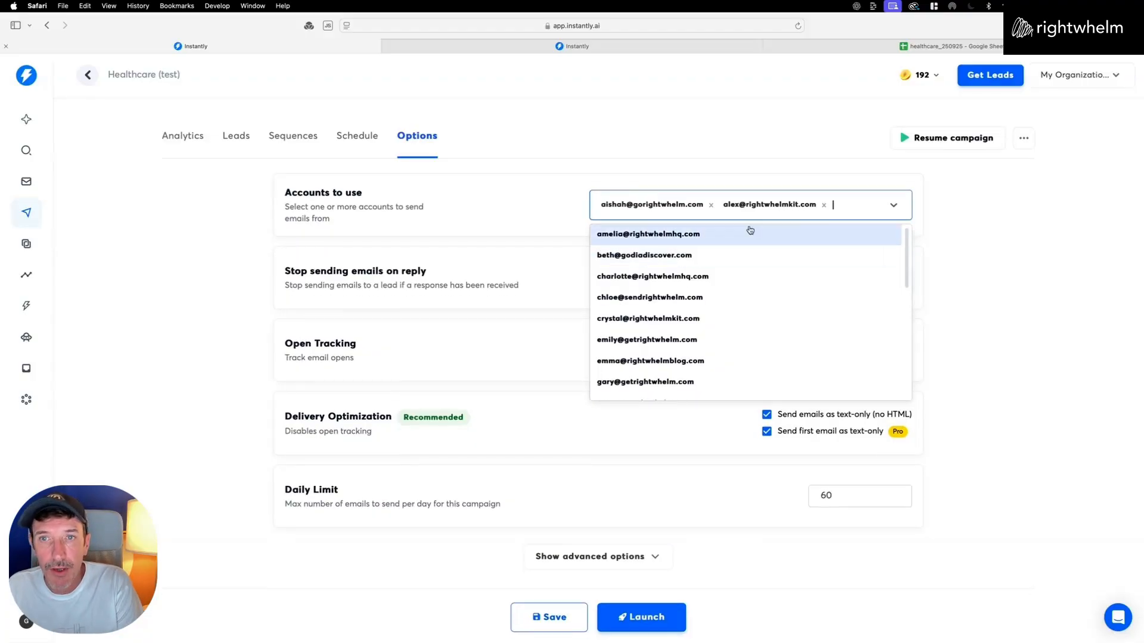
pyautogui.click(728, 140)
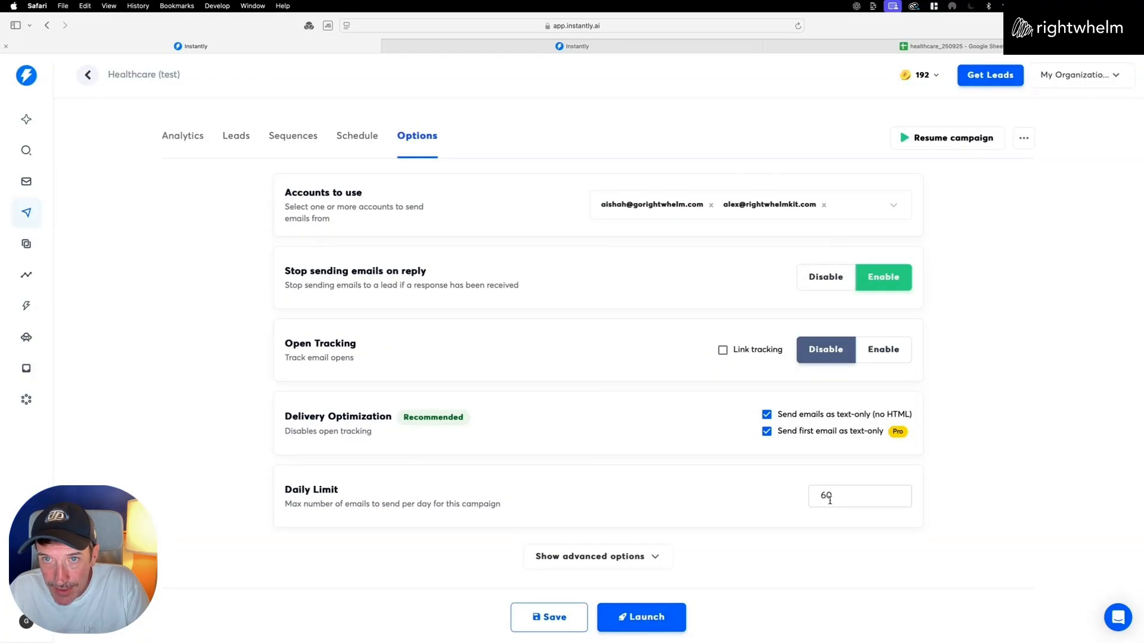
# Add the first remaining rightwhelmhq.com email account as the campaign's third sender.
pyautogui.click(831, 206)
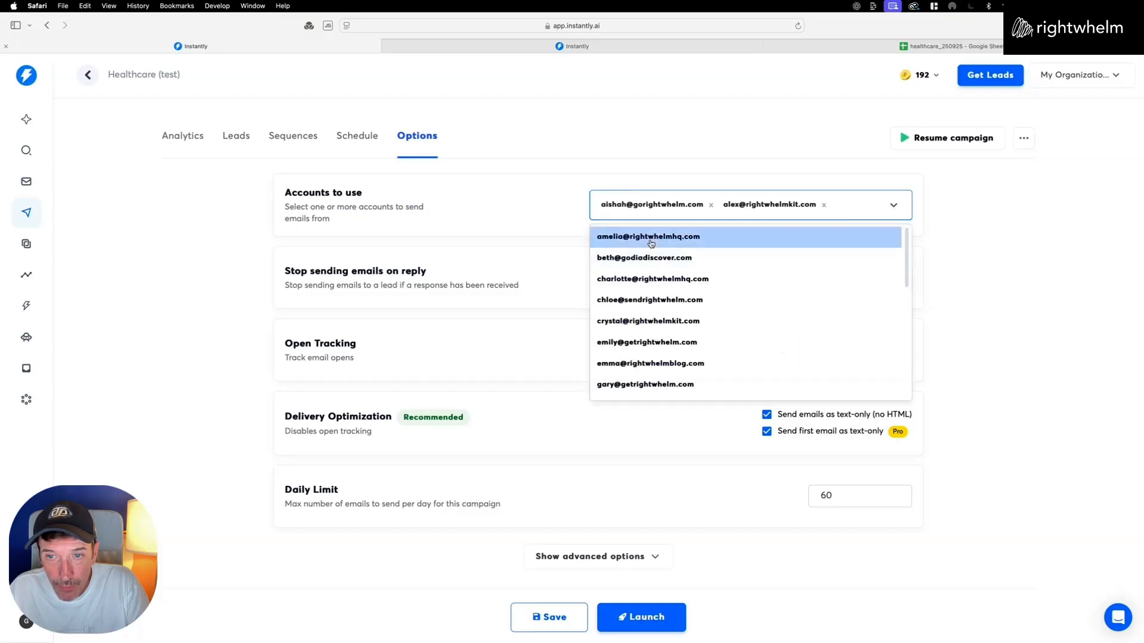
pyautogui.click(651, 237)
pyautogui.press('Down')
pyautogui.click(691, 472)
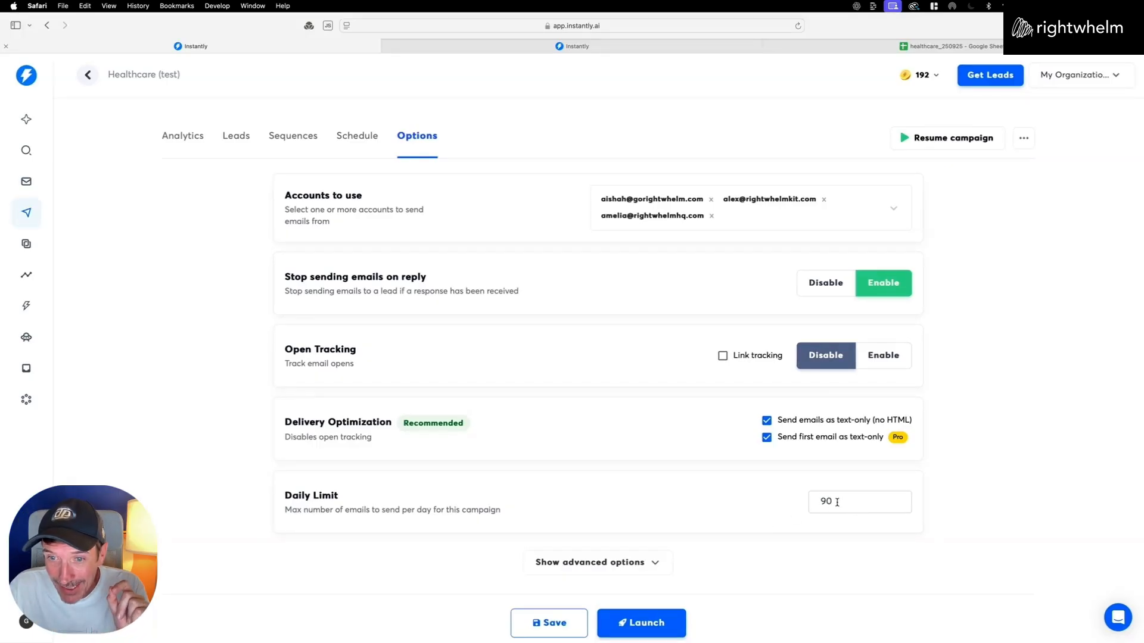
# Show the campaign's advanced options and examine the available custom tags and the sending pattern settings.
pyautogui.scroll(-1, 668, 513)
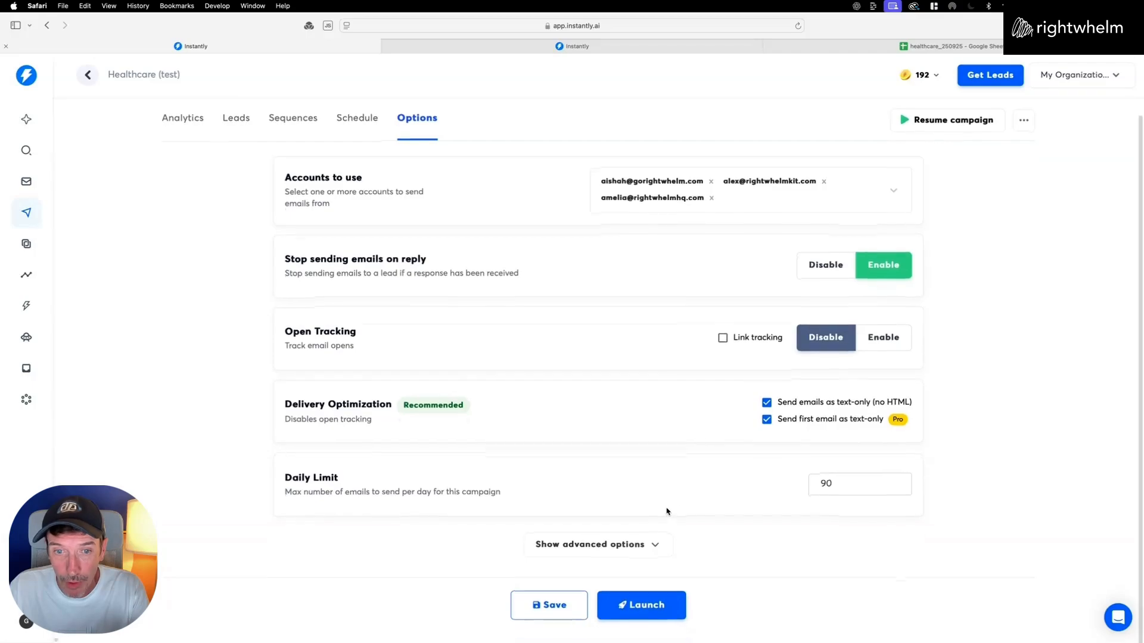
pyautogui.click(651, 543)
pyautogui.scroll(-10, 724, 527)
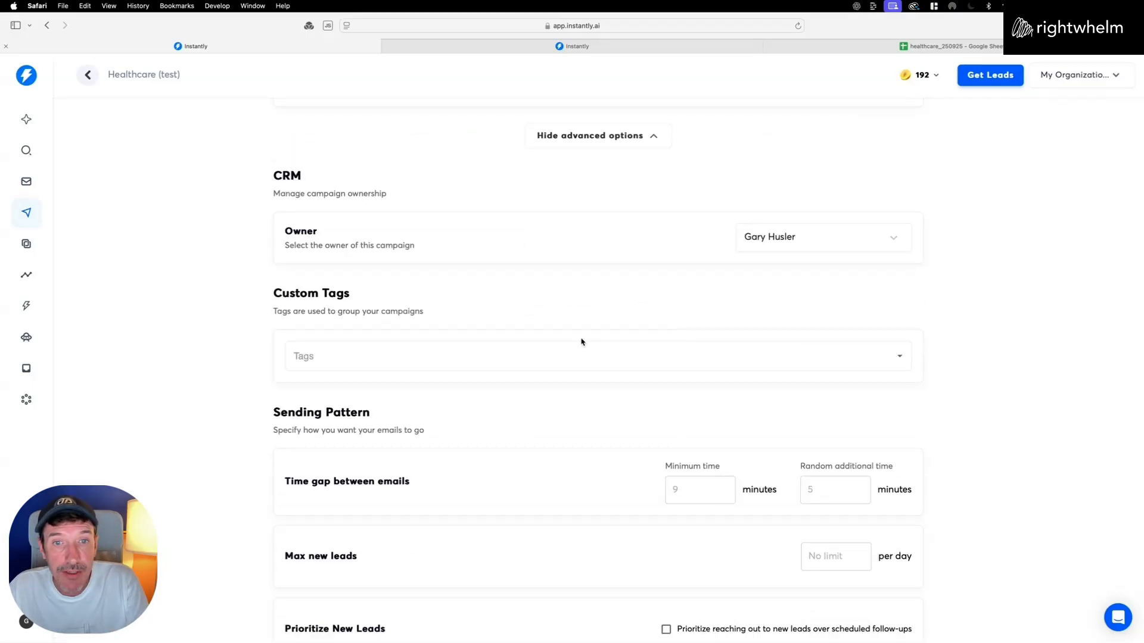
pyautogui.click(484, 356)
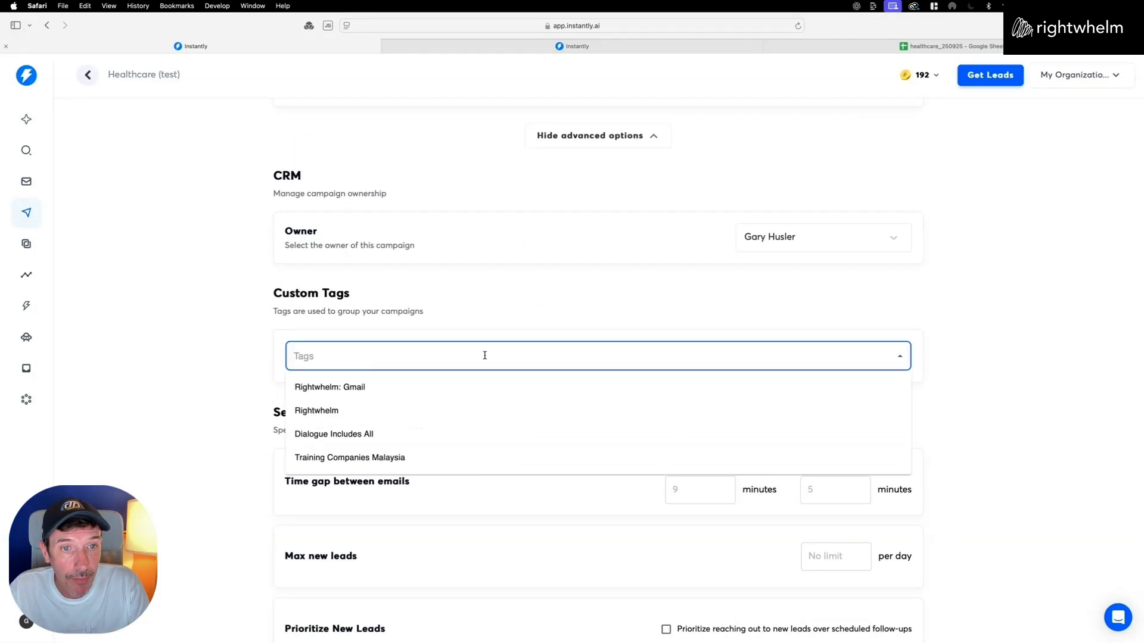
pyautogui.click(486, 318)
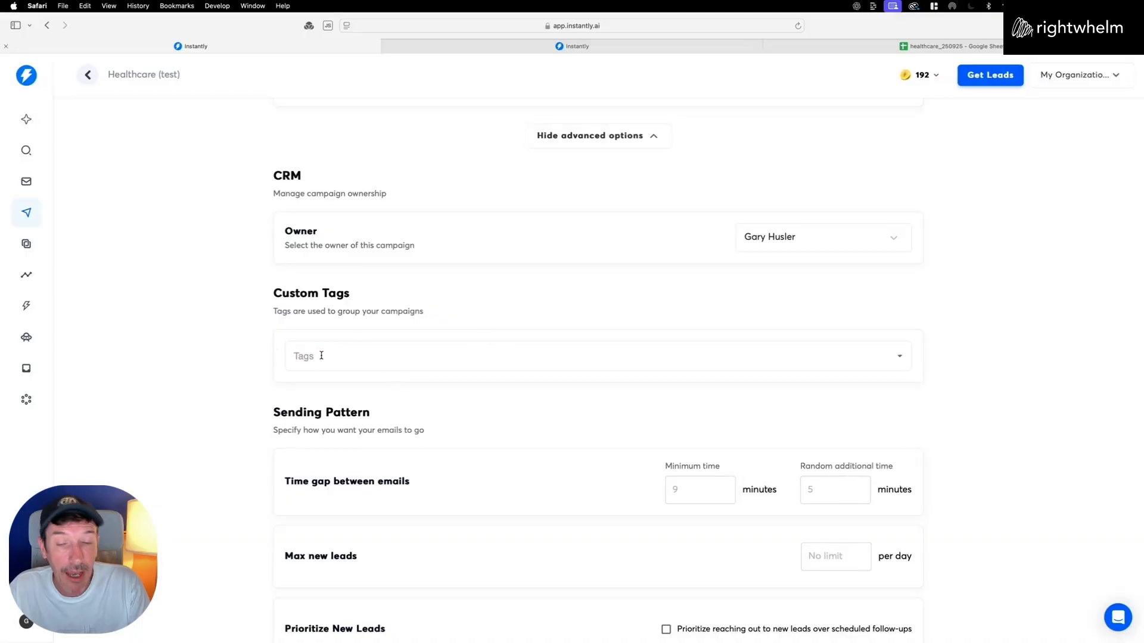
pyautogui.scroll(-5, 405, 378)
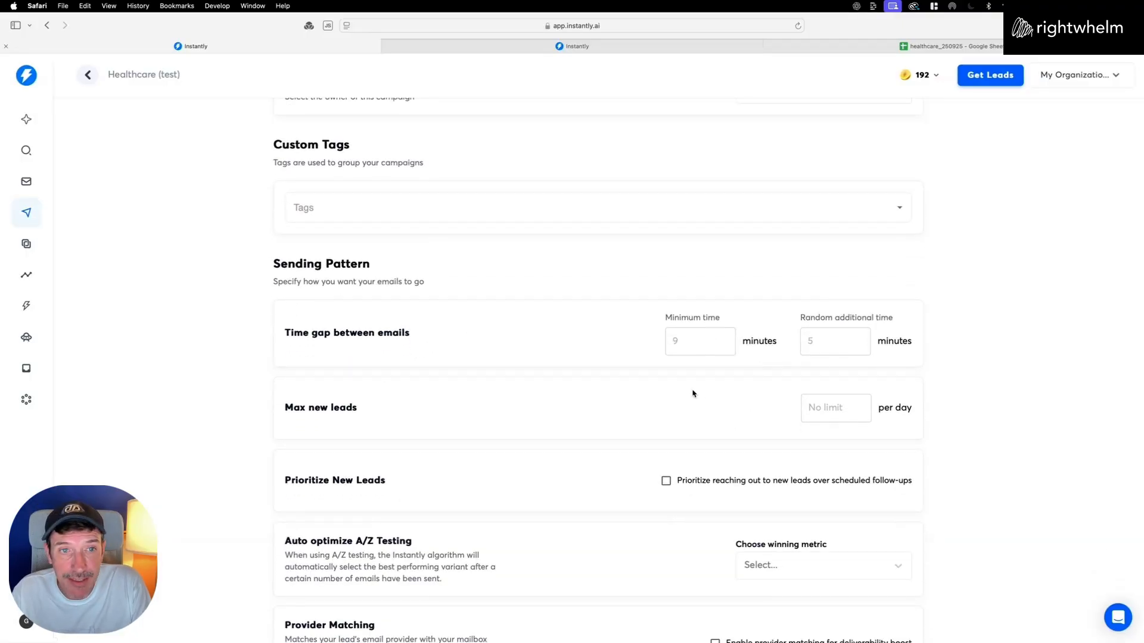
pyautogui.scroll(-1, 693, 393)
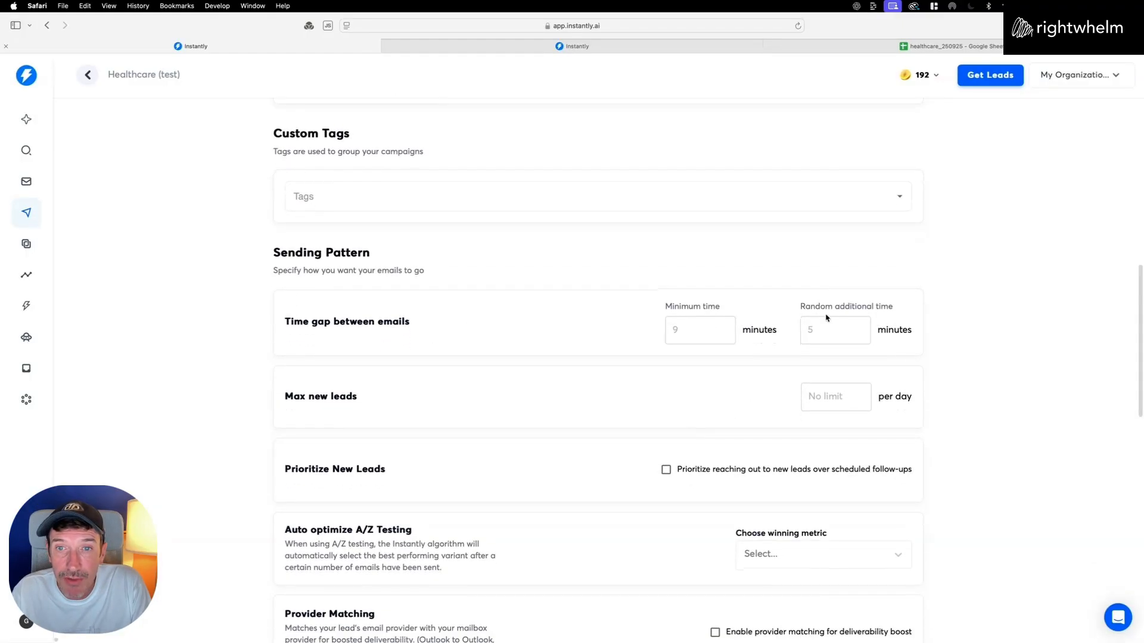
# Examine the advanced sending pattern and provider matching options of the LeapEd - CSR Interest campaign, and return to Healthcare (test).
pyautogui.click(615, 45)
pyautogui.click(626, 556)
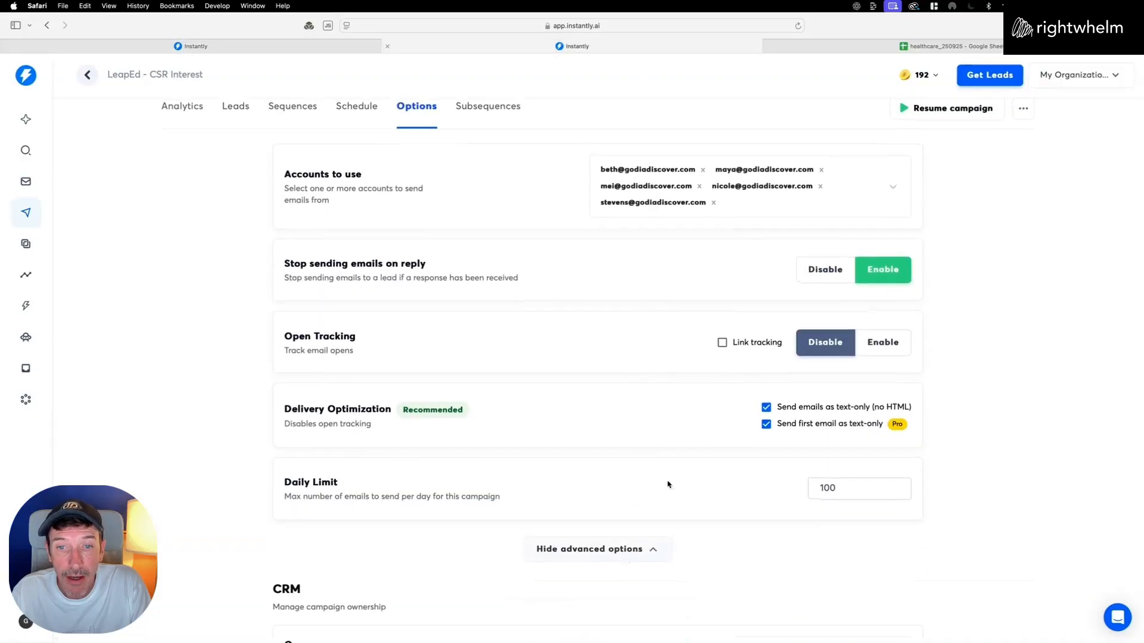
pyautogui.scroll(-10, 677, 474)
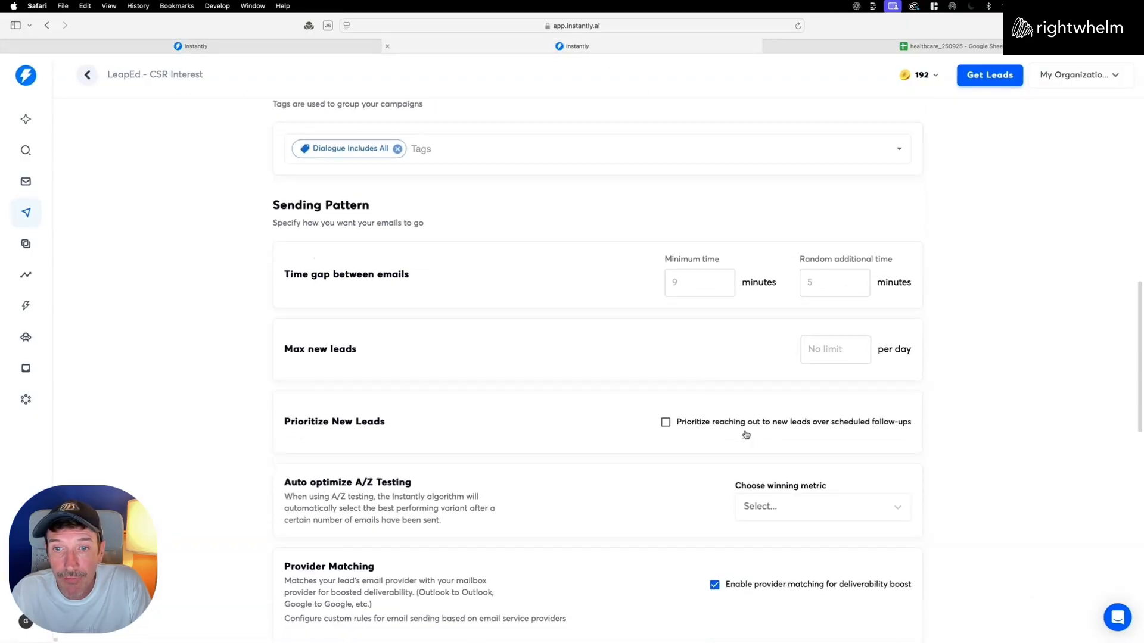
pyautogui.scroll(-3, 715, 453)
pyautogui.hotkey('ctrl', 'shift', 'Tab')
# Choose Reply Rate as the winning metric for A/Z testing, and enable provider matching for deliverability boost.
pyautogui.scroll(-3, 749, 304)
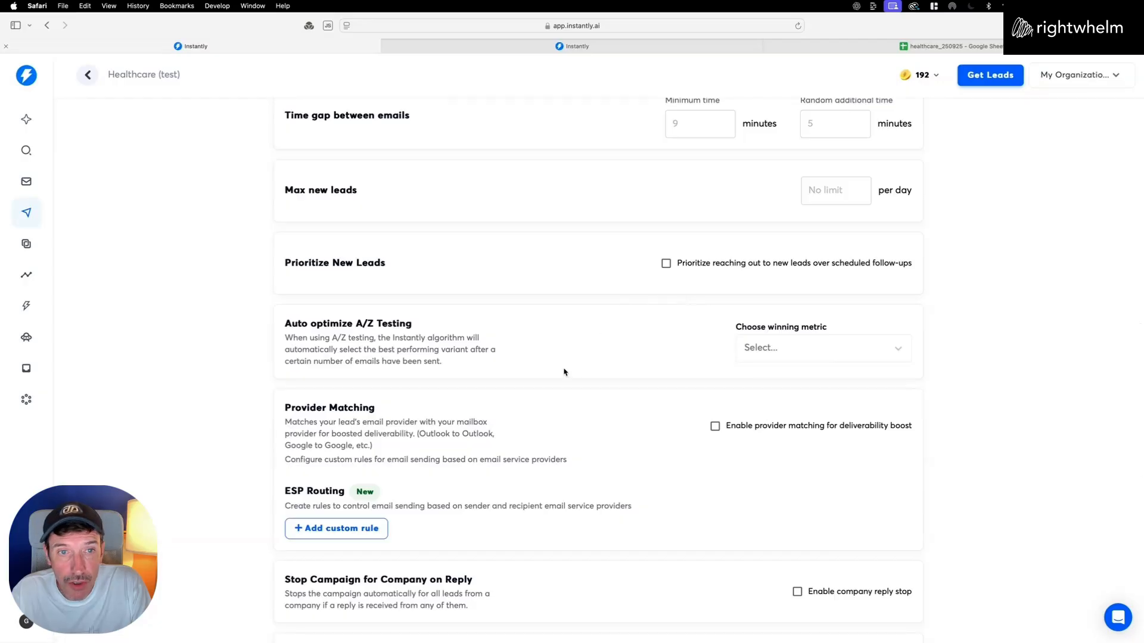
pyautogui.click(870, 355)
pyautogui.click(873, 380)
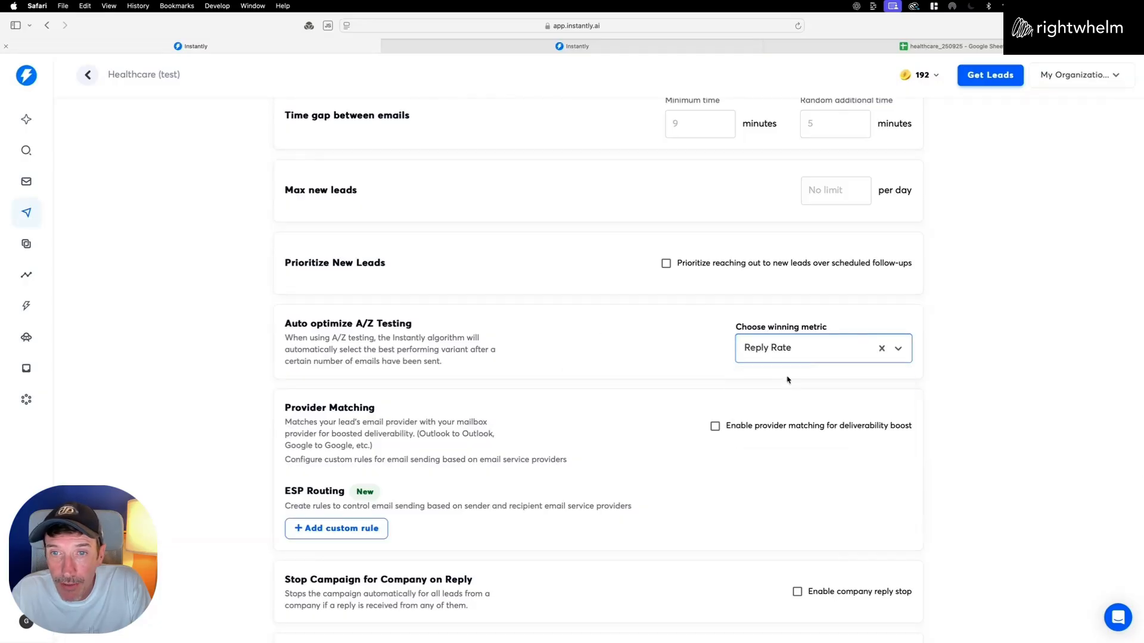
pyautogui.click(898, 351)
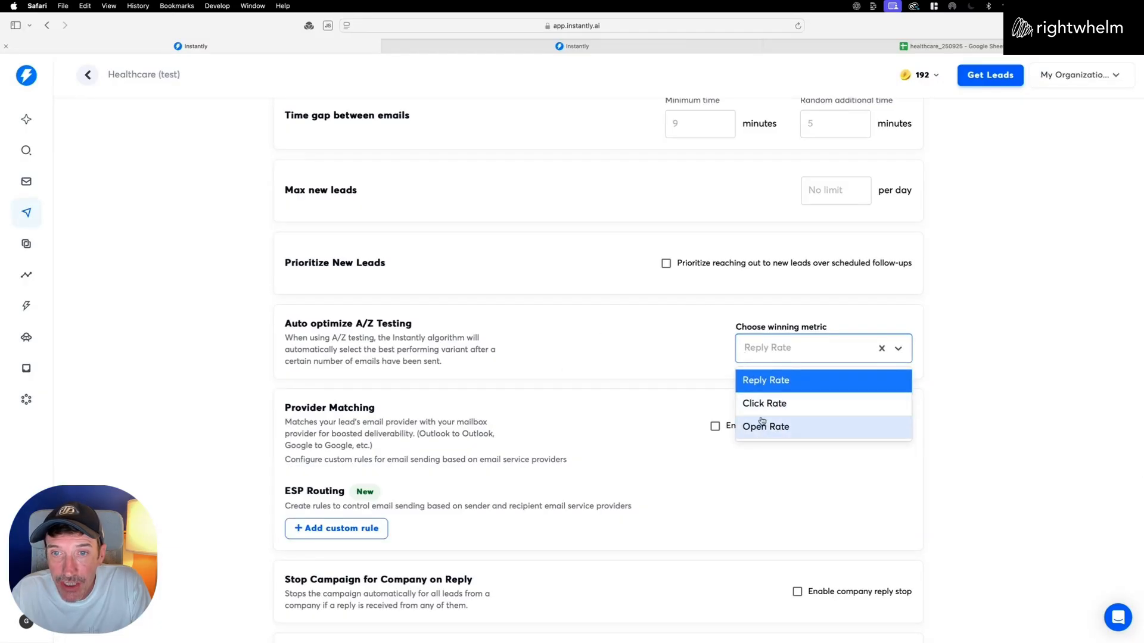
pyautogui.click(802, 381)
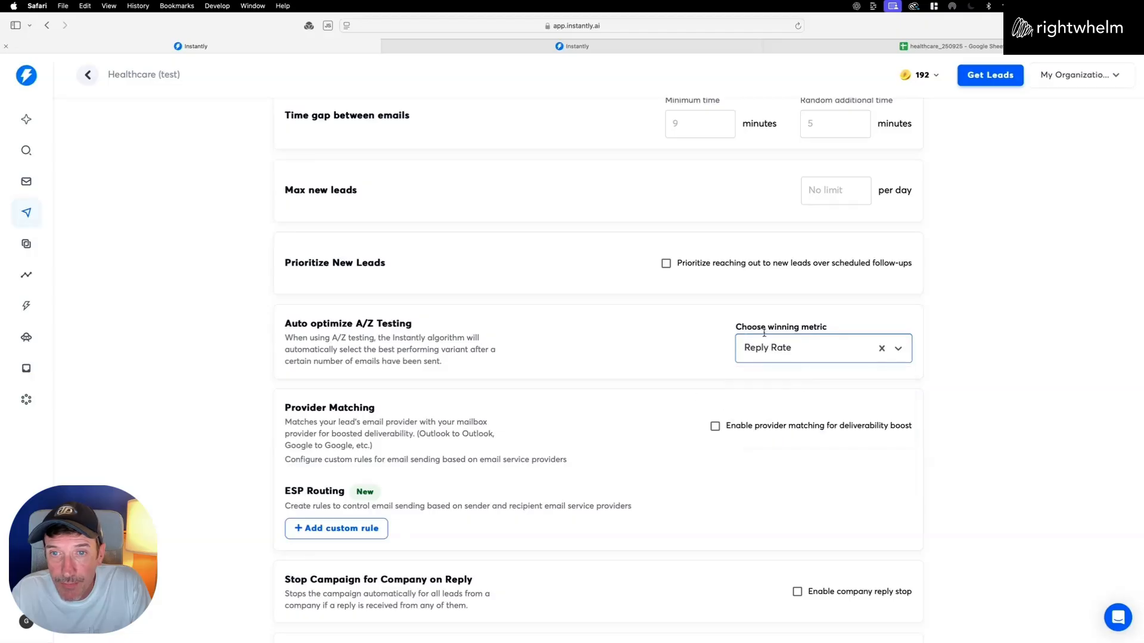
pyautogui.scroll(-3, 641, 346)
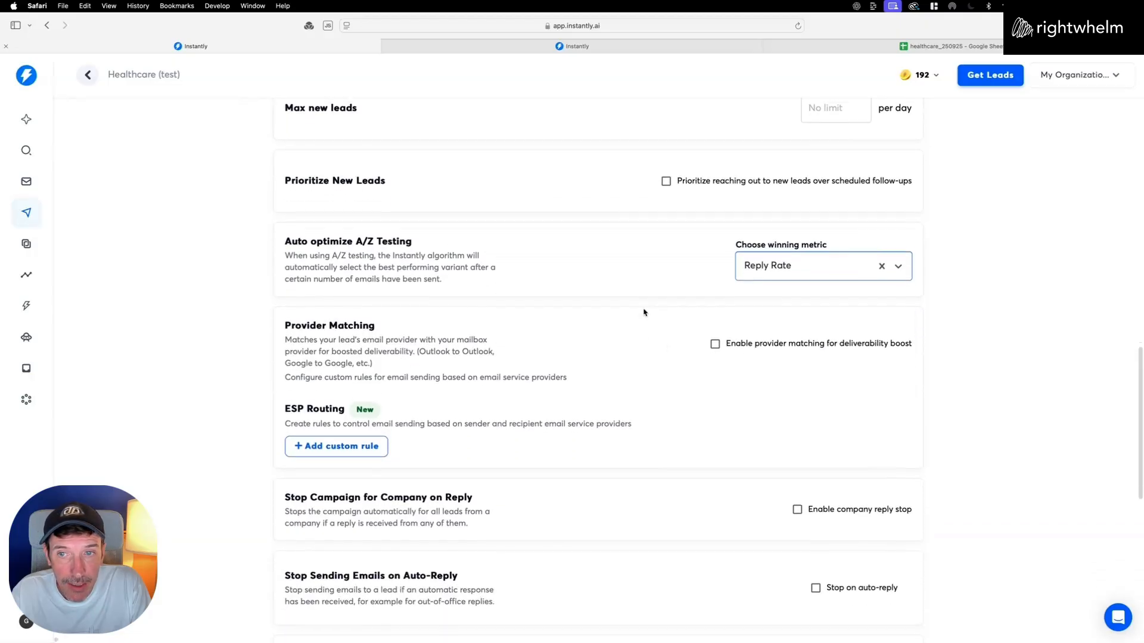
pyautogui.click(715, 339)
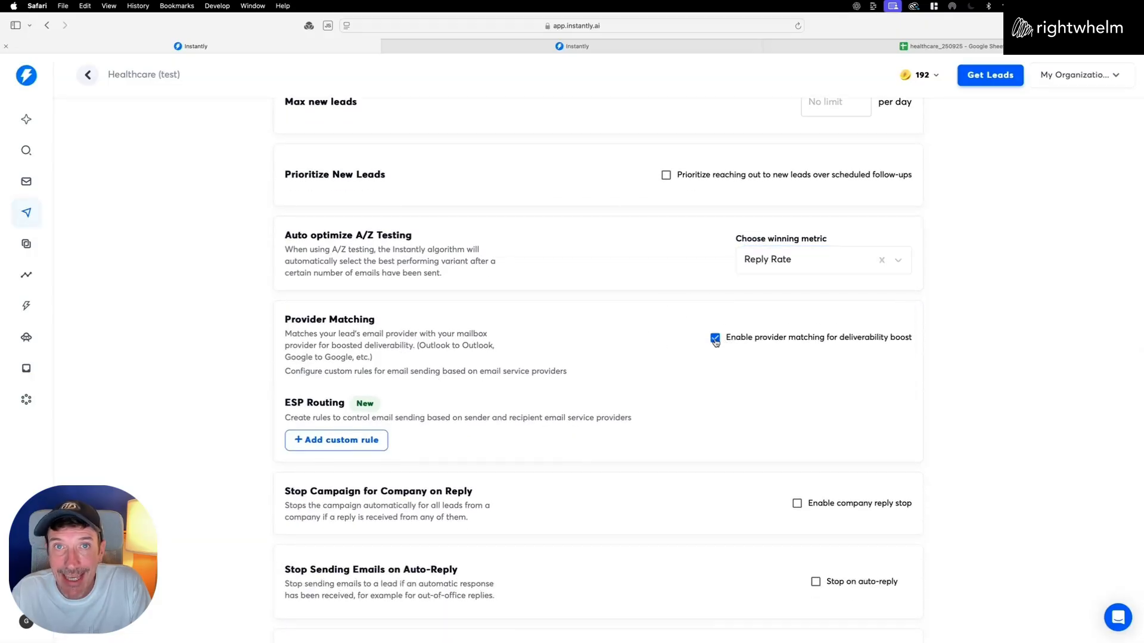
# Examine the company reply stop and auto-reply settings in the LeapEd - CSR Interest campaign, and return to Healthcare (test).
pyautogui.scroll(-5, 814, 425)
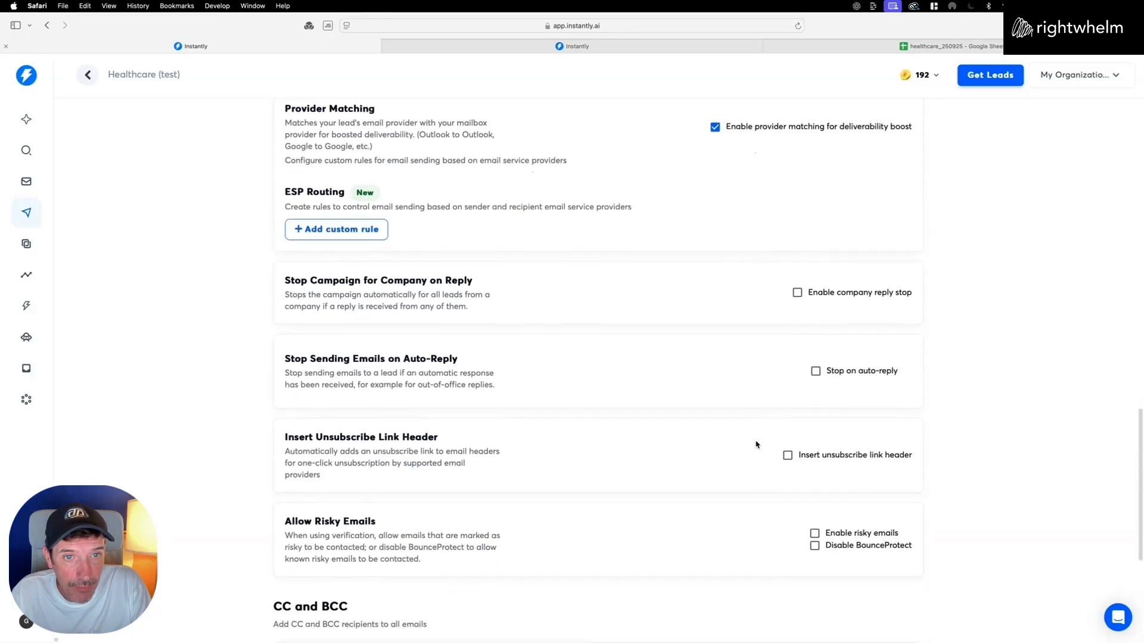
pyautogui.click(616, 44)
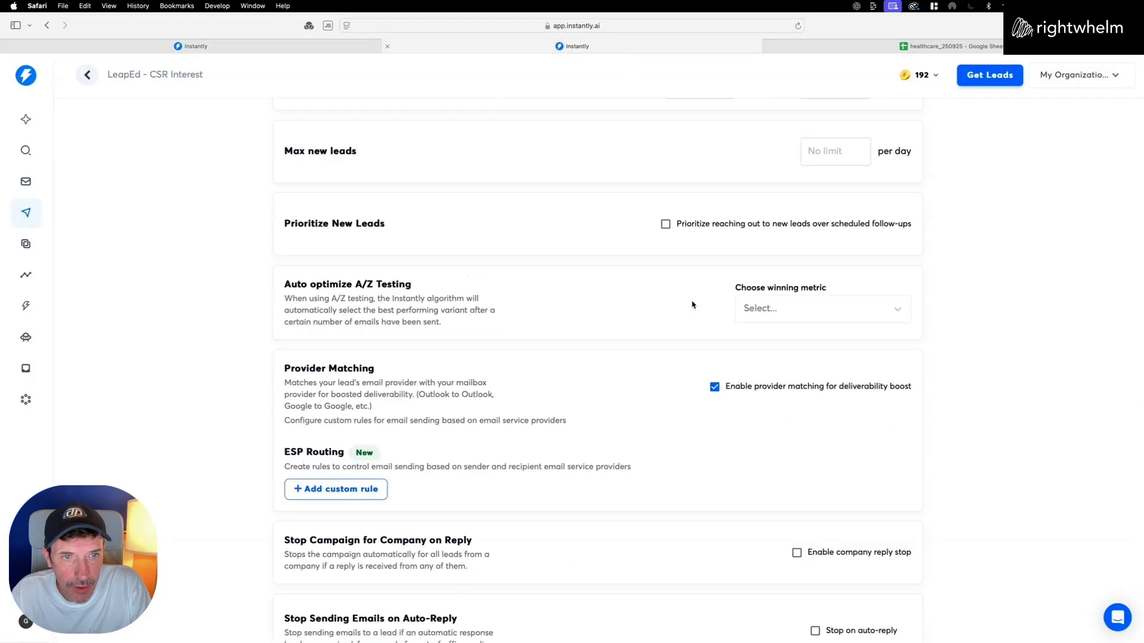
pyautogui.scroll(-4, 691, 310)
pyautogui.scroll(-3, 812, 325)
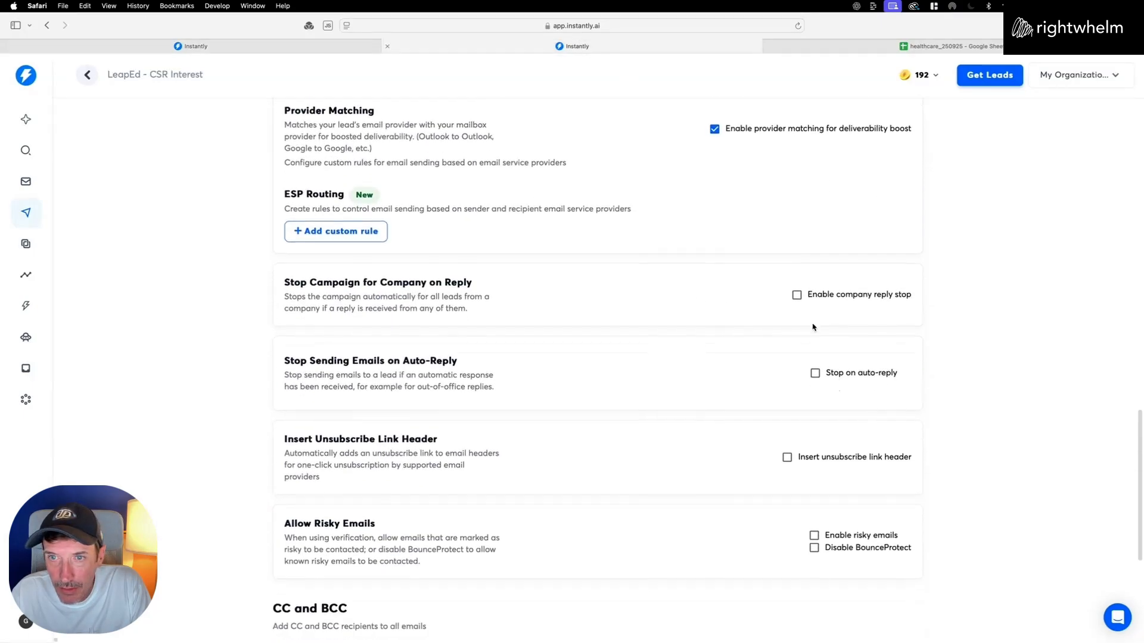
pyautogui.click(326, 47)
# Try enabling company reply stop for the campaign, and turn it off again.
pyautogui.click(797, 264)
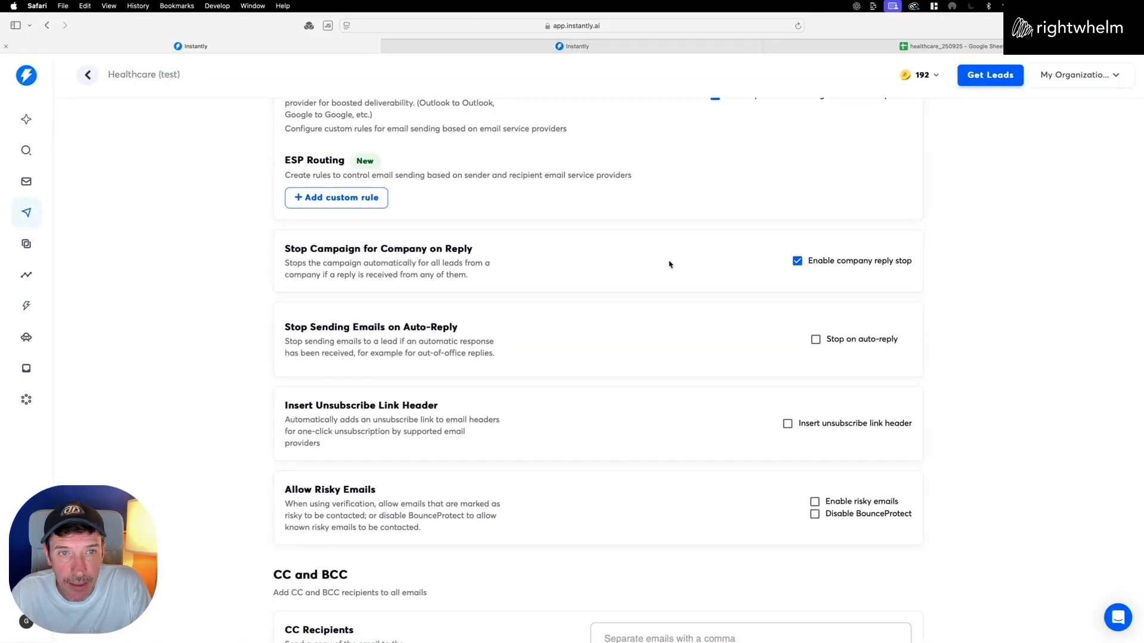
pyautogui.click(793, 265)
# Compare the unsubscribe header, risky email and CC/BCC options with the LeapEd - CSR Interest campaign, and save the Healthcare (test) options.
pyautogui.scroll(-2, 691, 309)
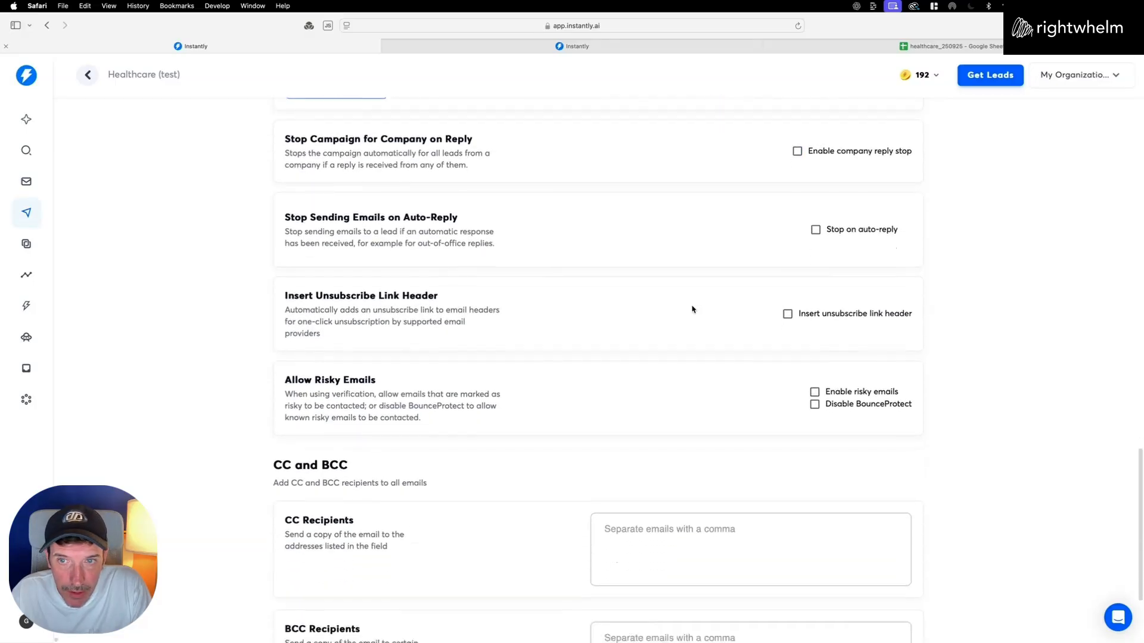
pyautogui.click(470, 45)
pyautogui.scroll(-2, 642, 298)
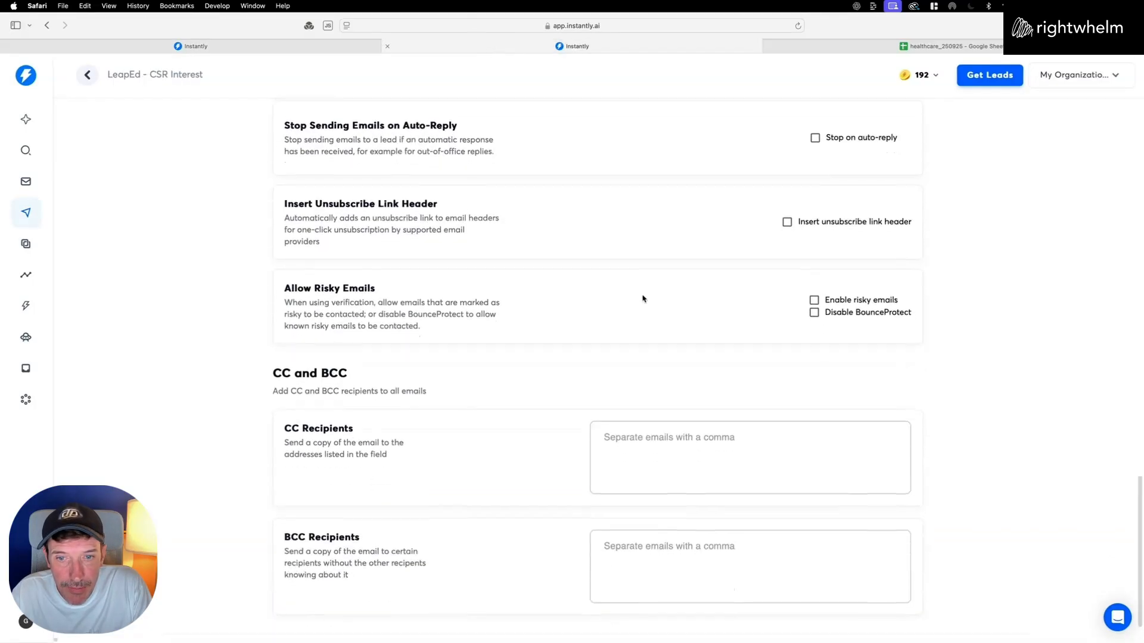
pyautogui.hotkey('ctrl', 'shift', 'Tab')
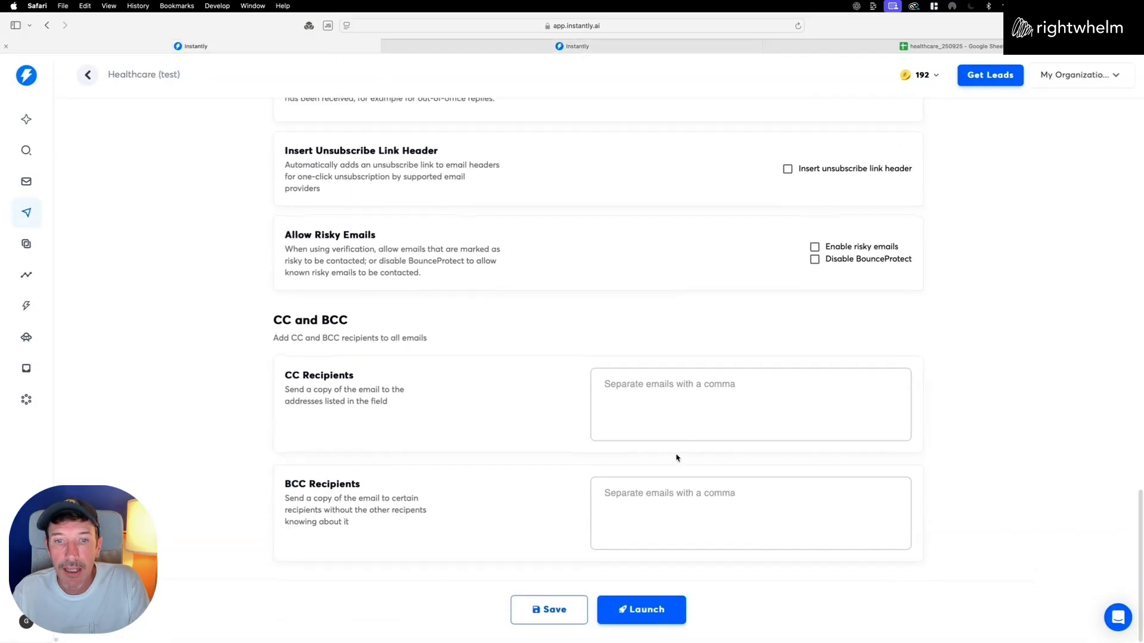
pyautogui.click(545, 610)
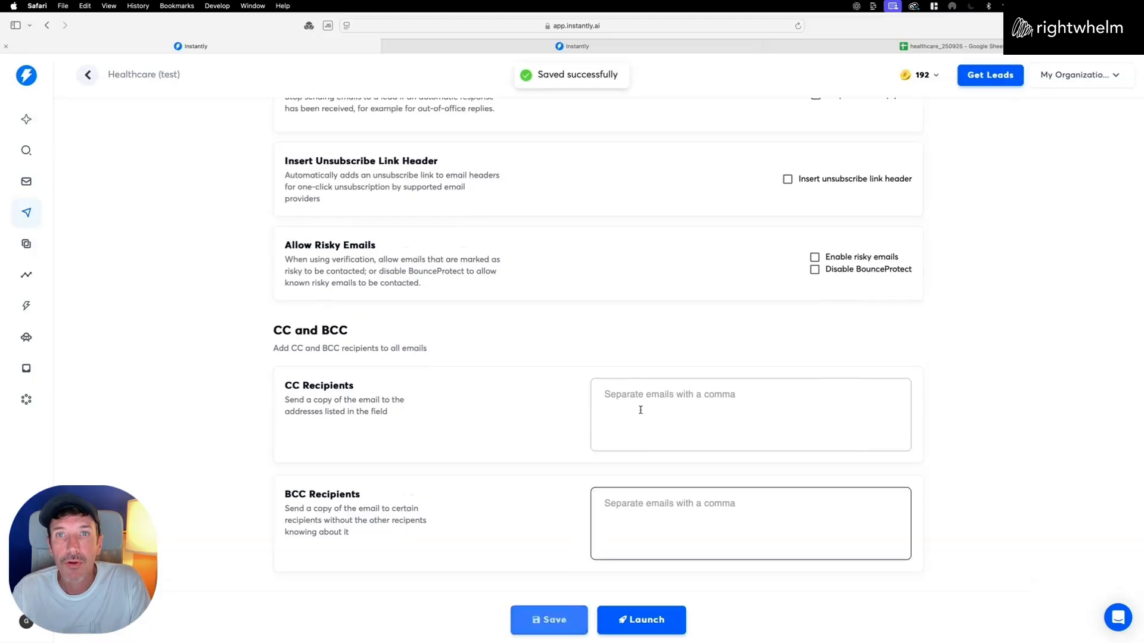
pyautogui.scroll(15, 618, 185)
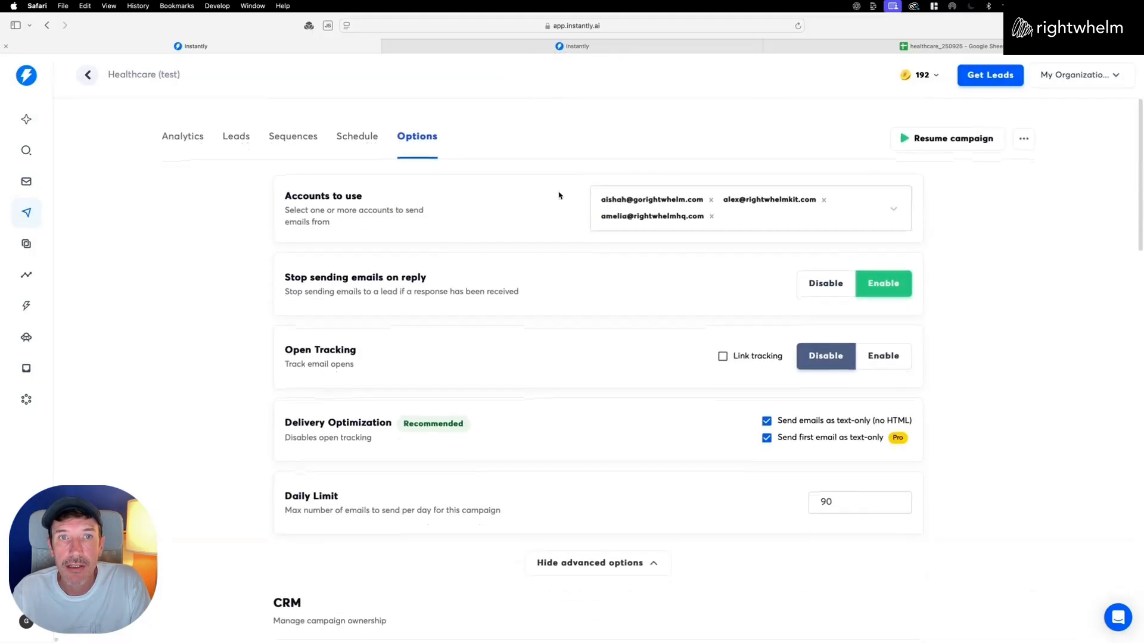